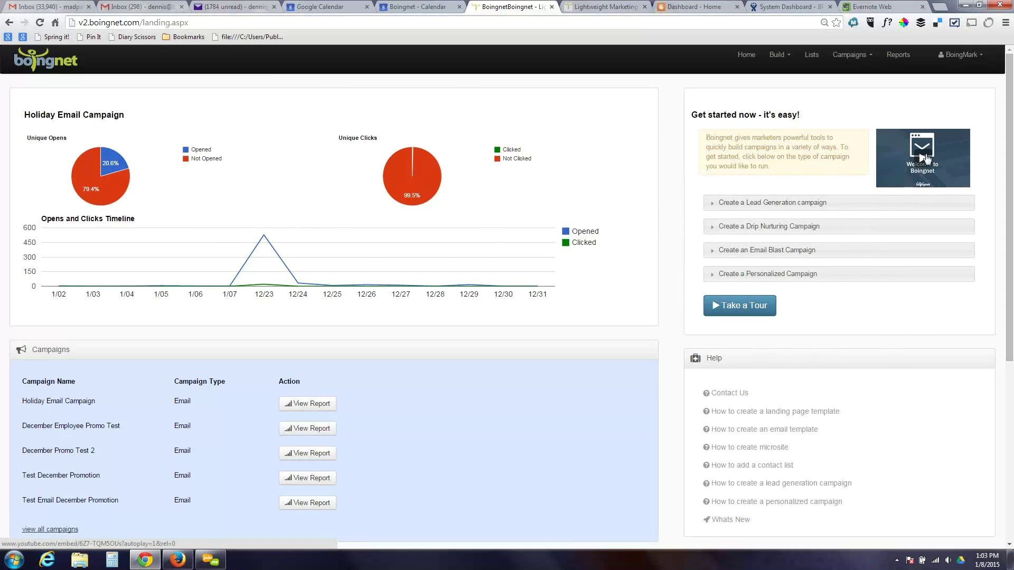
- Start and dismiss the Boingnet feature tour, then scroll through the dashboard
{"action": "left_click", "coordinate": [732, 308]}
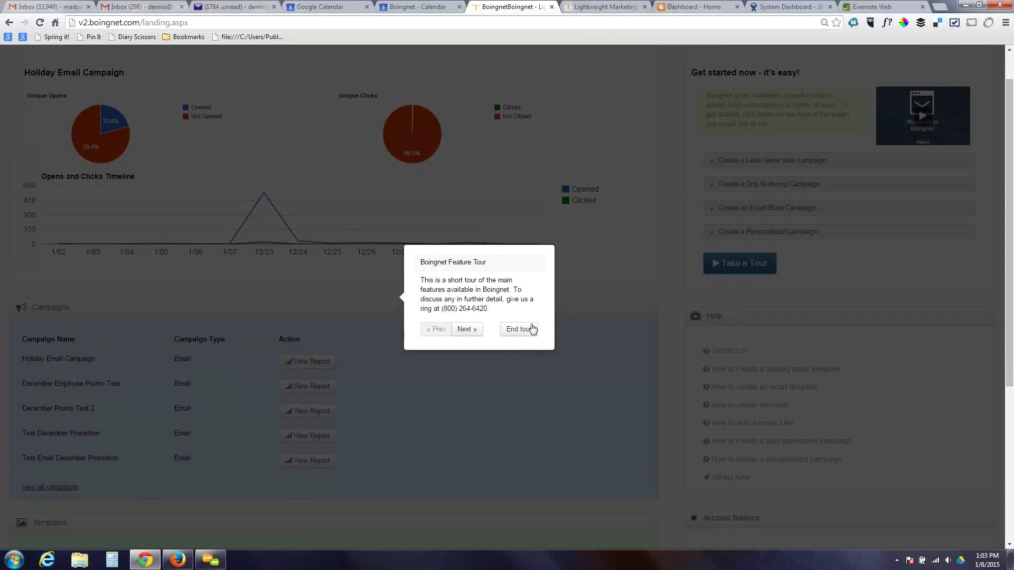
{"action": "left_click", "coordinate": [530, 329]}
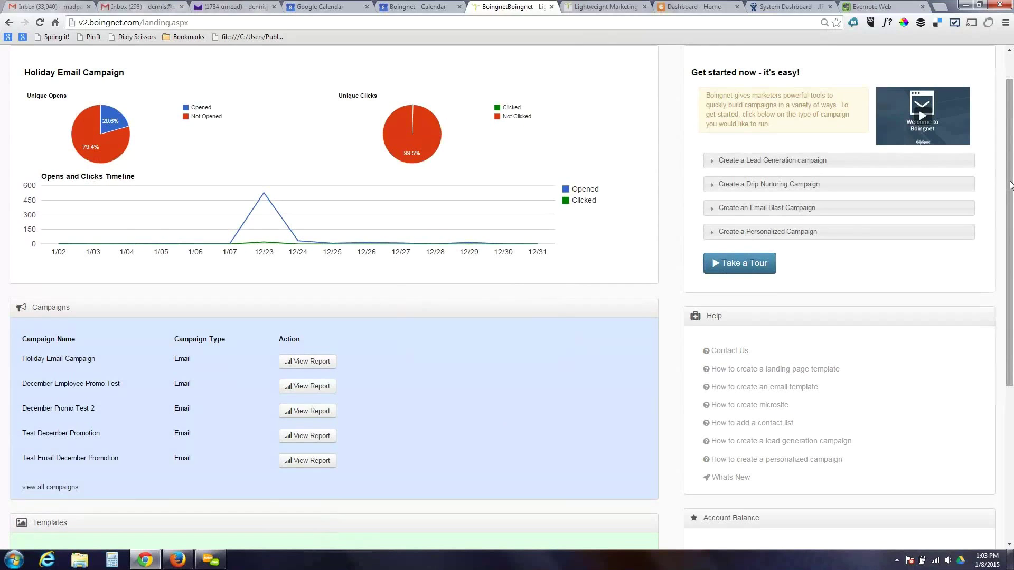
{"action": "left_click_drag", "start_coordinate": [1009, 185], "coordinate": [1010, 305]}
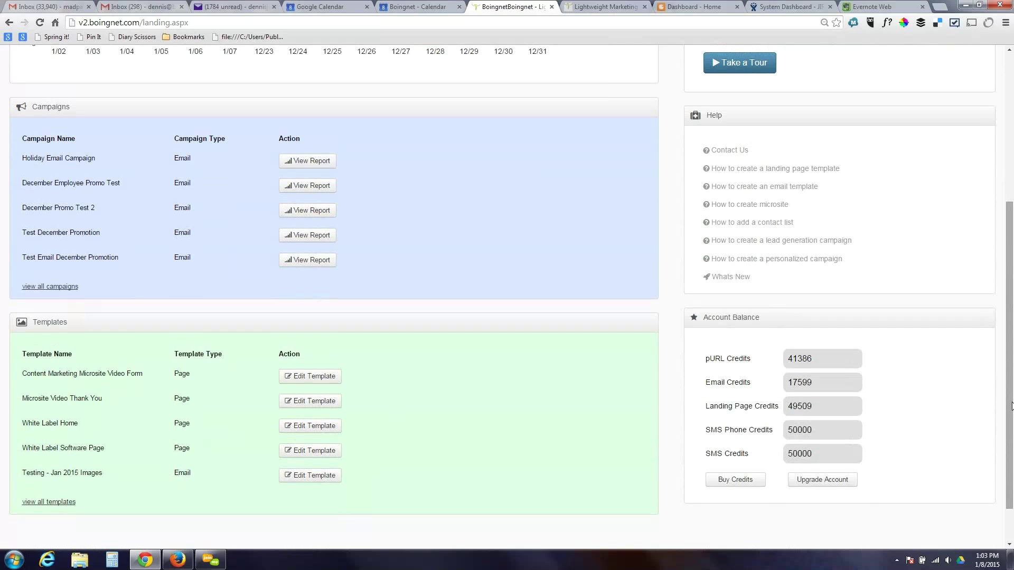
{"action": "left_click_drag", "start_coordinate": [1012, 406], "coordinate": [1012, 220]}
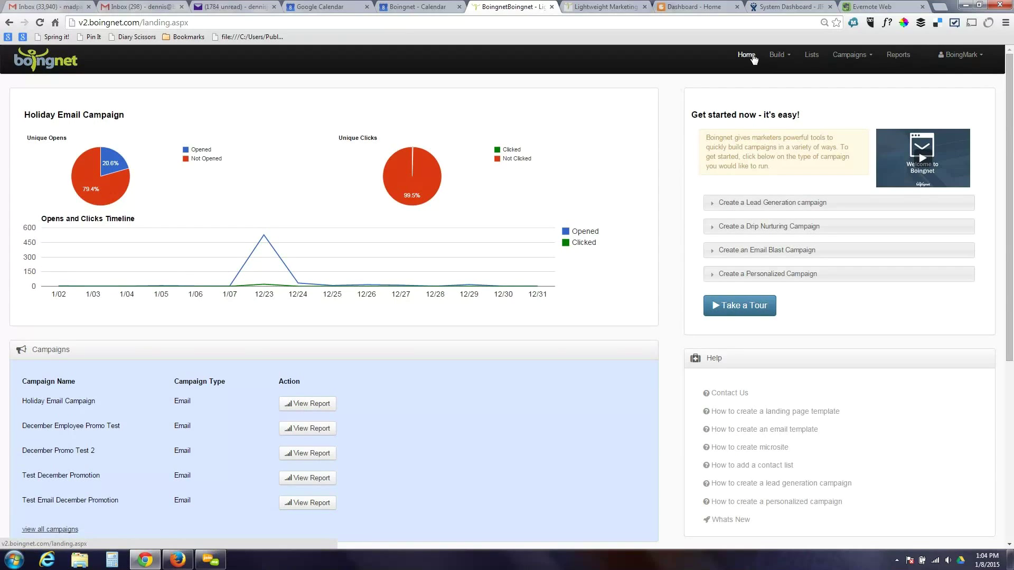
- Browse the Build, Campaigns and account menus, returning to the Campaigns menu
{"action": "left_click", "coordinate": [773, 57]}
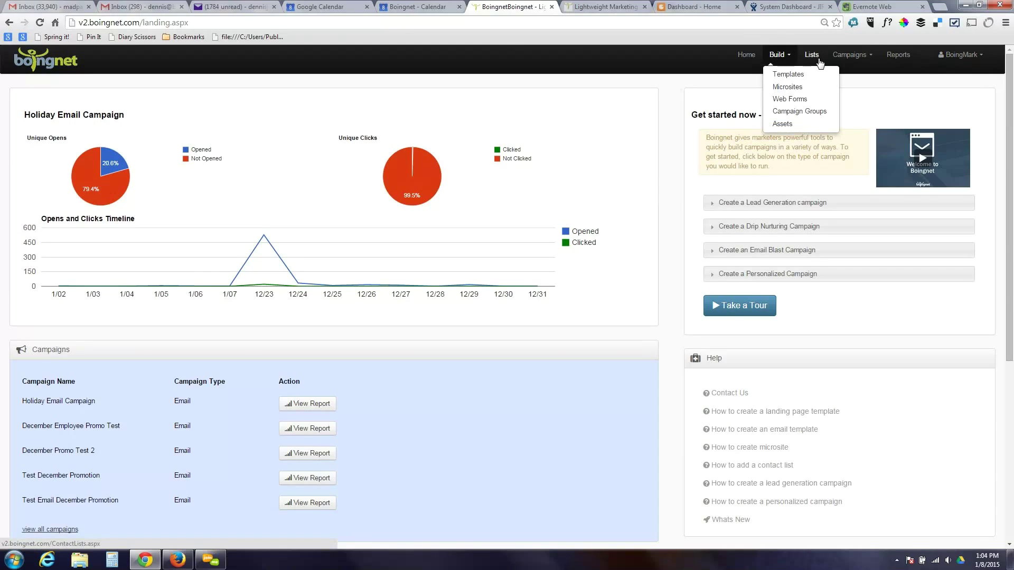
{"action": "left_click", "coordinate": [850, 56]}
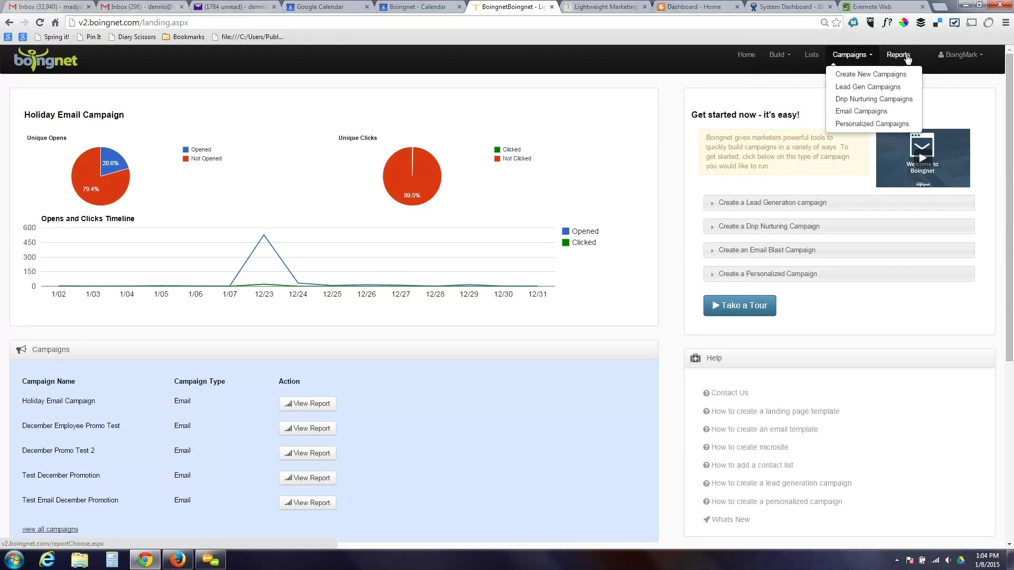
{"action": "left_click", "coordinate": [977, 58]}
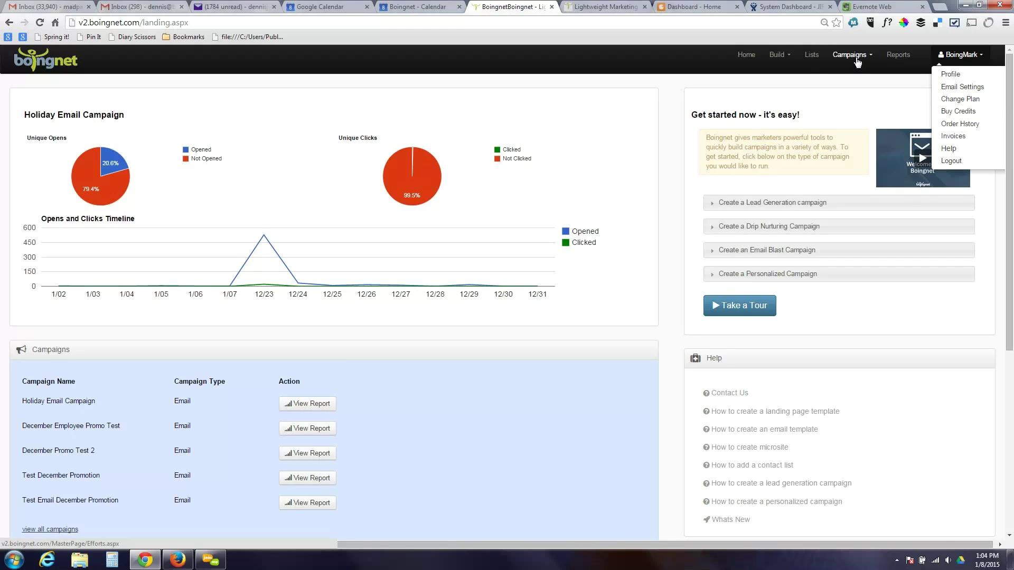
{"action": "left_click", "coordinate": [857, 59]}
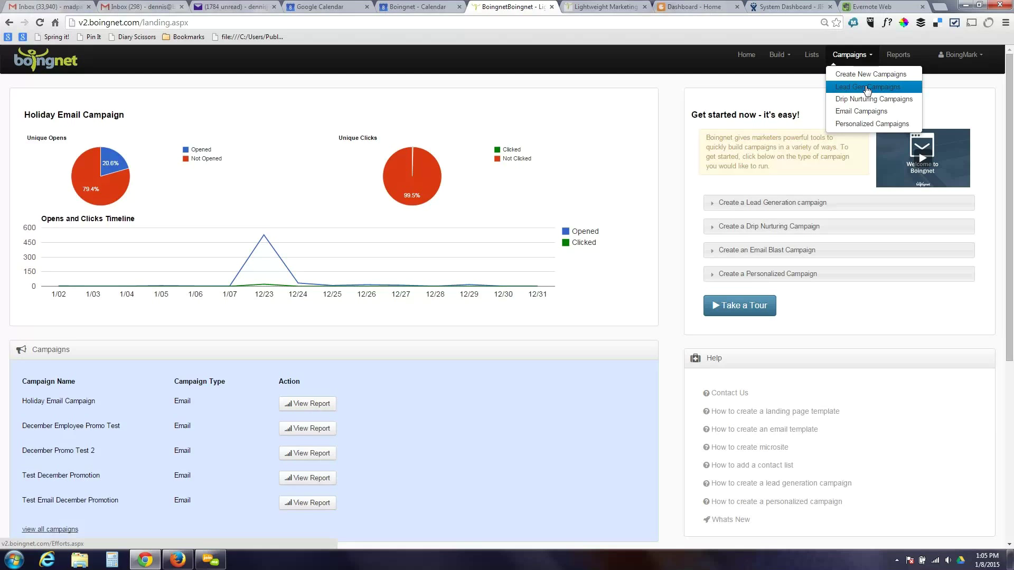
- Choose Lead Gen Campaigns to list the lead generation campaigns
{"action": "left_click", "coordinate": [867, 88]}
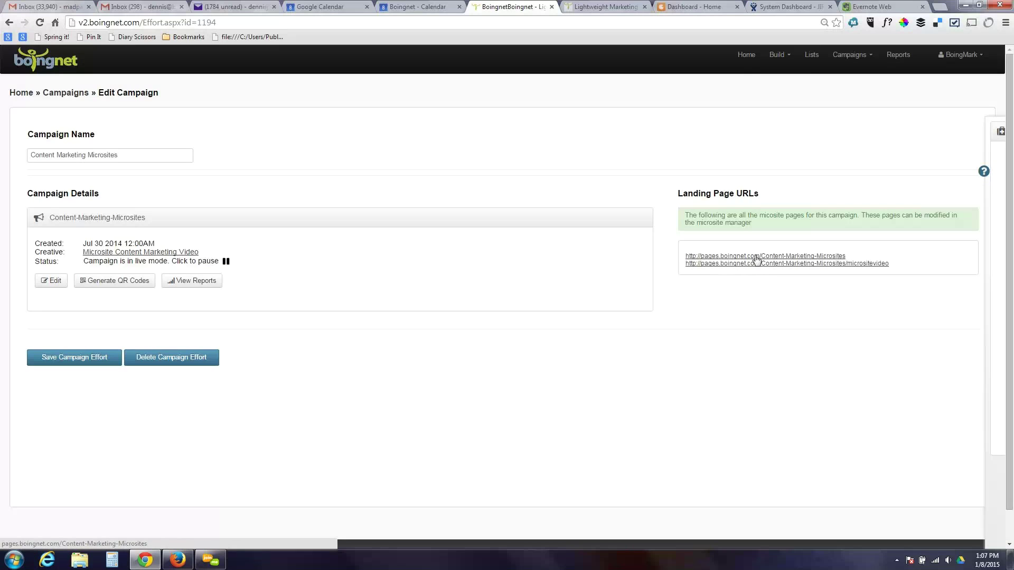
- On the campaign's microsite page, enter a first and last name, and autofill the e-mail and company
{"action": "left_click", "coordinate": [756, 257]}
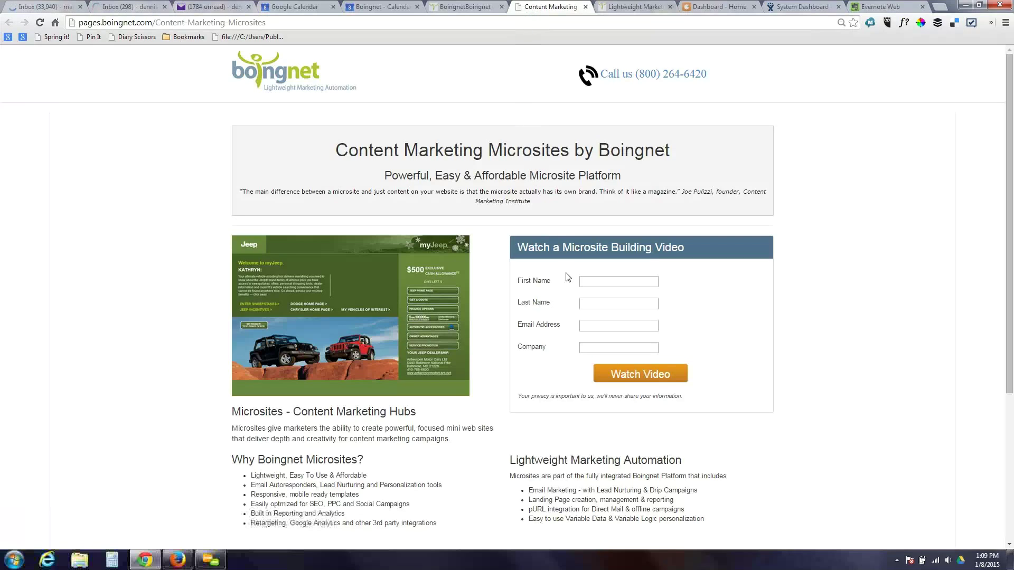
{"action": "left_click", "coordinate": [597, 280]}
{"action": "key", "text": "Tab"}
{"action": "key", "text": "Tab"}
{"action": "type", "text": "de"}
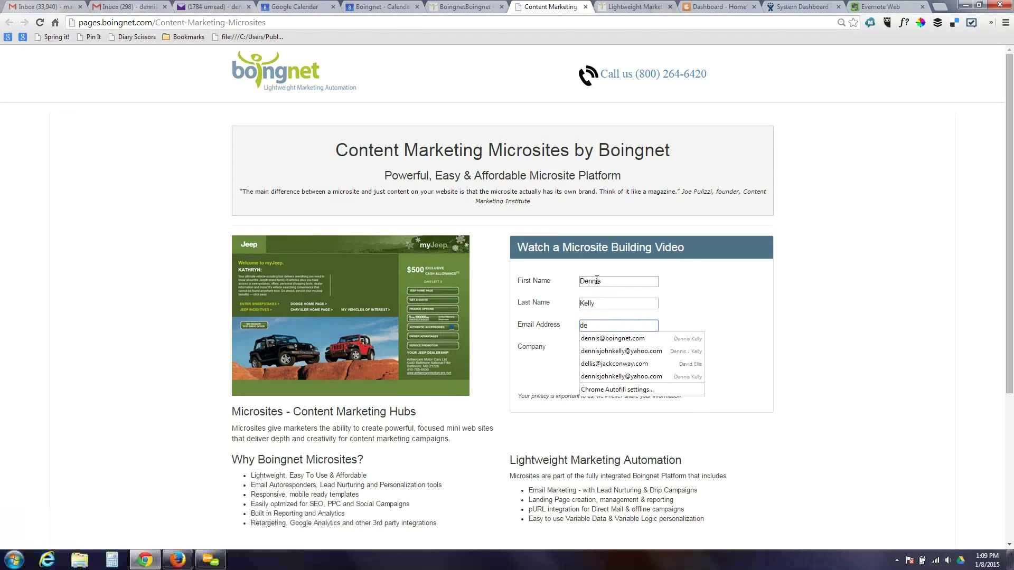
{"action": "left_click", "coordinate": [600, 338]}
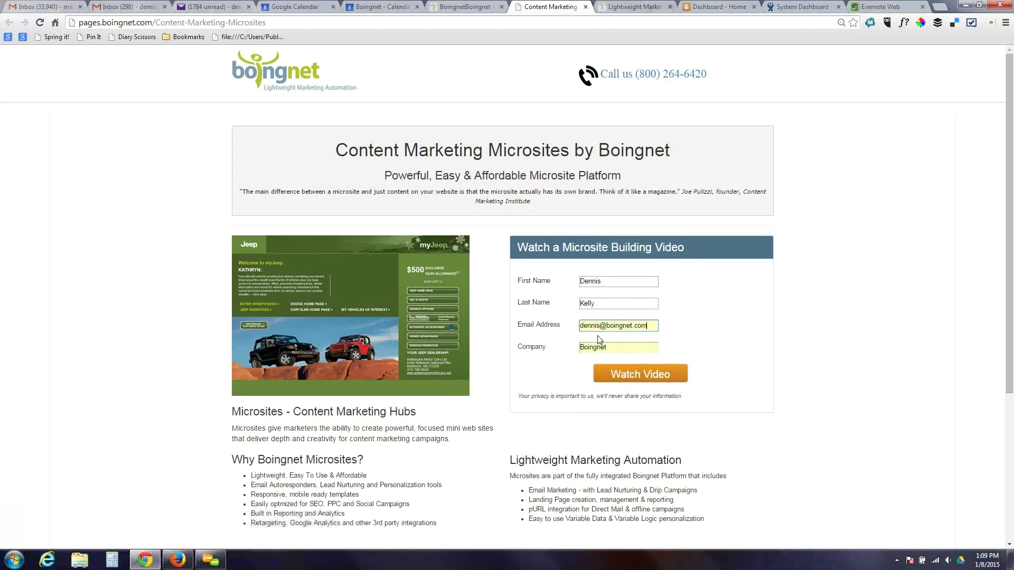
- Submit the microsite form with Watch Video
{"action": "left_click", "coordinate": [633, 373]}
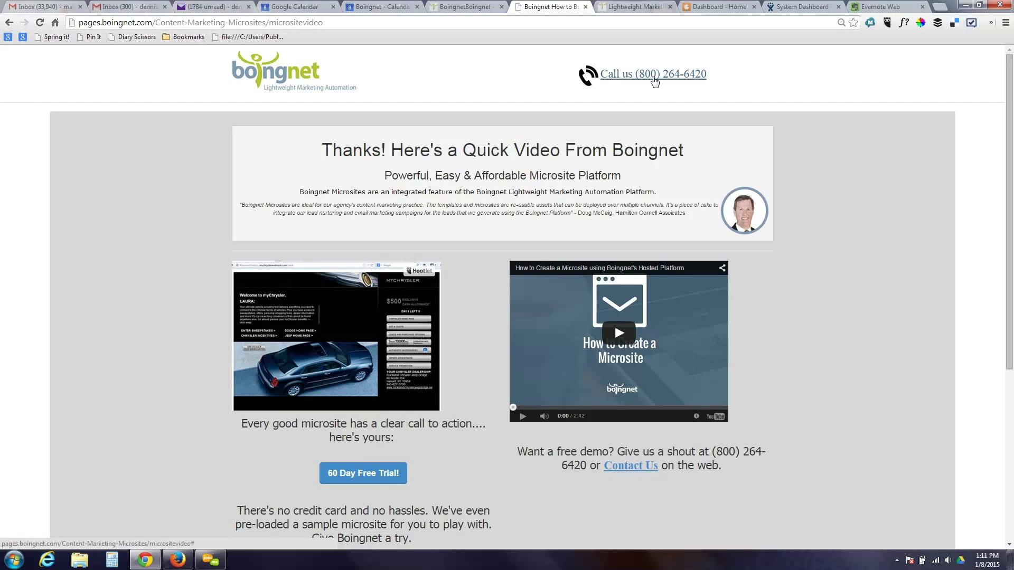
- Return to the admin tab showing the Content Marketing Microsites Edit Campaign page
{"action": "left_click", "coordinate": [468, 8]}
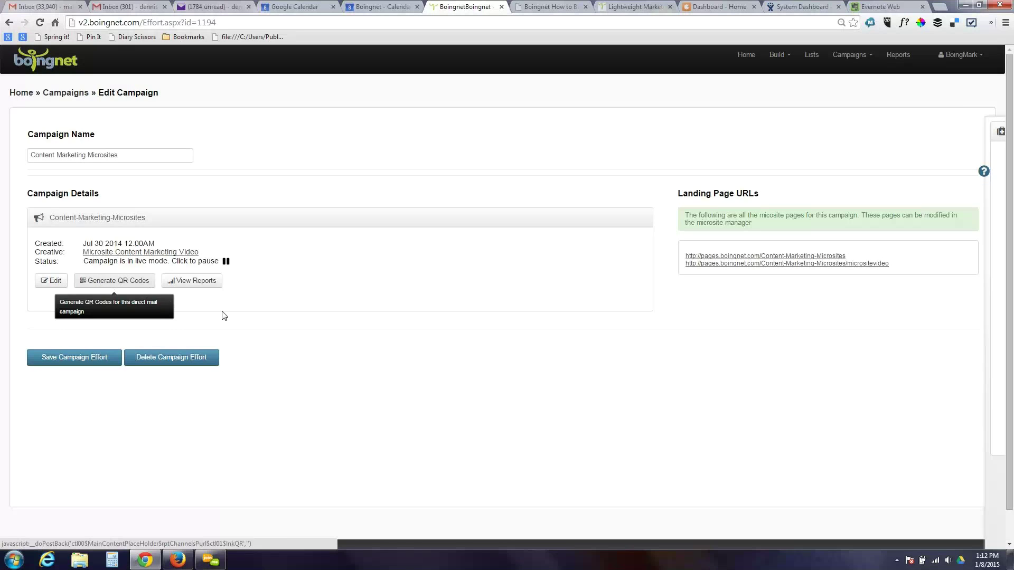
- Run the Content Marketing Microsites summary report broken down by page, then open the Detail report
{"action": "left_click", "coordinate": [185, 285]}
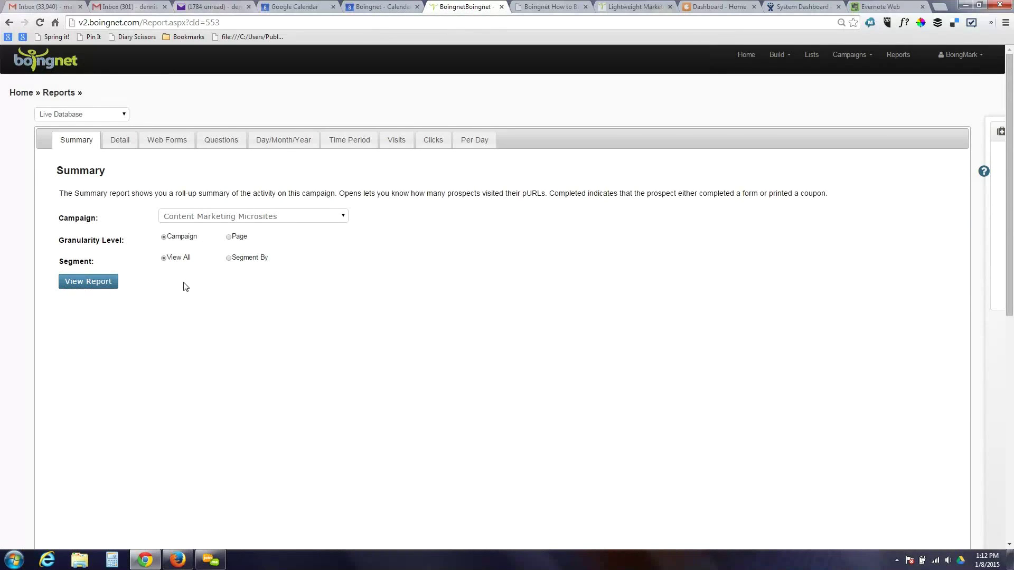
{"action": "left_click", "coordinate": [98, 287]}
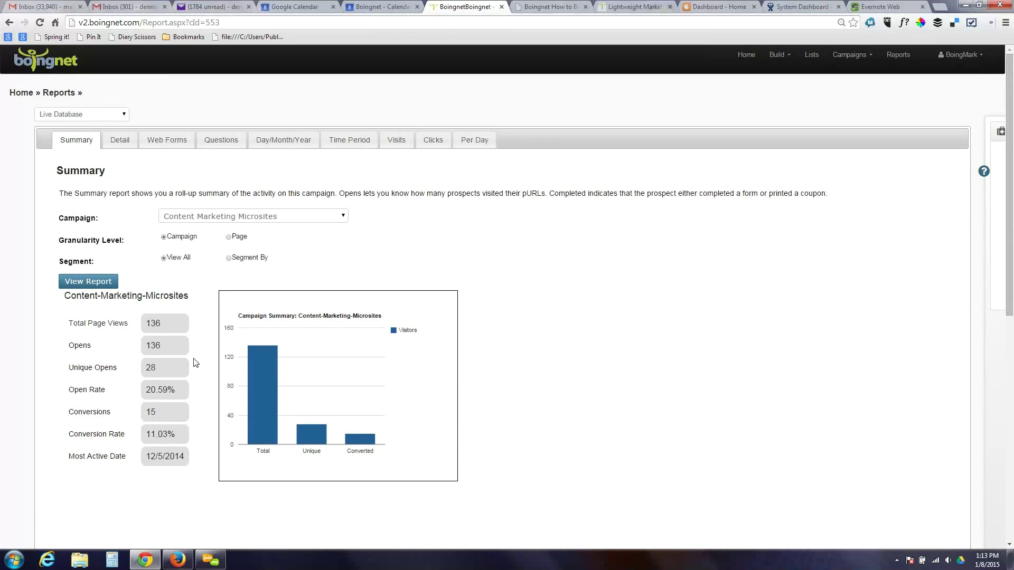
{"action": "left_click", "coordinate": [236, 217]}
{"action": "left_click", "coordinate": [237, 222]}
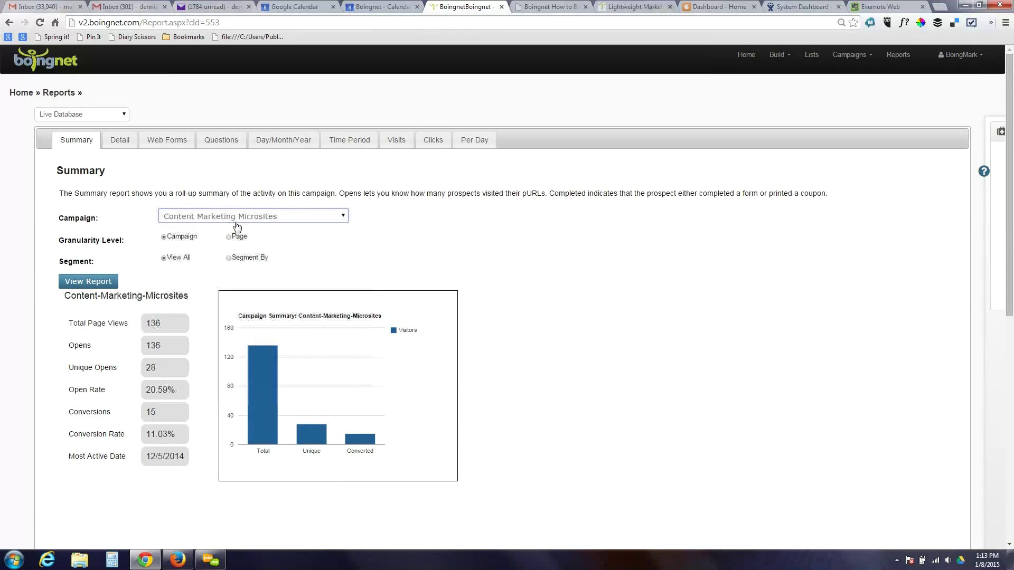
{"action": "left_click", "coordinate": [229, 238]}
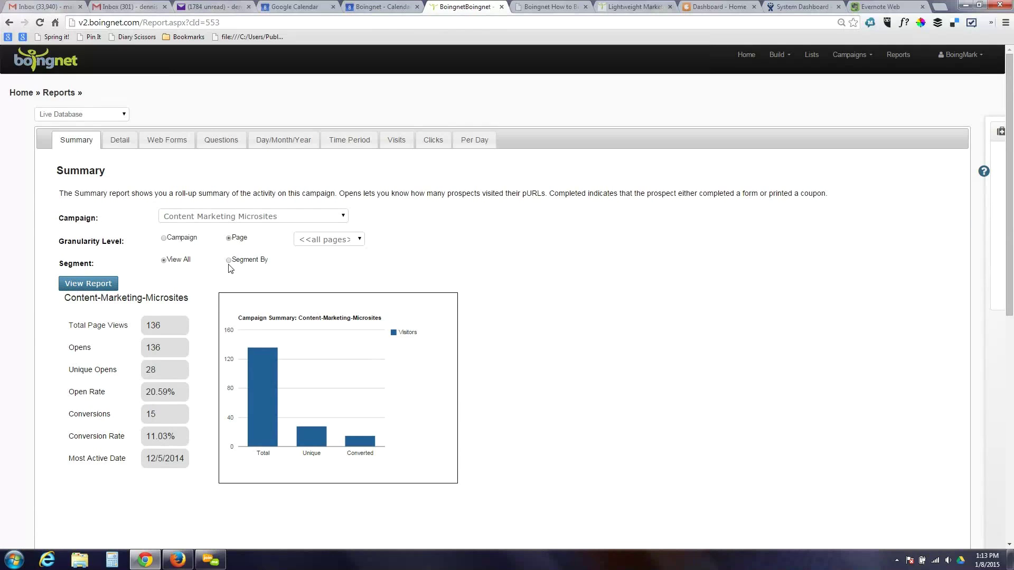
{"action": "left_click", "coordinate": [119, 142]}
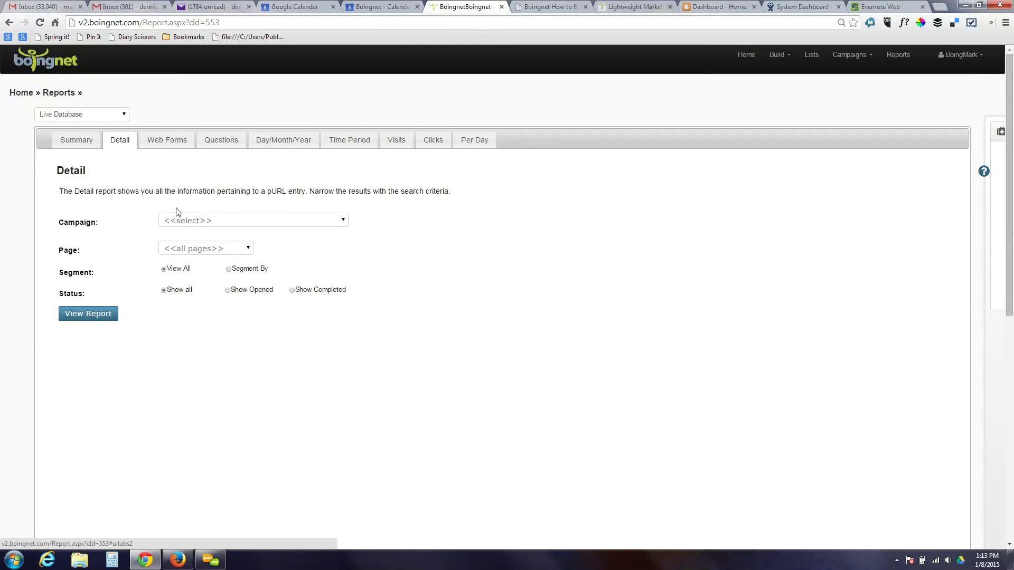
- Check the Web Forms report's campaign list without choosing one, then view the Questions report
{"action": "left_click", "coordinate": [171, 141]}
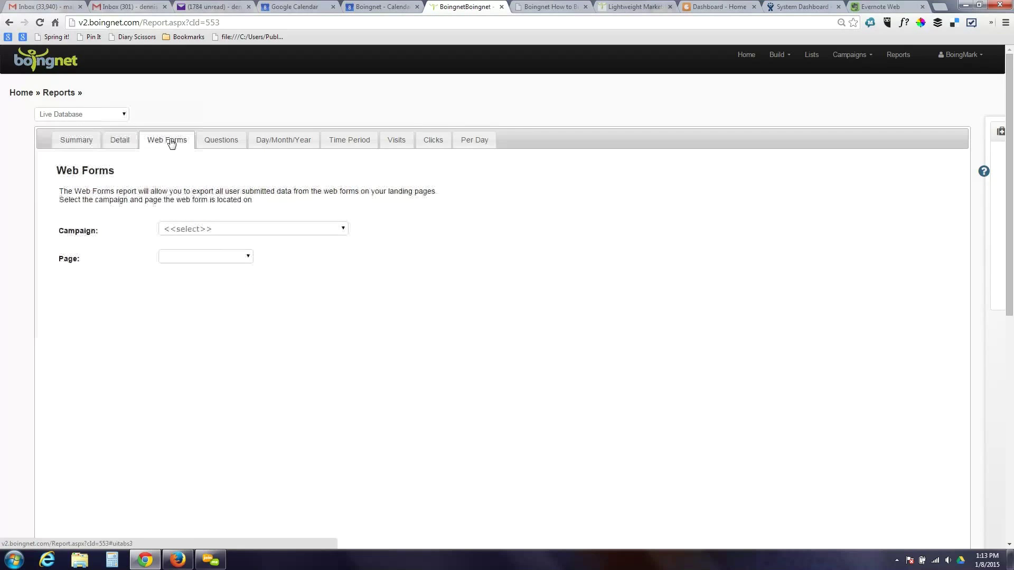
{"action": "left_click", "coordinate": [252, 233]}
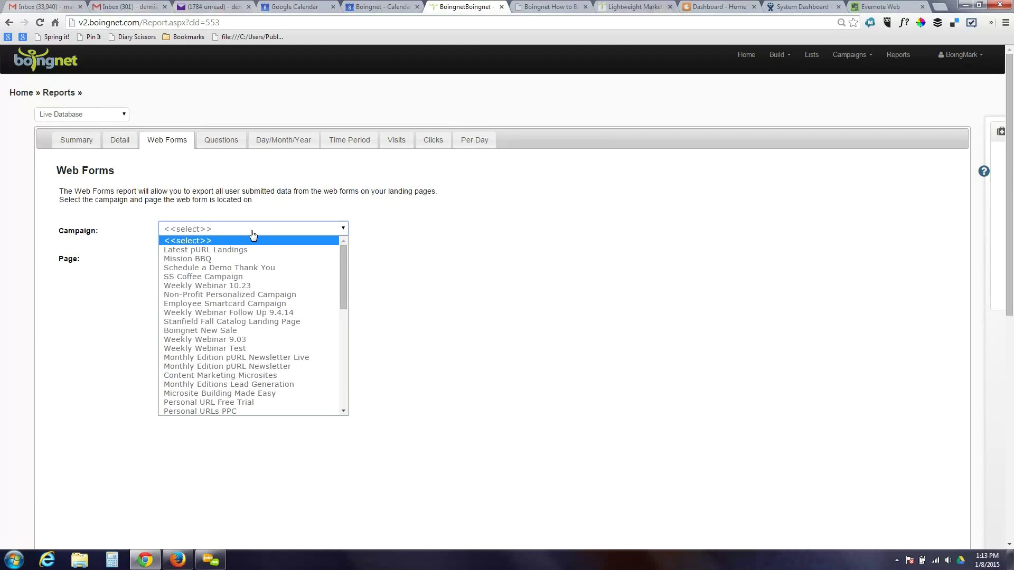
{"action": "left_click", "coordinate": [500, 214]}
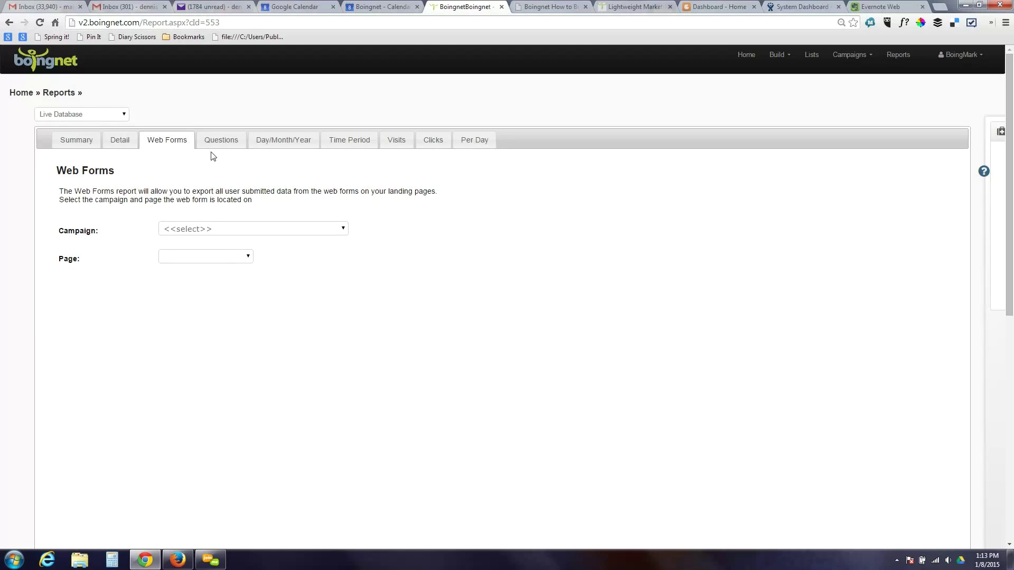
{"action": "left_click", "coordinate": [225, 144]}
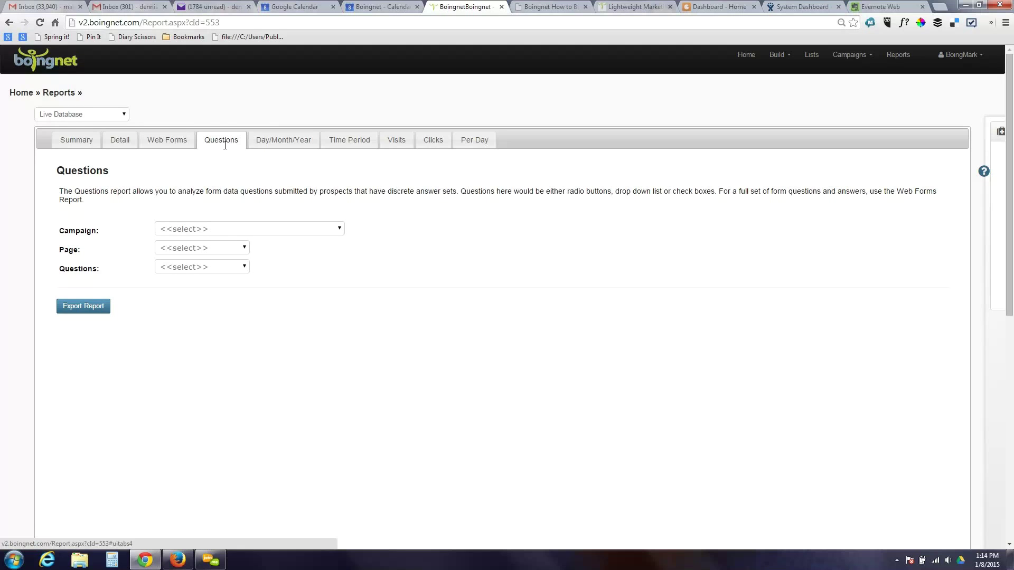
- Chart daily activity for Schedule a Demo Thank You for month 12, 2014, then open Time Period
{"action": "left_click", "coordinate": [297, 146]}
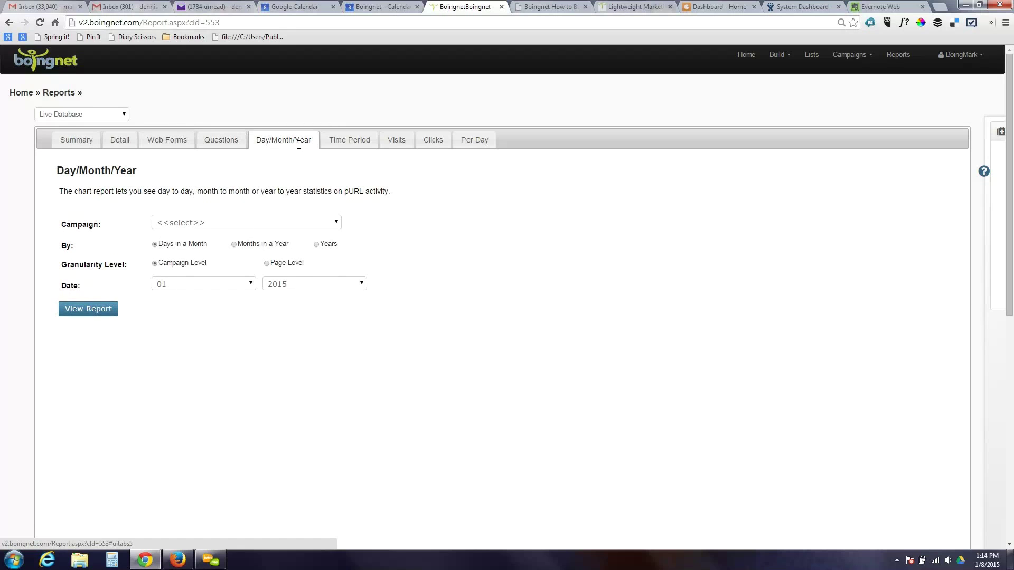
{"action": "left_click", "coordinate": [279, 227]}
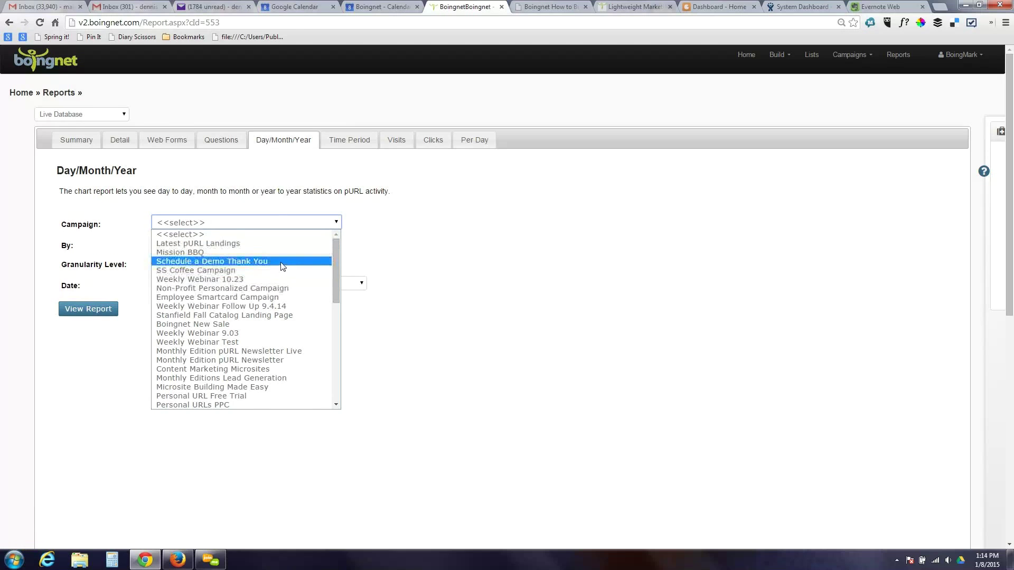
{"action": "left_click", "coordinate": [283, 262]}
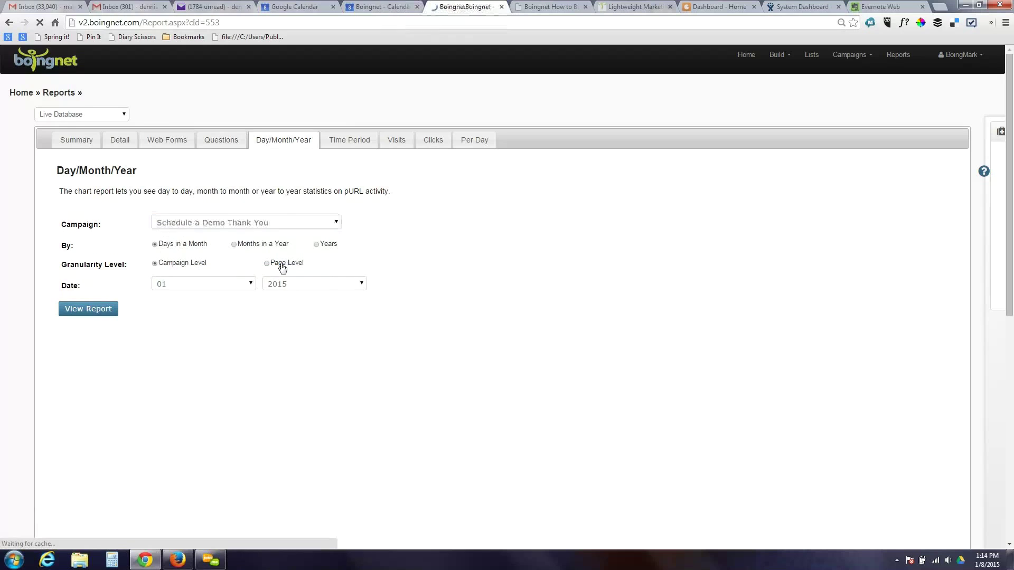
{"action": "left_click", "coordinate": [251, 289]}
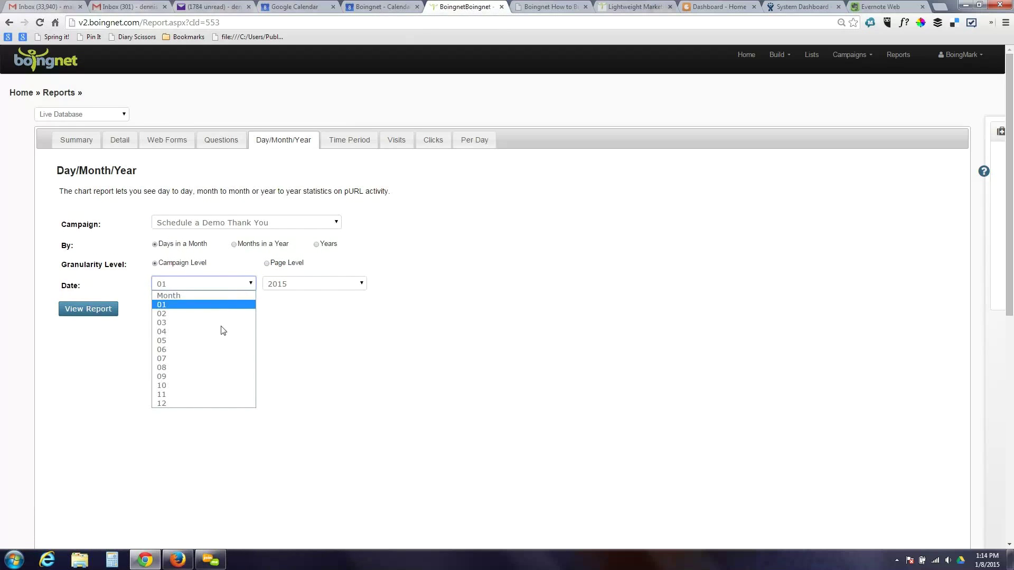
{"action": "left_click", "coordinate": [211, 404]}
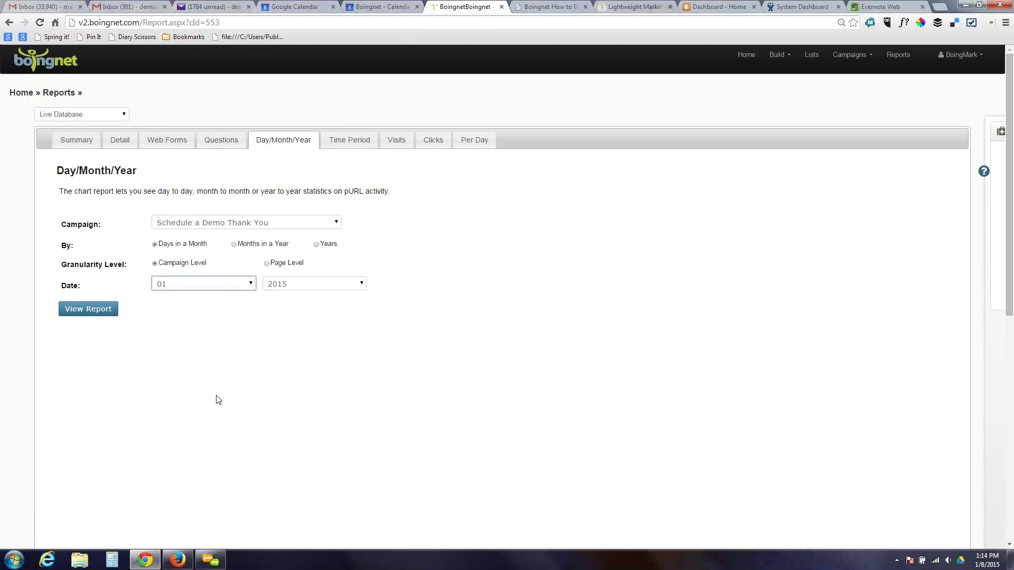
{"action": "left_click", "coordinate": [331, 285]}
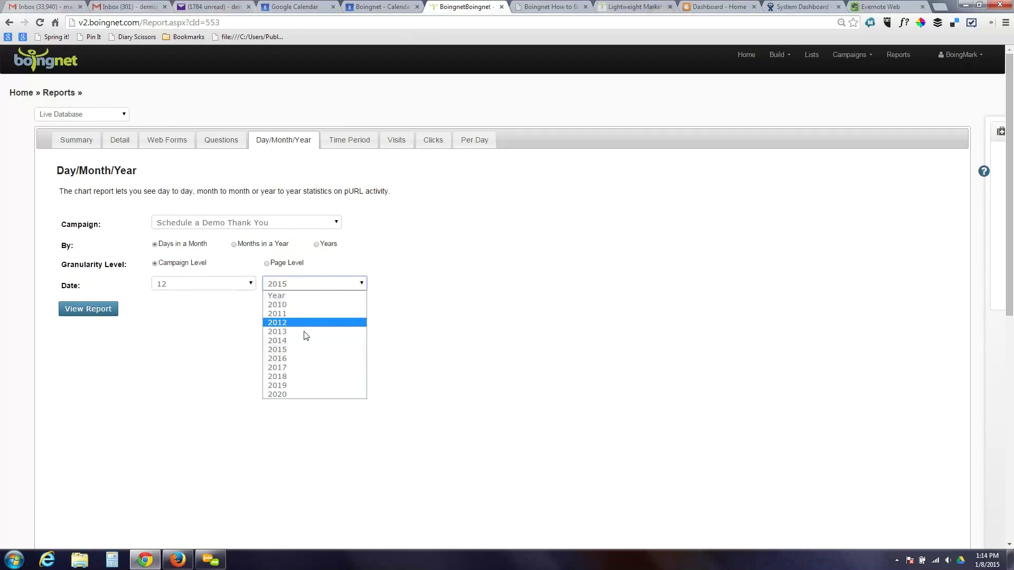
{"action": "left_click", "coordinate": [283, 341]}
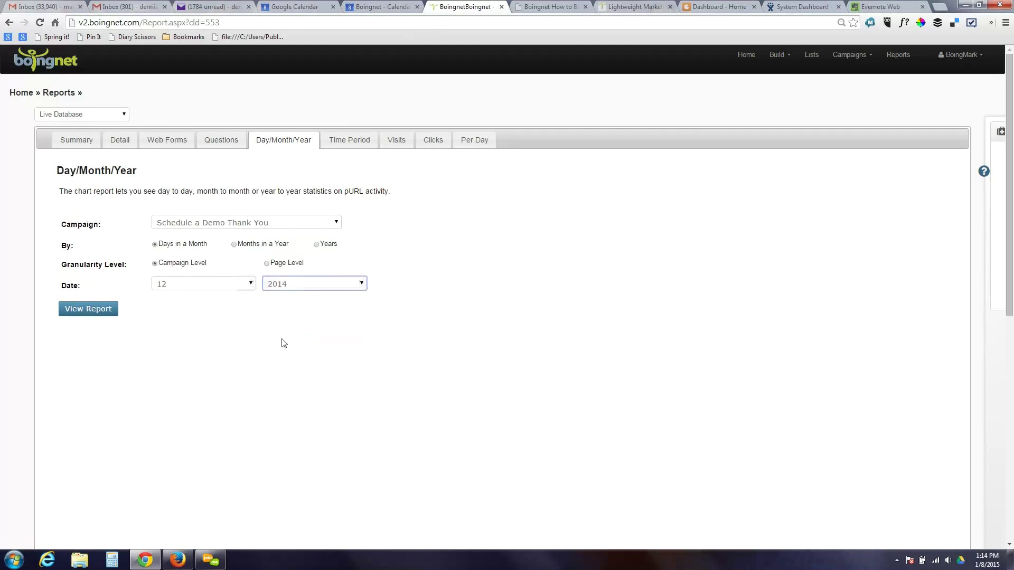
{"action": "left_click", "coordinate": [83, 314]}
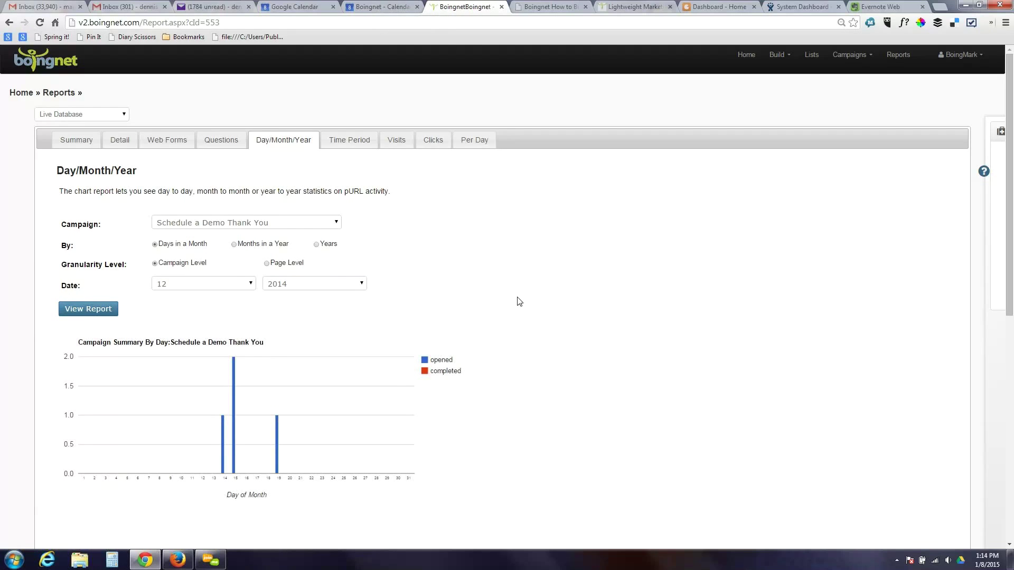
{"action": "mouse_move", "coordinate": [234, 455]}
{"action": "left_click", "coordinate": [349, 143]}
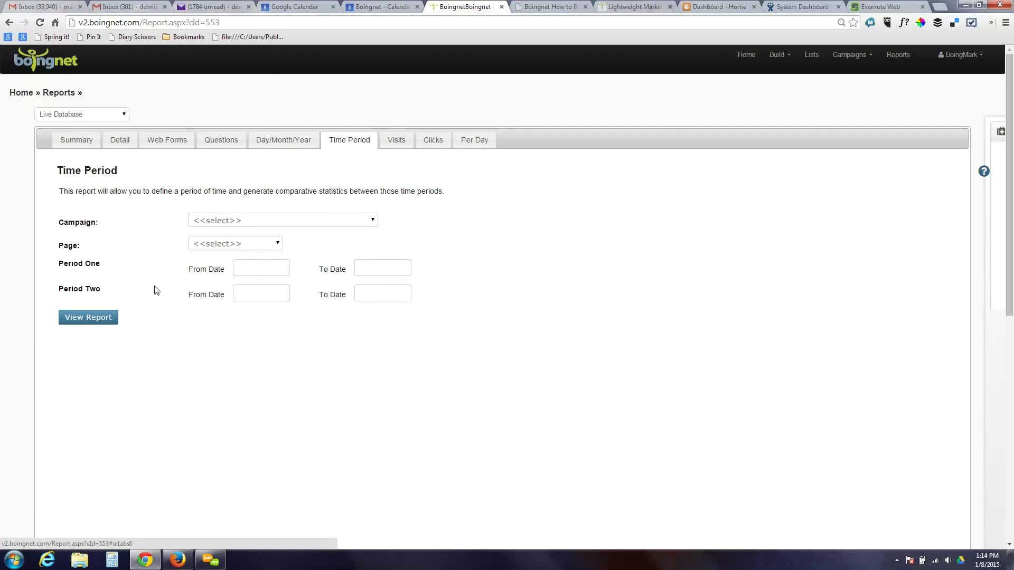
- Run the Visits report for the v2 November Webinar Group, then open the Clicks report
{"action": "left_click", "coordinate": [393, 140]}
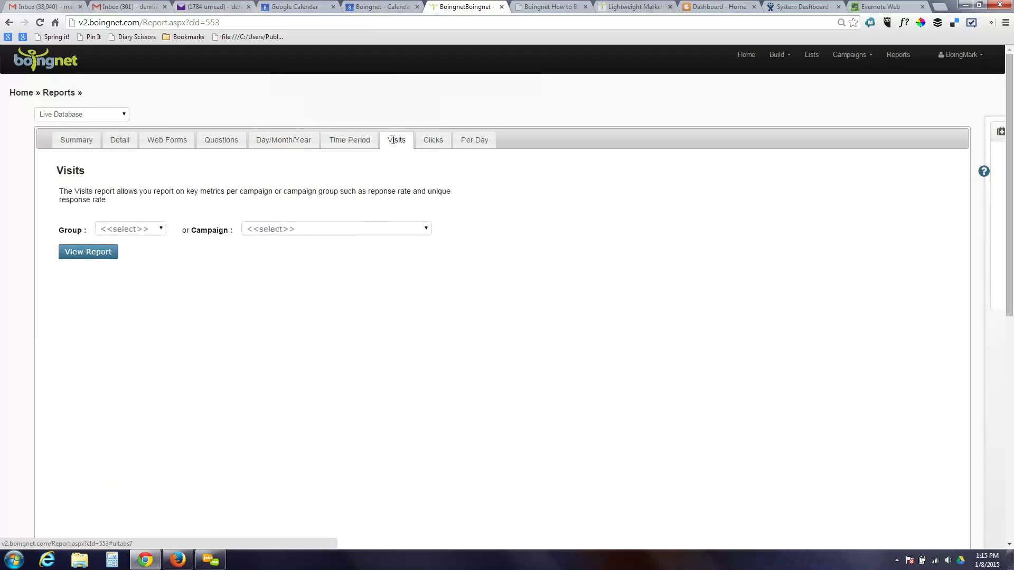
{"action": "left_click", "coordinate": [161, 229]}
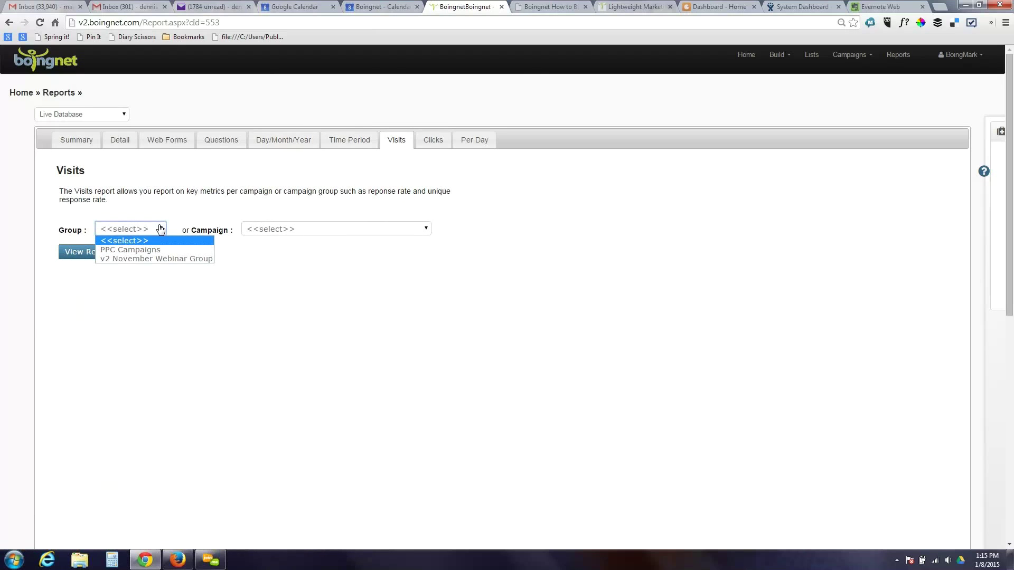
{"action": "left_click", "coordinate": [164, 258]}
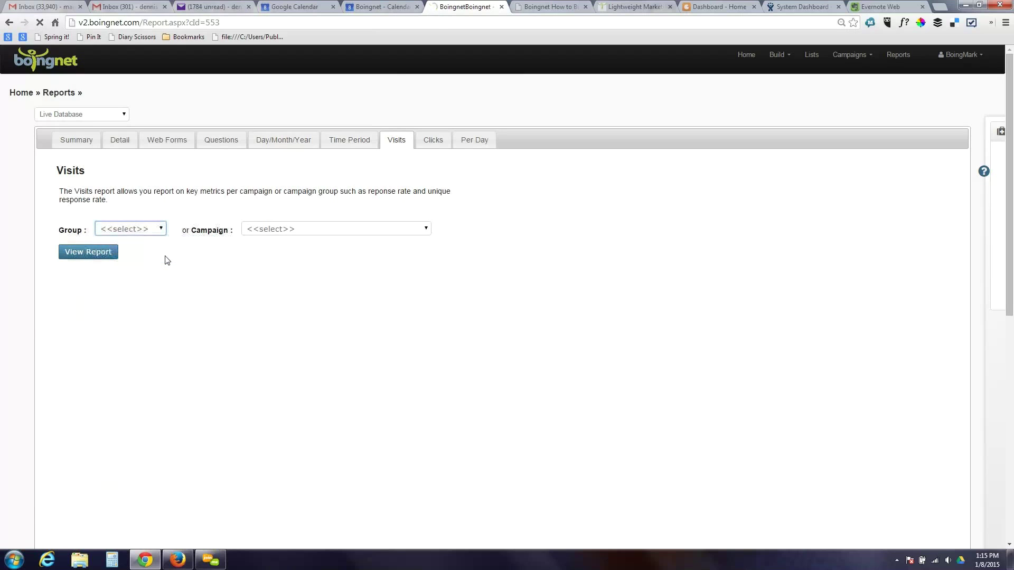
{"action": "left_click", "coordinate": [85, 252]}
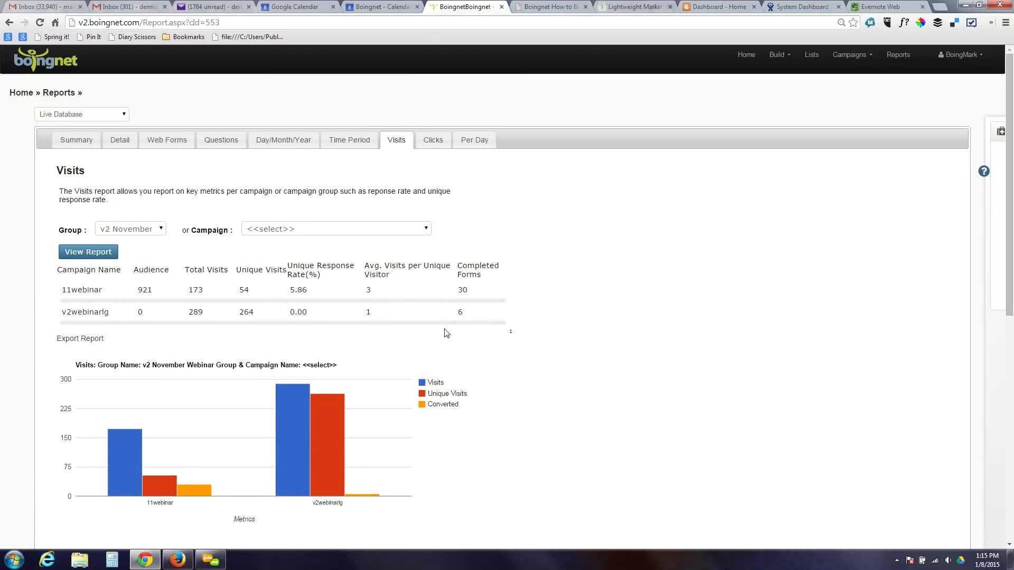
{"action": "left_click", "coordinate": [431, 142]}
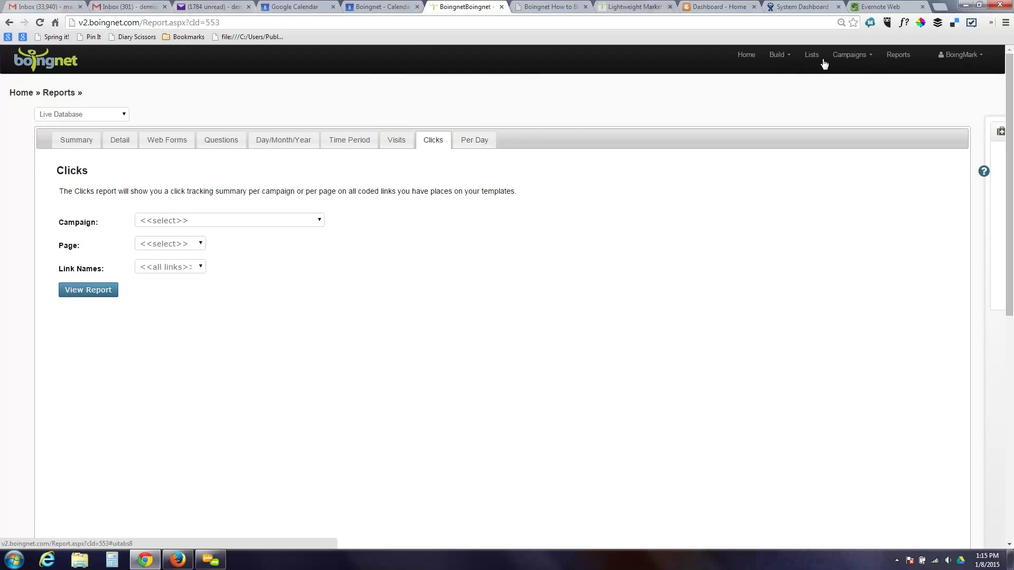
- Choose Drip Nurturing Campaigns from the Campaigns menu
{"action": "left_click", "coordinate": [850, 57]}
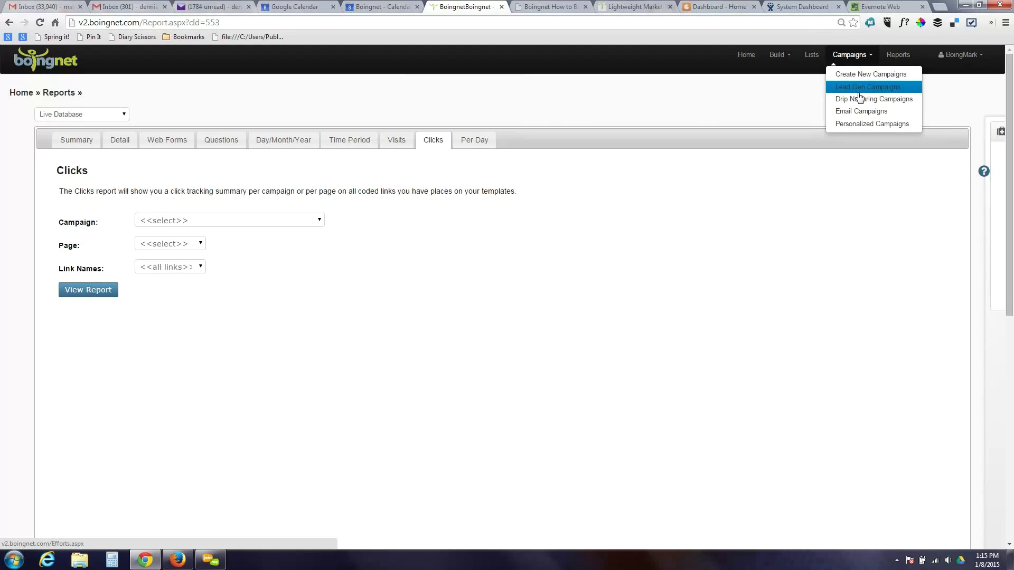
{"action": "left_click", "coordinate": [862, 100]}
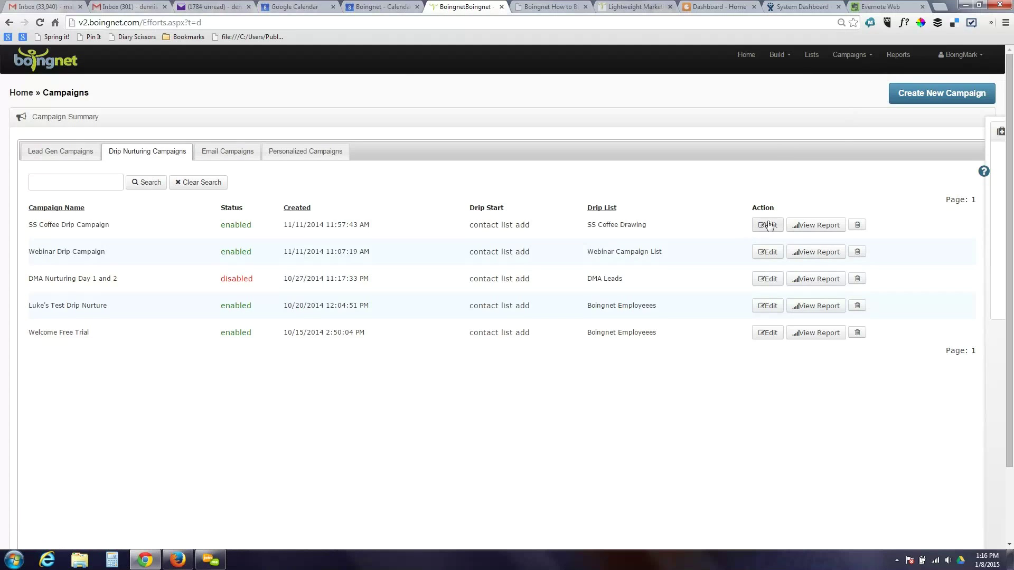
- Create a new drip nurturing campaign named Test Drip Nurture Campaign
{"action": "left_click", "coordinate": [922, 89]}
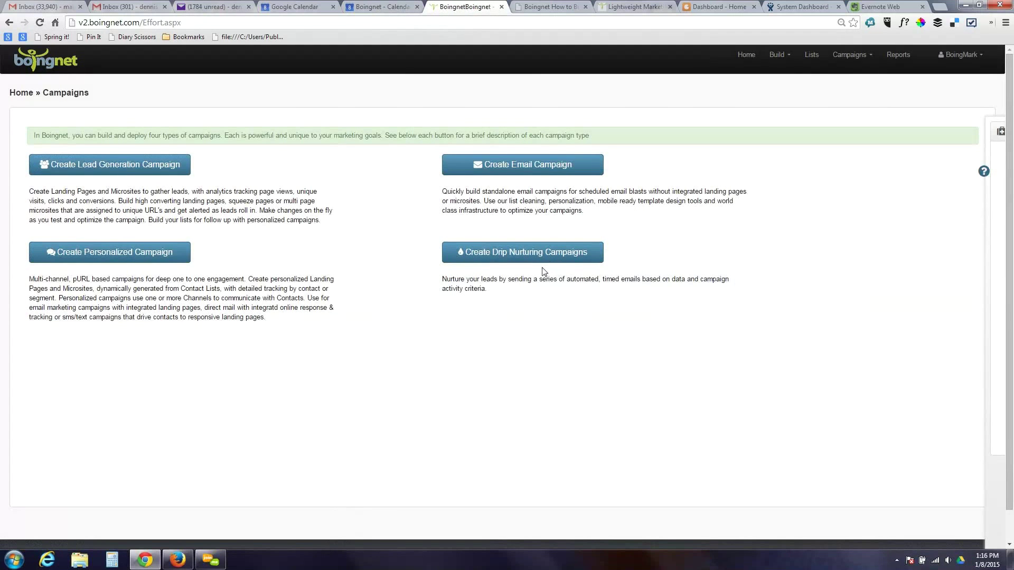
{"action": "left_click", "coordinate": [549, 263]}
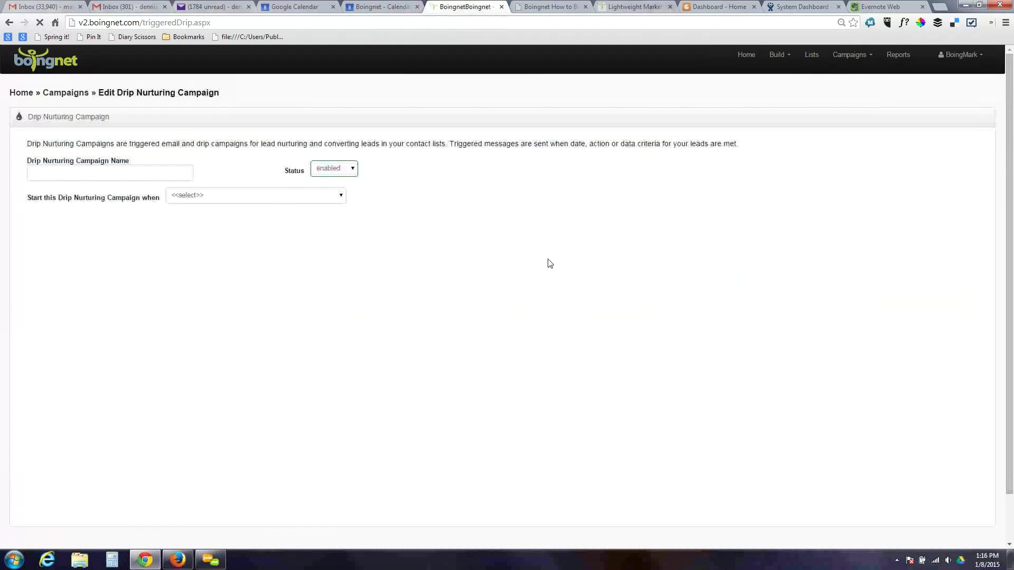
{"action": "left_click", "coordinate": [90, 171]}
{"action": "type", "text": "Test"}
{"action": "key", "text": "BackSpace"}
{"action": "key", "text": "BackSpace"}
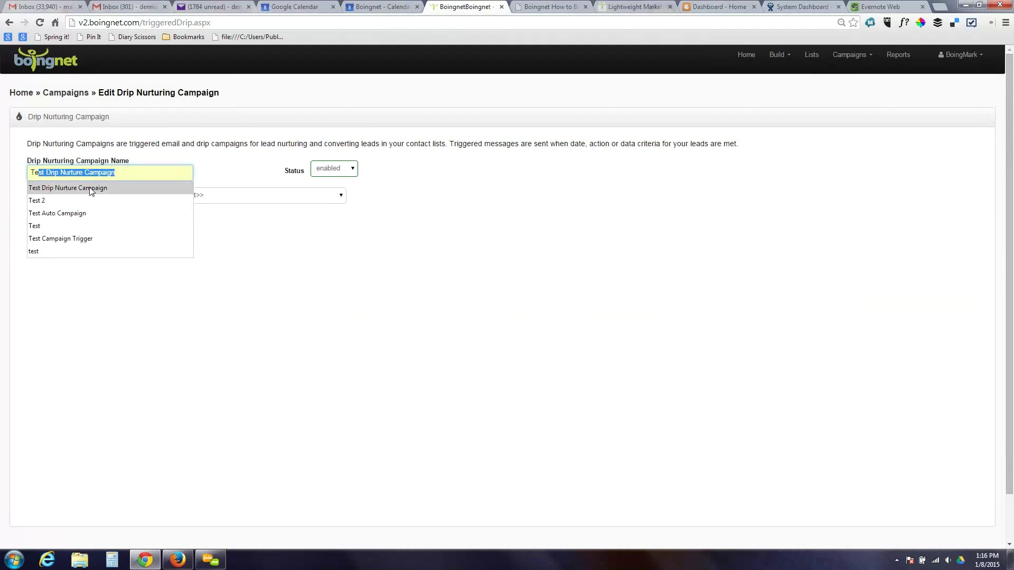
{"action": "left_click", "coordinate": [89, 188]}
- Trigger the campaign when a contact is added to the December Promo list 6 list
{"action": "left_click", "coordinate": [194, 201]}
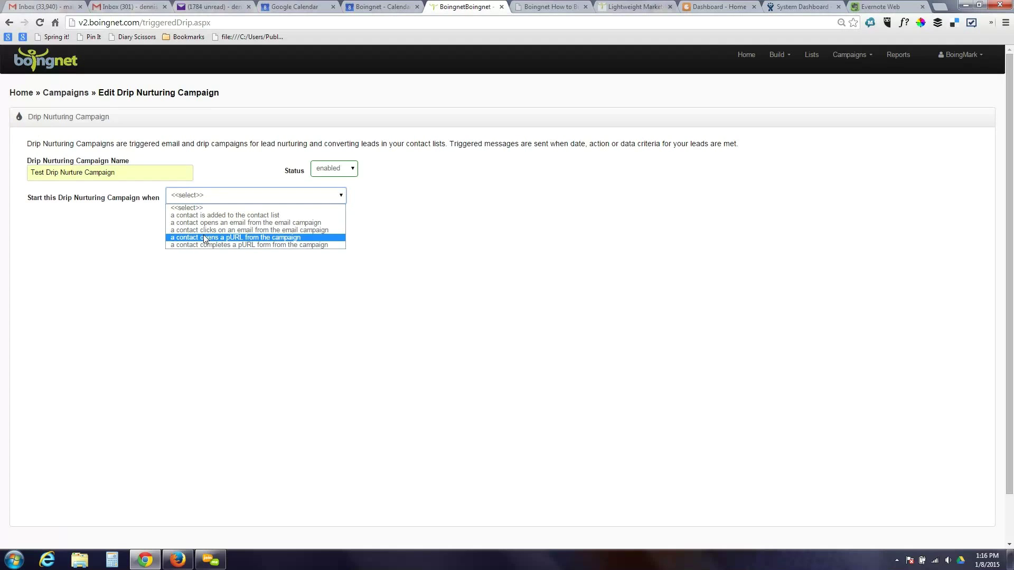
{"action": "left_click", "coordinate": [245, 215]}
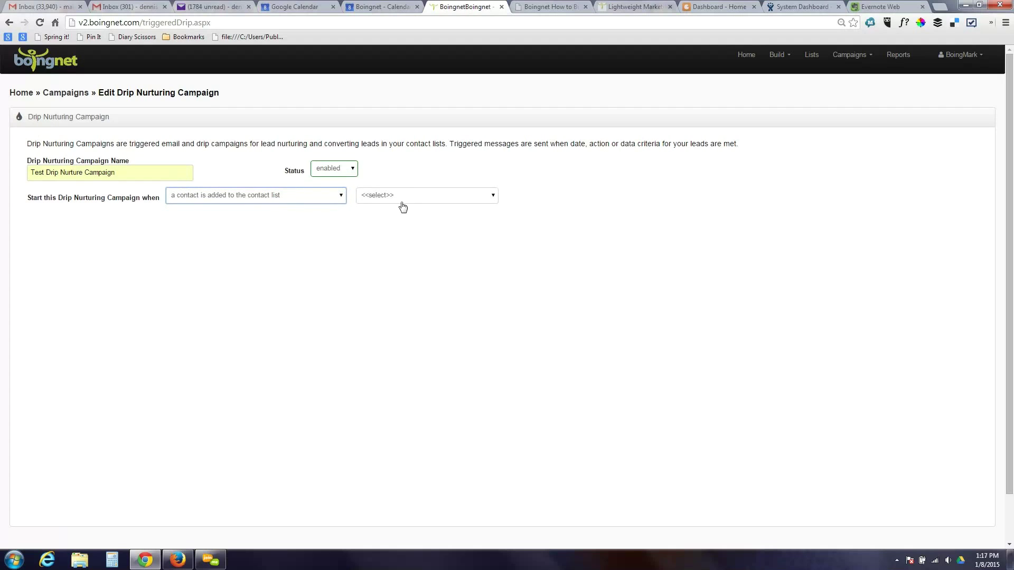
{"action": "left_click", "coordinate": [412, 202]}
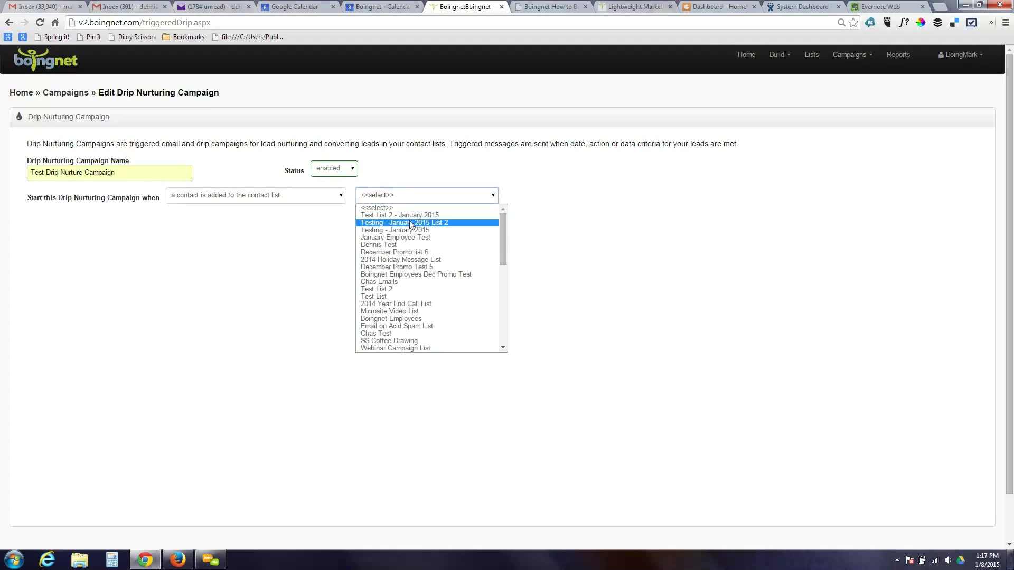
{"action": "left_click", "coordinate": [413, 252]}
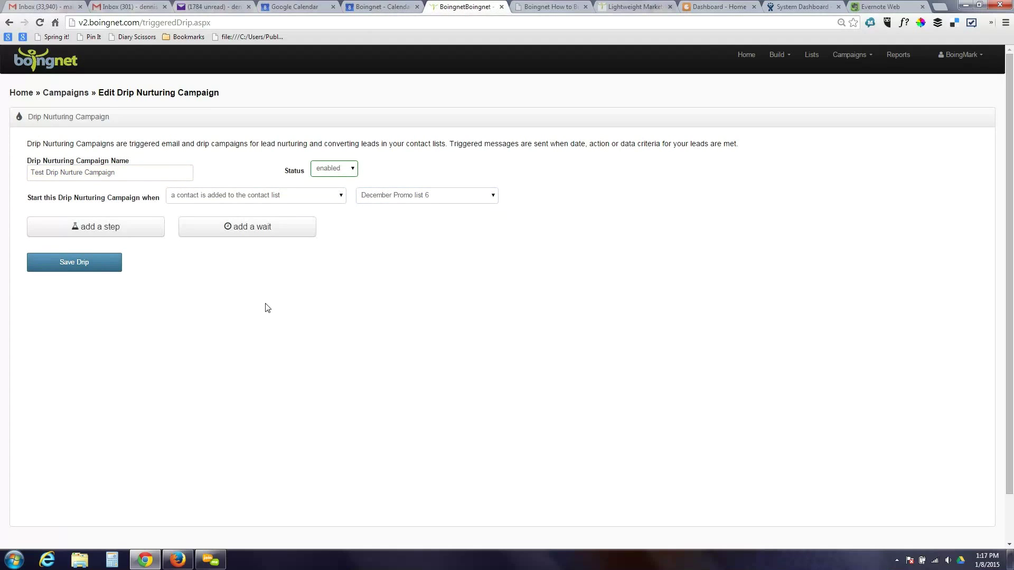
- Add a Thank You Email step that sends the SS Coffee Autoresponder template
{"action": "left_click", "coordinate": [117, 227]}
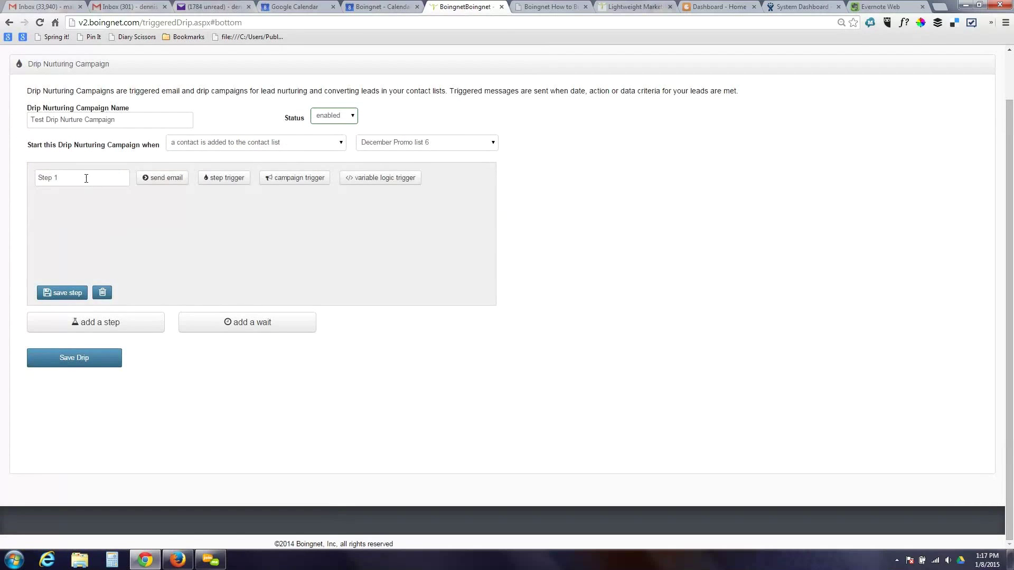
{"action": "key", "text": "BackSpace"}
{"action": "key", "text": "BackSpace"}
{"action": "key", "text": "BackSpace"}
{"action": "key", "text": "BackSpace"}
{"action": "key", "text": "BackSpace"}
{"action": "type", "text": "Thank You Email"}
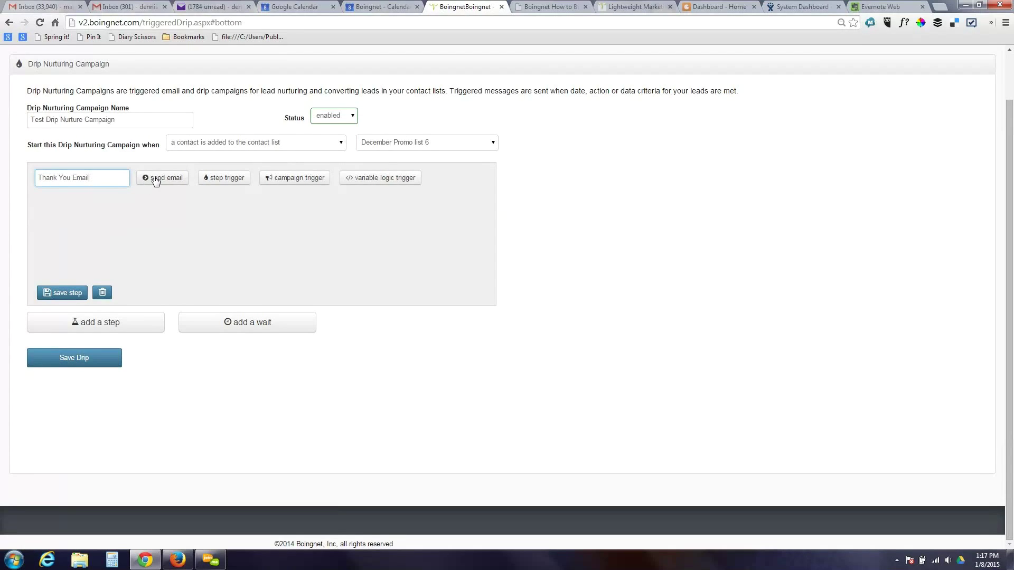
{"action": "left_click", "coordinate": [154, 177]}
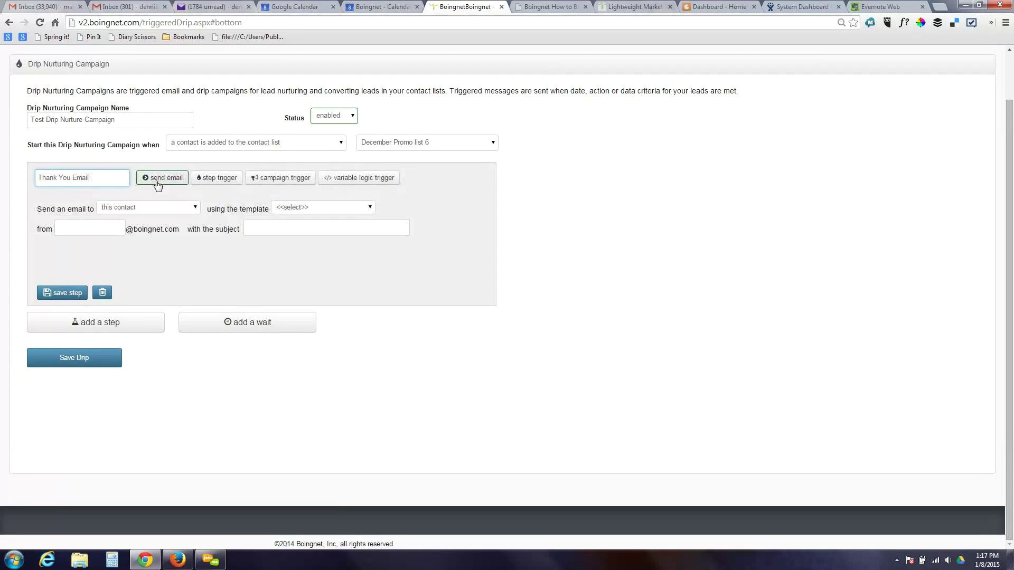
{"action": "left_click", "coordinate": [329, 208]}
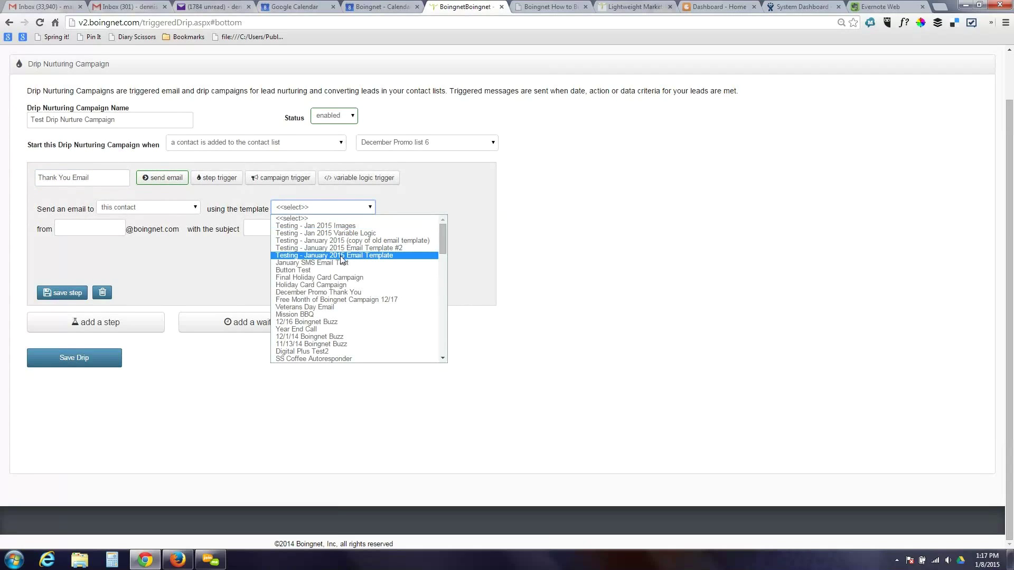
{"action": "left_click", "coordinate": [340, 359]}
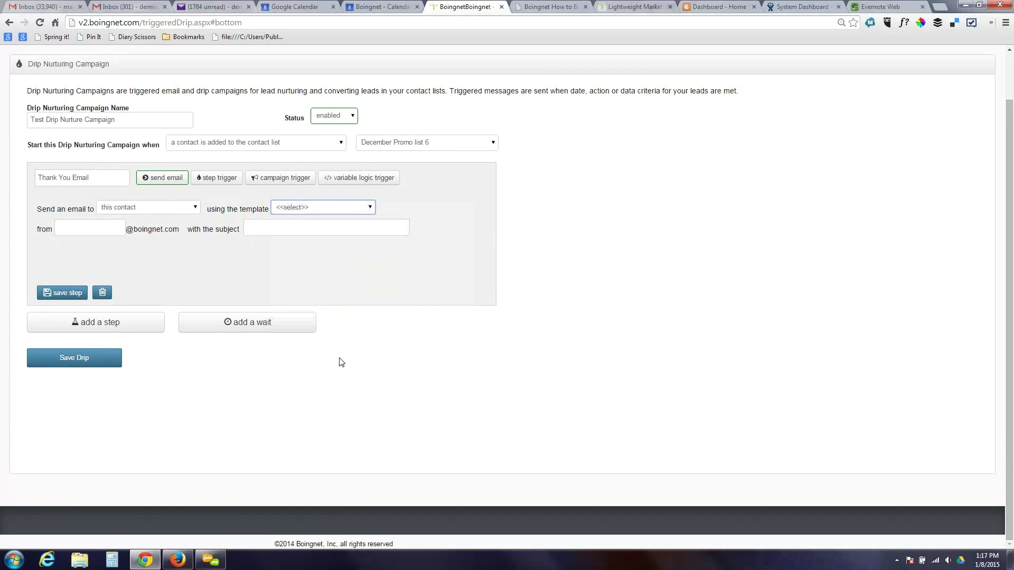
- Enter the sender address and subject 'Thank You for signing up', then save the step
{"action": "left_click", "coordinate": [75, 231]}
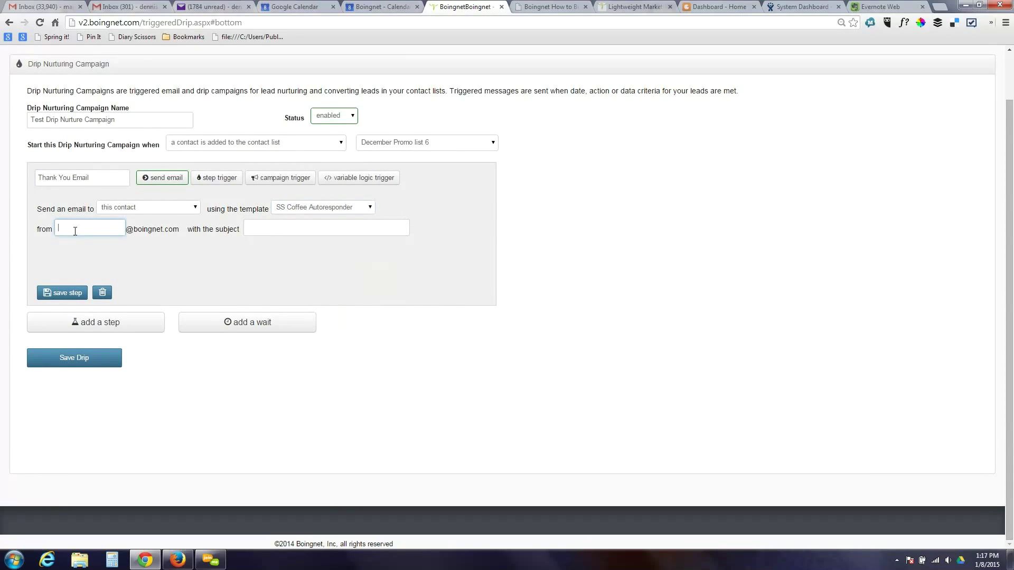
{"action": "type", "text": "dennis"}
{"action": "key", "text": "Tab"}
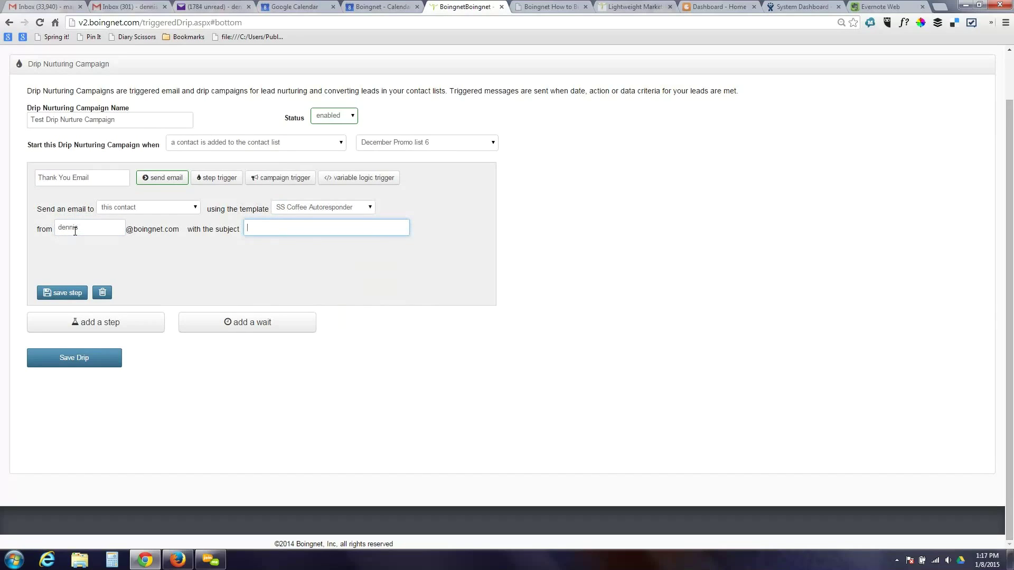
{"action": "type", "text": "Thank You for signing U"}
{"action": "key", "text": "BackSpace"}
{"action": "type", "text": "up"}
{"action": "left_click", "coordinate": [62, 293]}
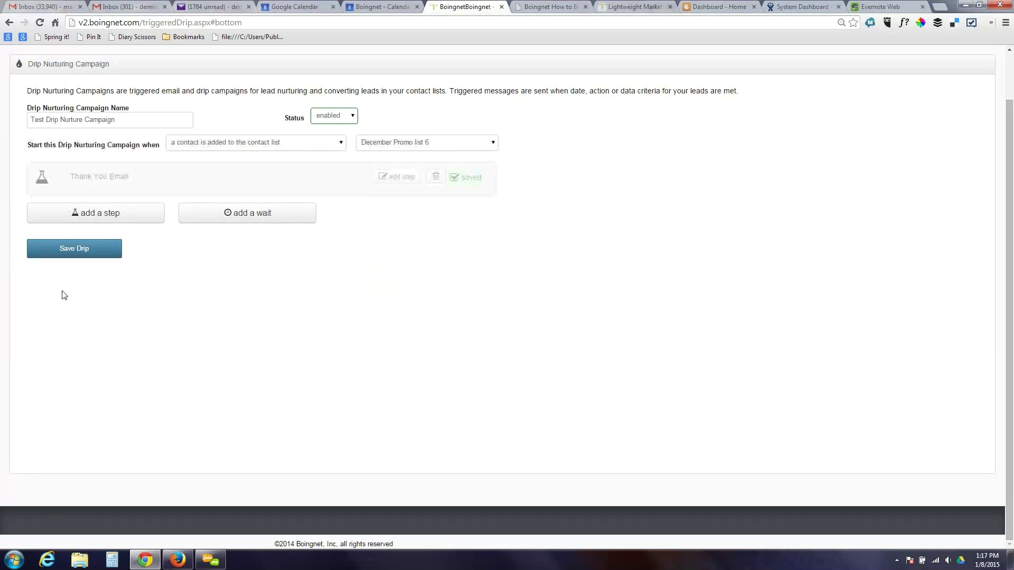
- Add a Step 2 wait named Two Day Wait lasting 2 days and save it
{"action": "left_click", "coordinate": [248, 214]}
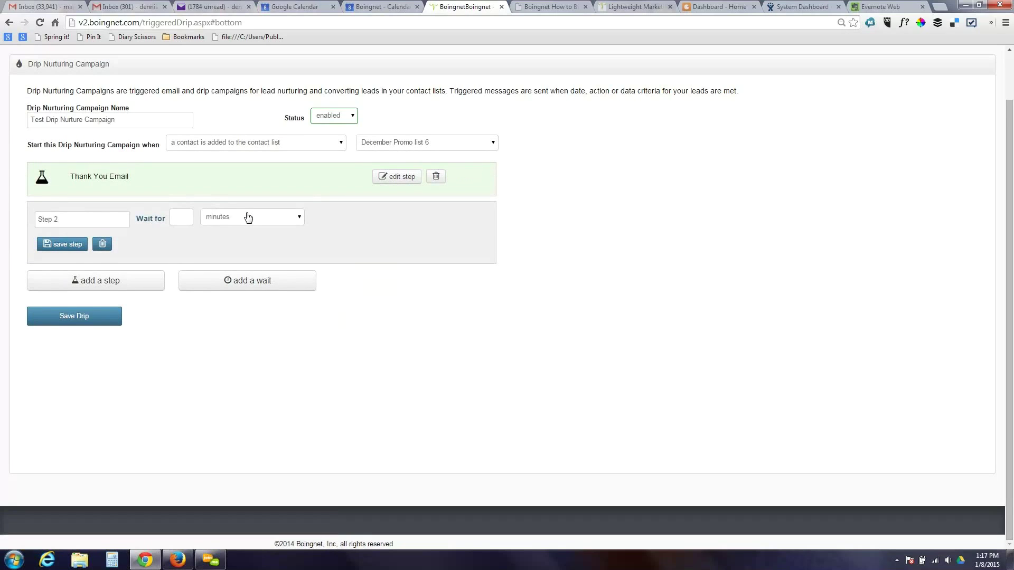
{"action": "left_click", "coordinate": [80, 213]}
{"action": "key", "text": "BackSpace"}
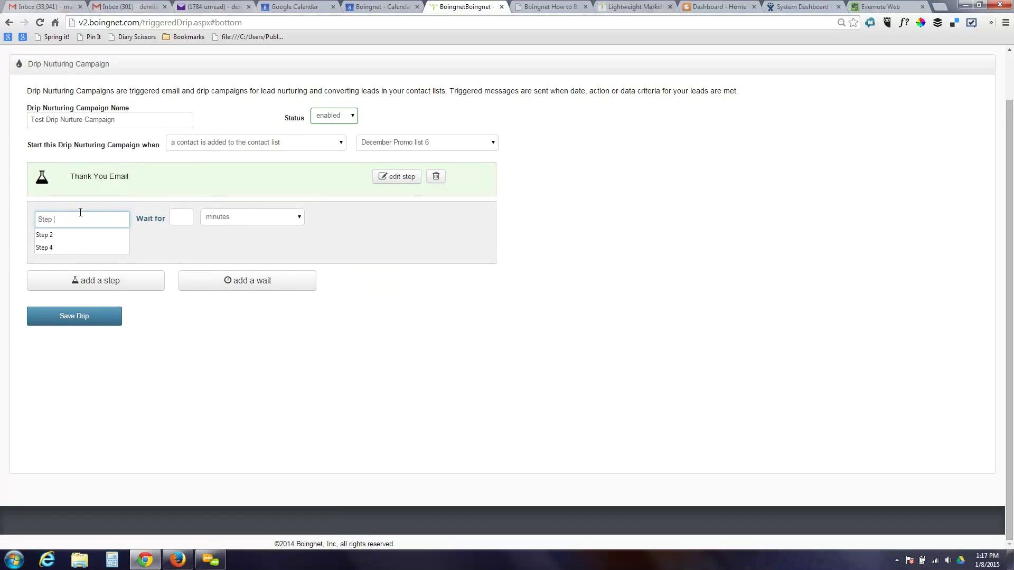
{"action": "key", "text": "BackSpace"}
{"action": "key", "text": "BackSpace"}
{"action": "key", "text": "BackSpace"}
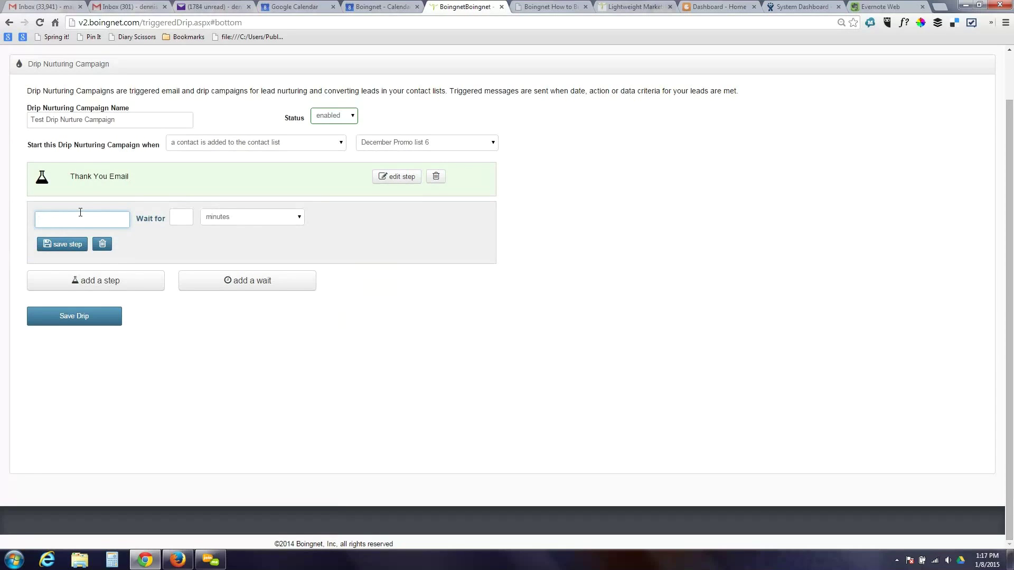
{"action": "type", "text": "Two Day Wait"}
{"action": "left_click", "coordinate": [174, 217]}
{"action": "type", "text": "2"}
{"action": "left_click", "coordinate": [226, 217]}
{"action": "left_click", "coordinate": [226, 245]}
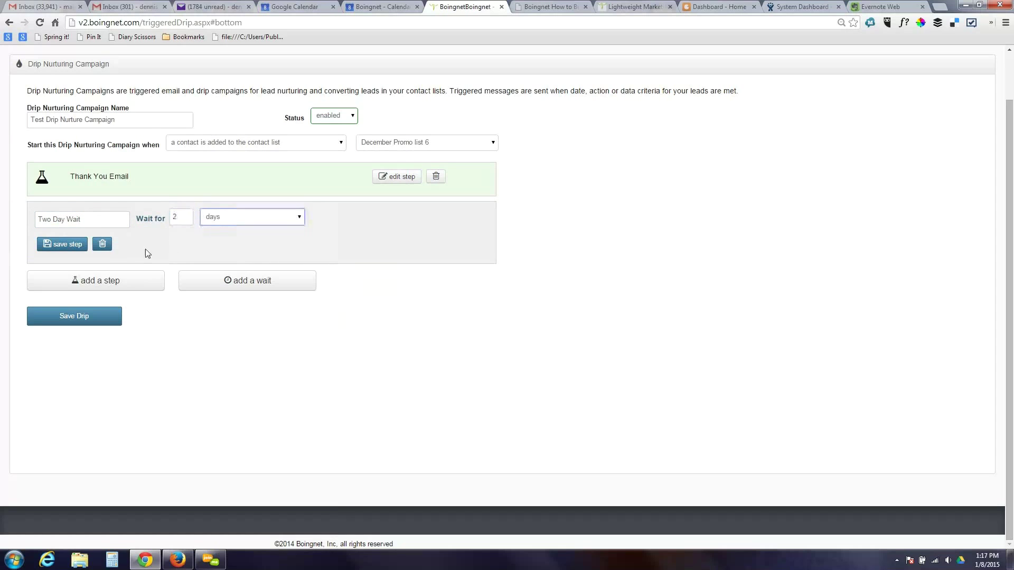
{"action": "left_click", "coordinate": [62, 244]}
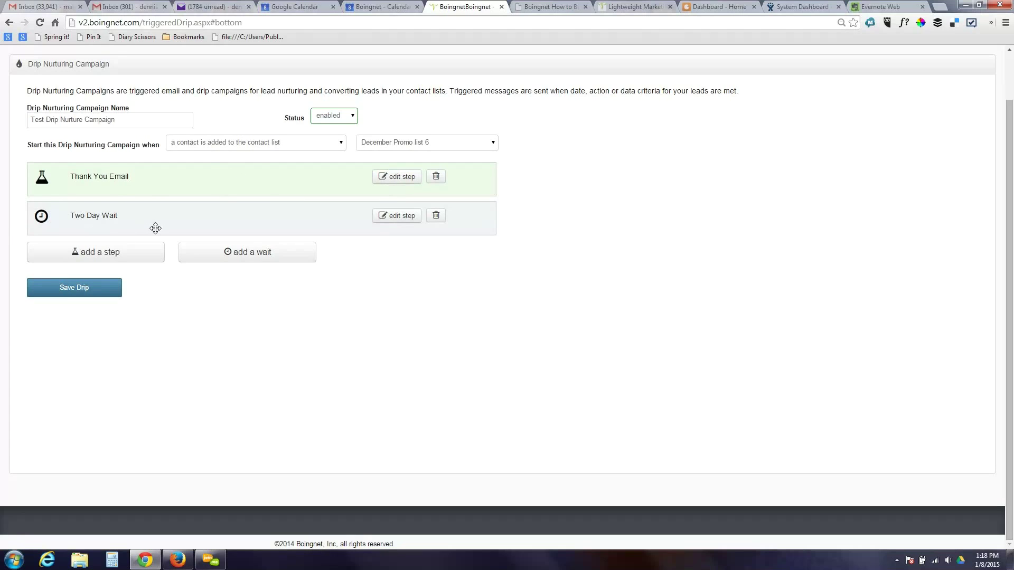
- Draft Step 3 as a step trigger sending Holiday Card Campaign when a contact clicks the Thank You Email
{"action": "left_click", "coordinate": [120, 252]}
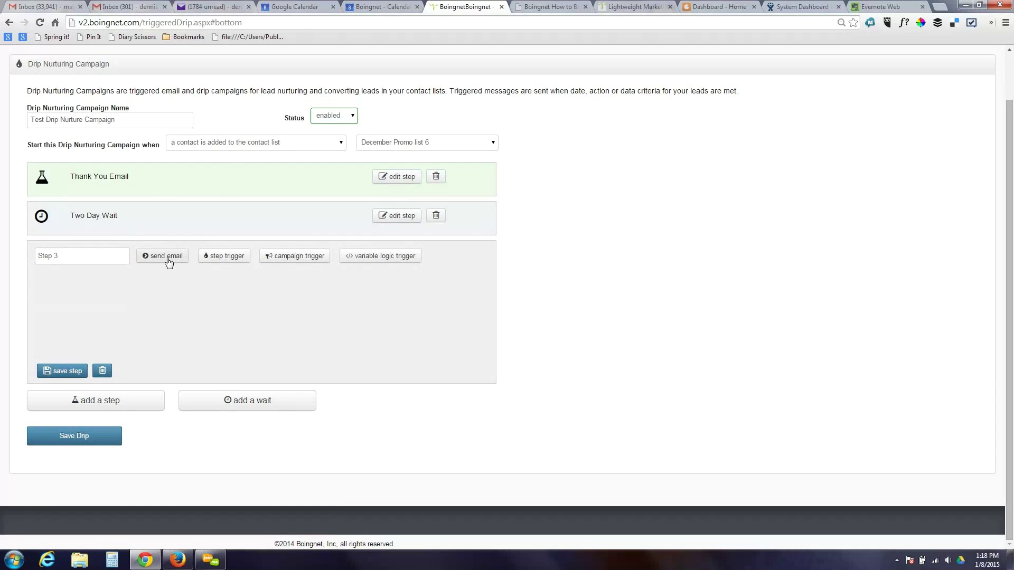
{"action": "left_click", "coordinate": [214, 260]}
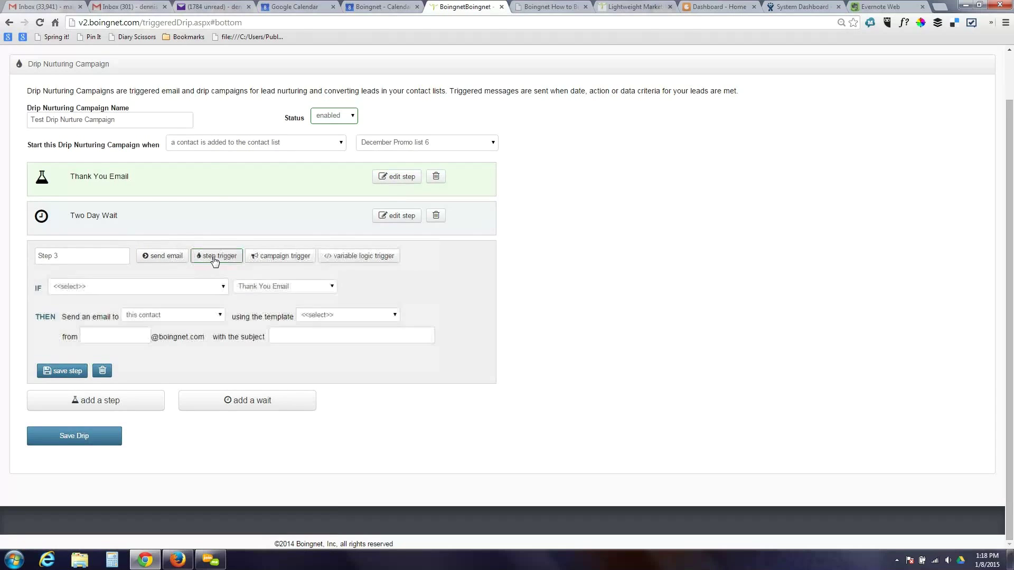
{"action": "left_click", "coordinate": [222, 289]}
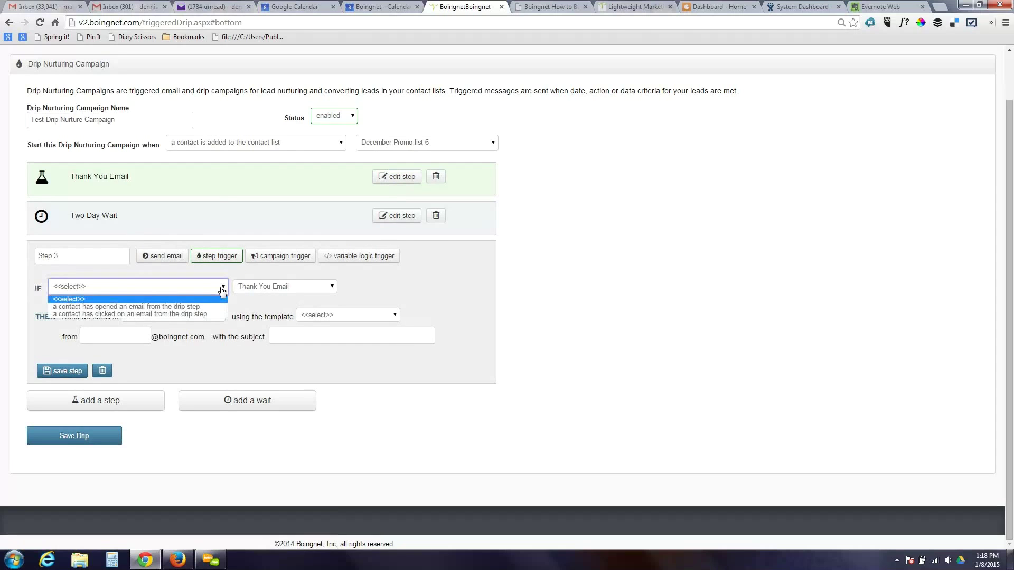
{"action": "left_click", "coordinate": [207, 314]}
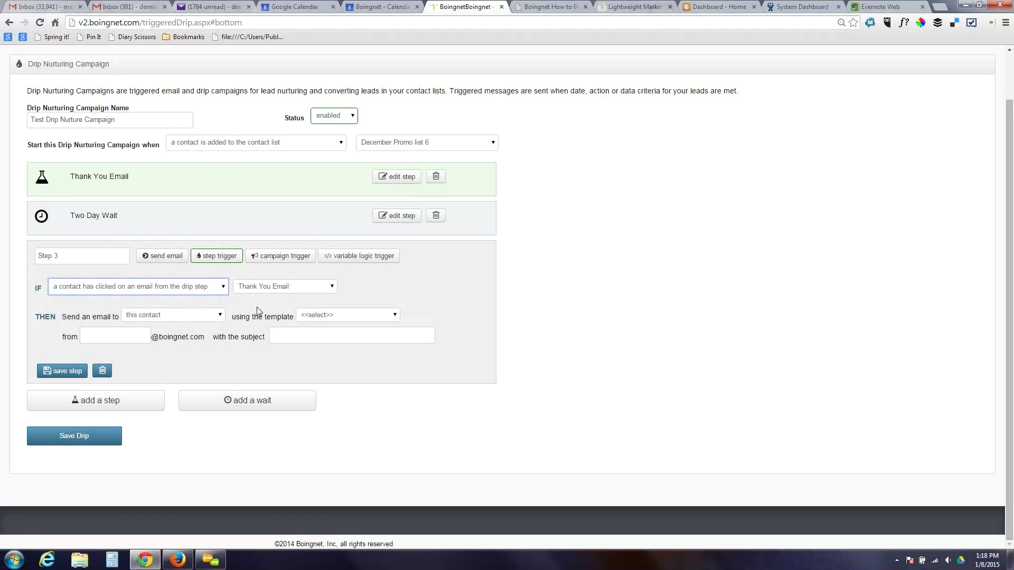
{"action": "left_click", "coordinate": [324, 315]}
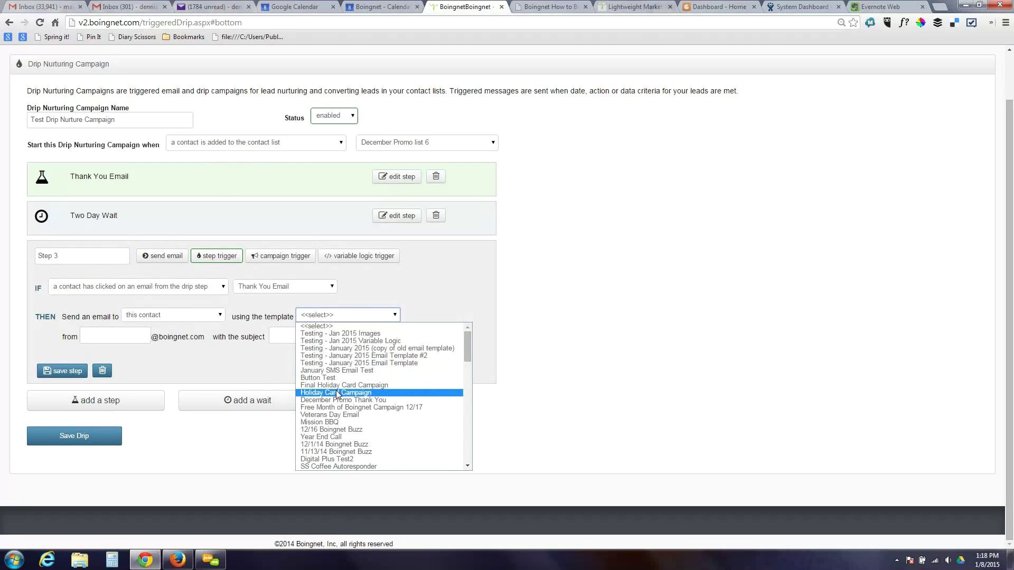
{"action": "left_click", "coordinate": [337, 393]}
{"action": "left_click", "coordinate": [221, 288]}
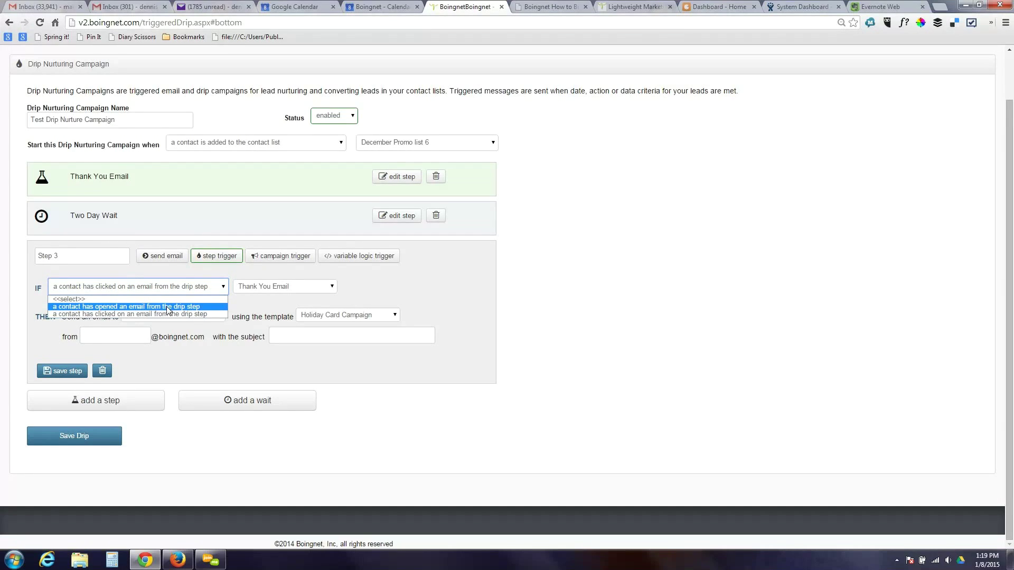
- Review the campaign trigger conditions, then change Step 3 to a variable logic trigger
{"action": "left_click", "coordinate": [283, 258]}
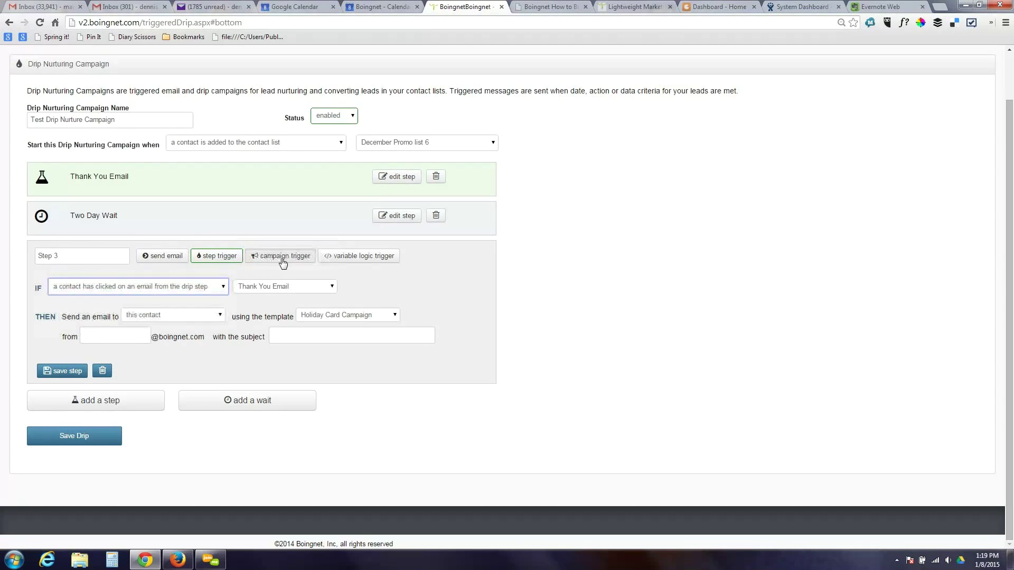
{"action": "left_click", "coordinate": [222, 288]}
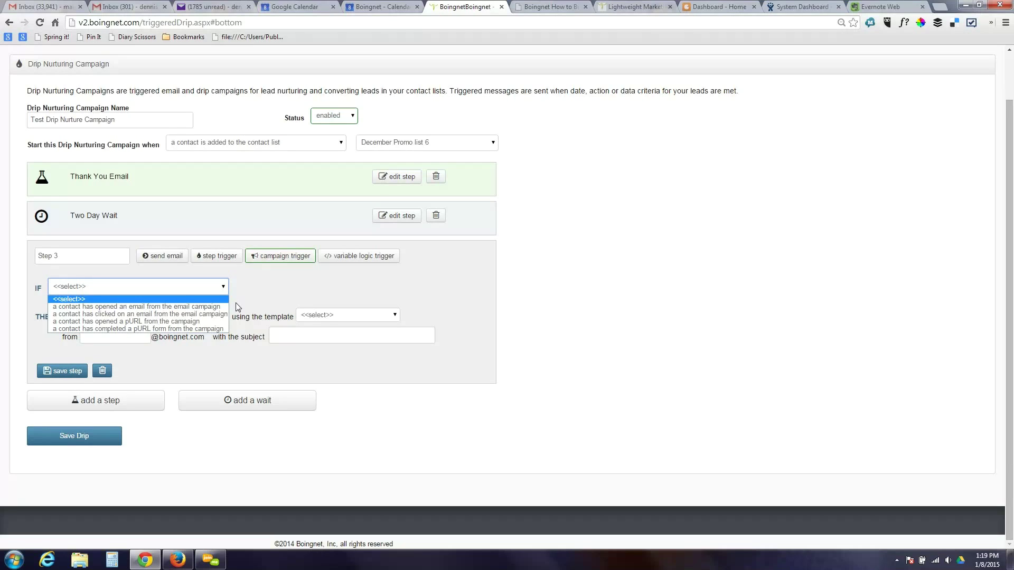
{"action": "left_click", "coordinate": [354, 267]}
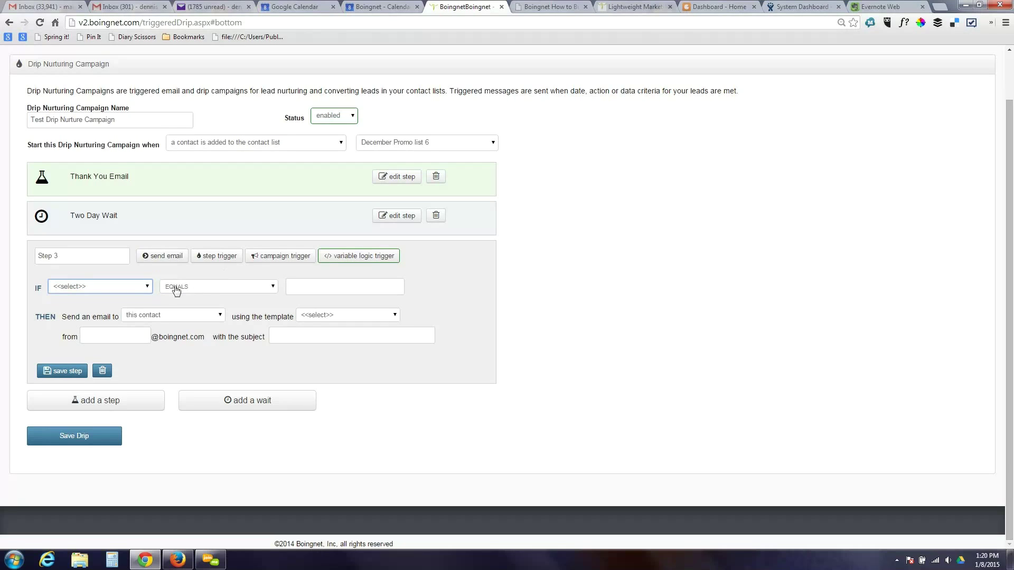
- Set Step 3's IF condition to 1 Free 2 Engage EQUALS 1, leaving the template unchosen
{"action": "left_click", "coordinate": [147, 287]}
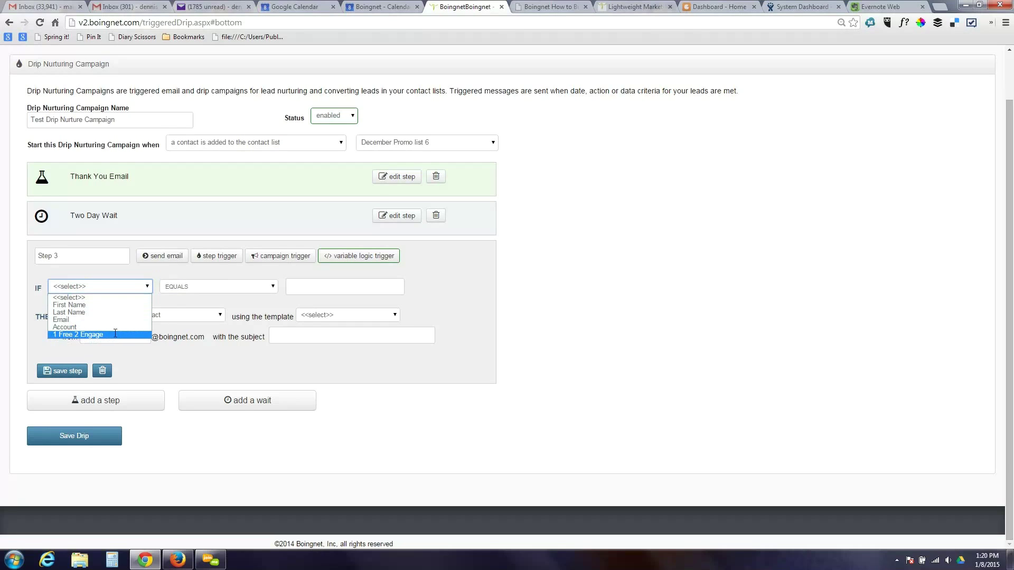
{"action": "left_click", "coordinate": [114, 334]}
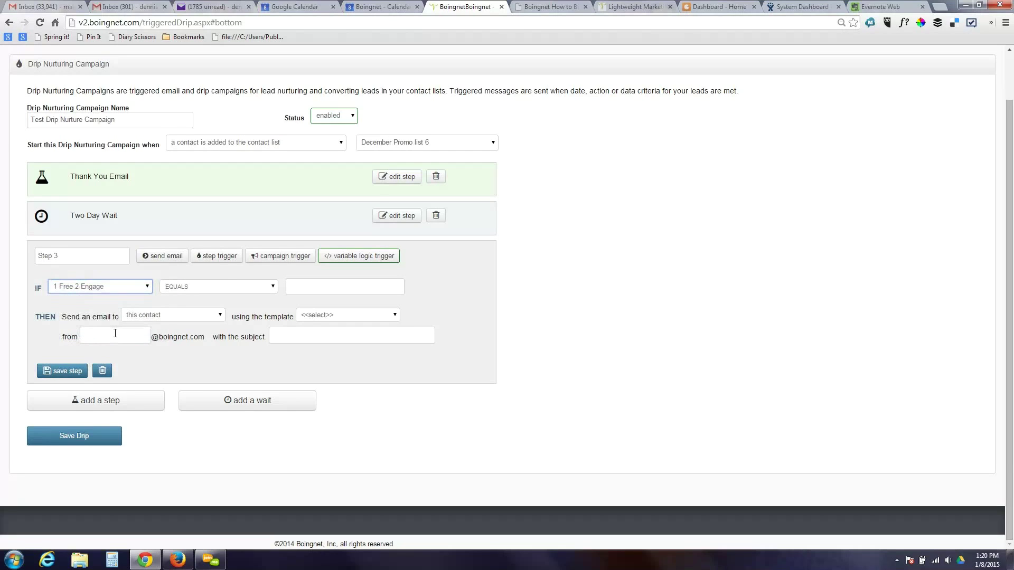
{"action": "left_click", "coordinate": [334, 289]}
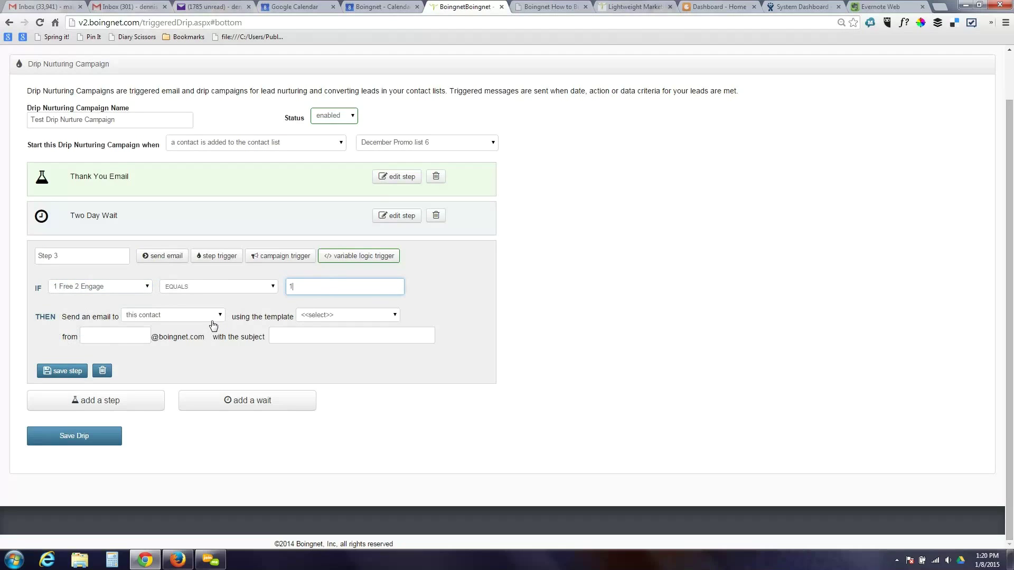
{"action": "left_click", "coordinate": [356, 319]}
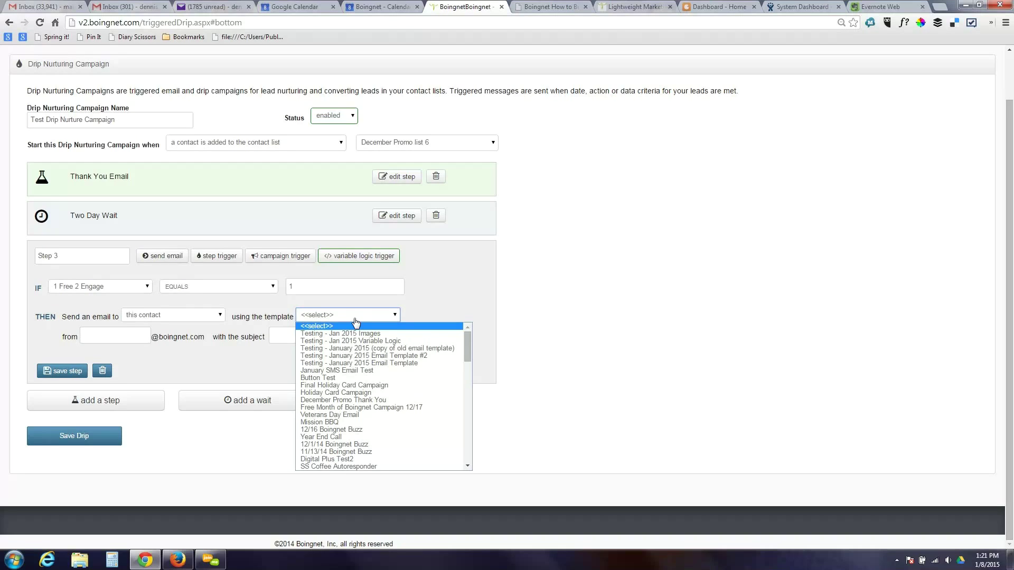
{"action": "left_click", "coordinate": [432, 298]}
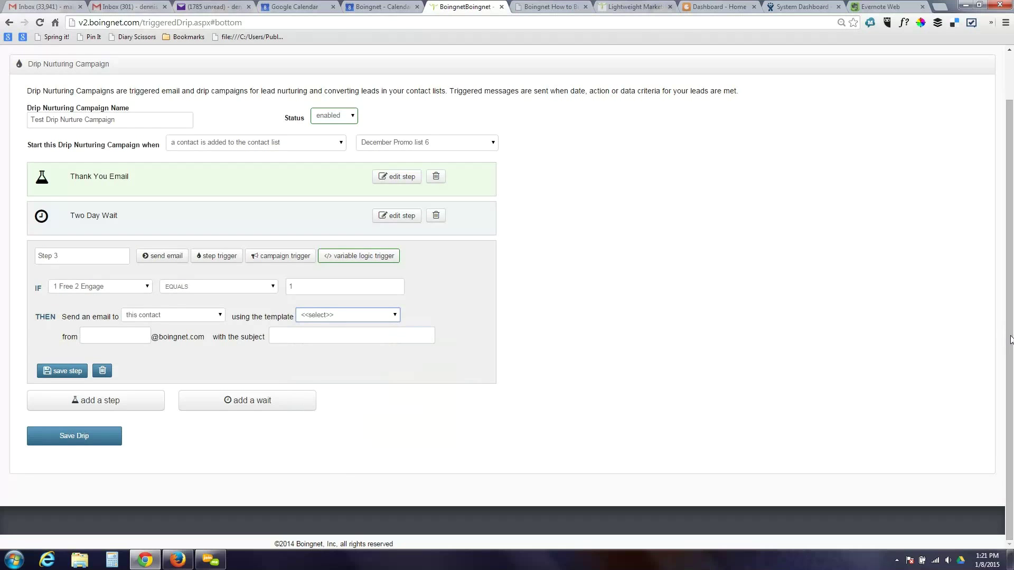
- Go to Campaigns > Email Campaigns to view sent campaigns with subjects, dates, lists and templates
{"action": "scroll", "coordinate": [1010, 340], "scroll_direction": "up", "scroll_amount": 2}
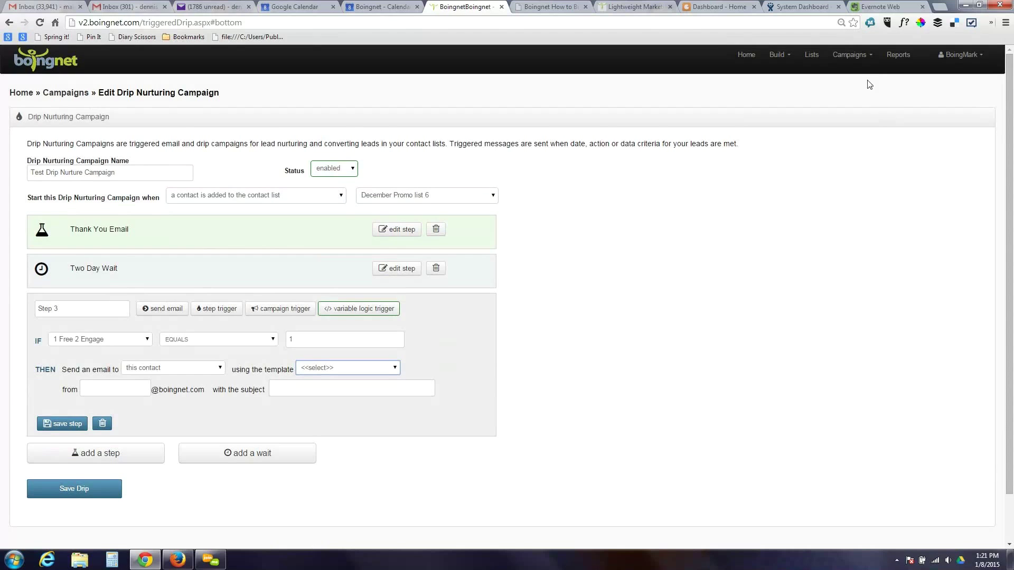
{"action": "left_click", "coordinate": [854, 57]}
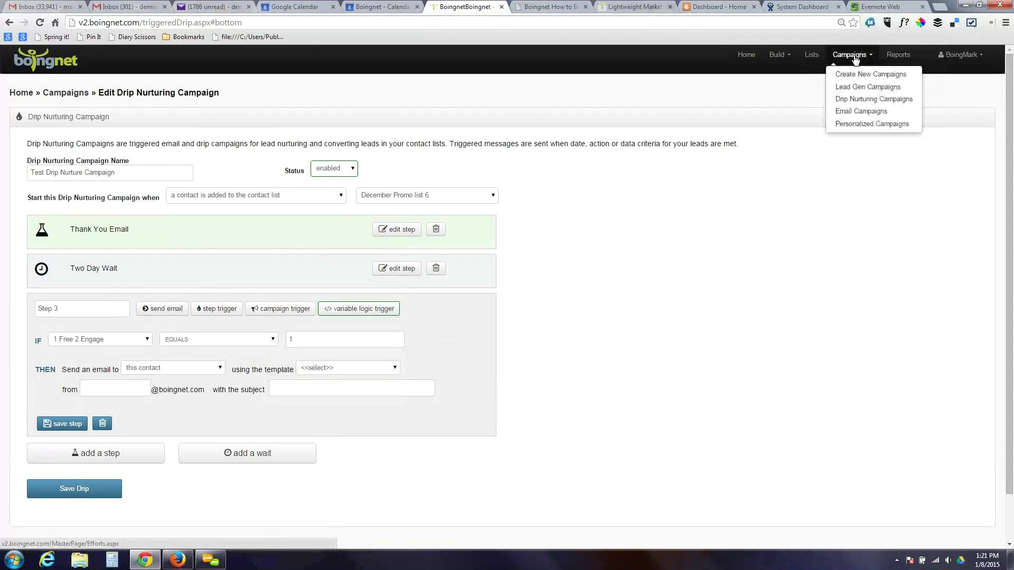
{"action": "left_click", "coordinate": [866, 111]}
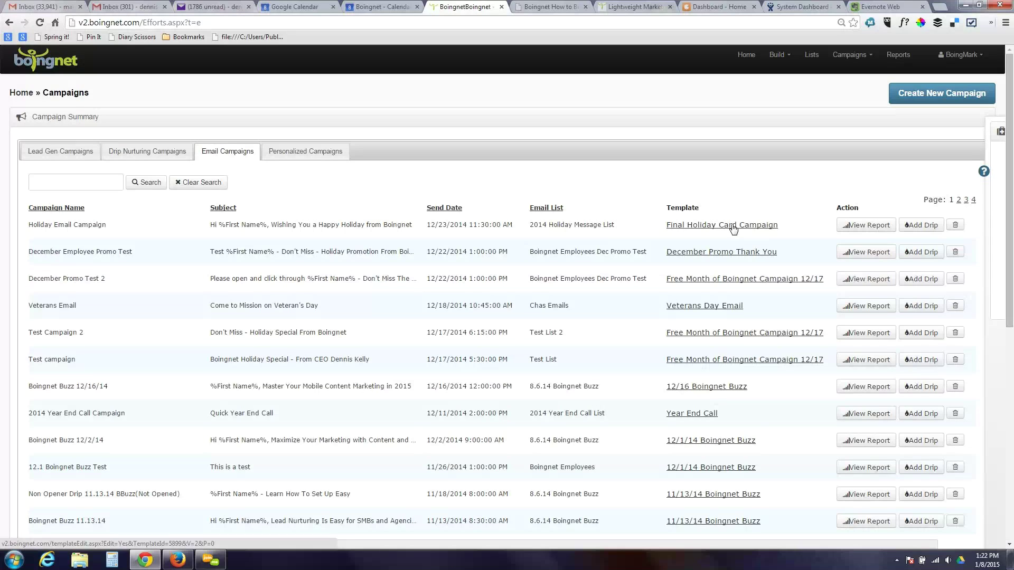
{"action": "left_click", "coordinate": [956, 60]}
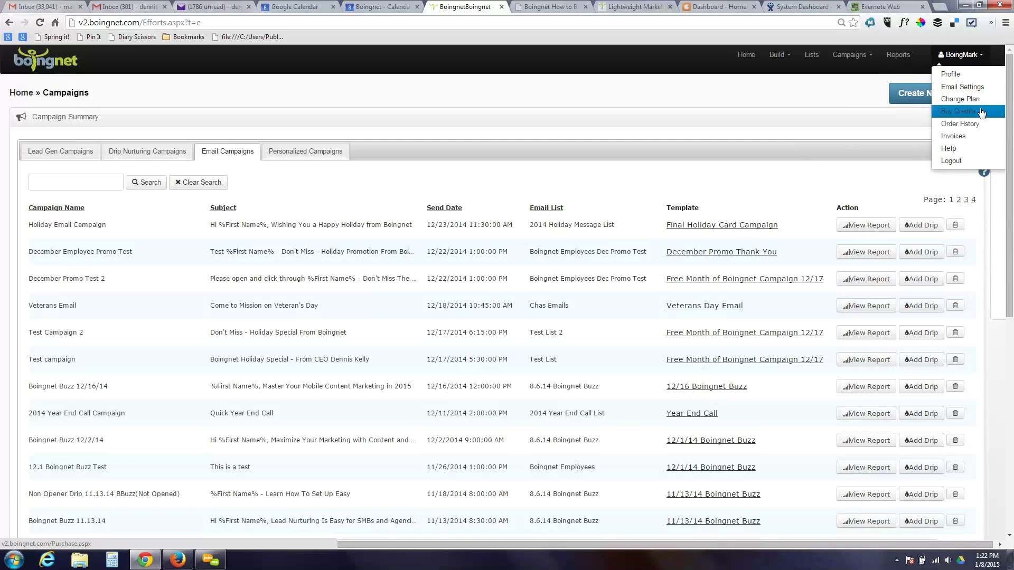
- Open Email Settings and review the boingnet.com sending domain, physical address and SPF/DKIM records
{"action": "left_click", "coordinate": [978, 89]}
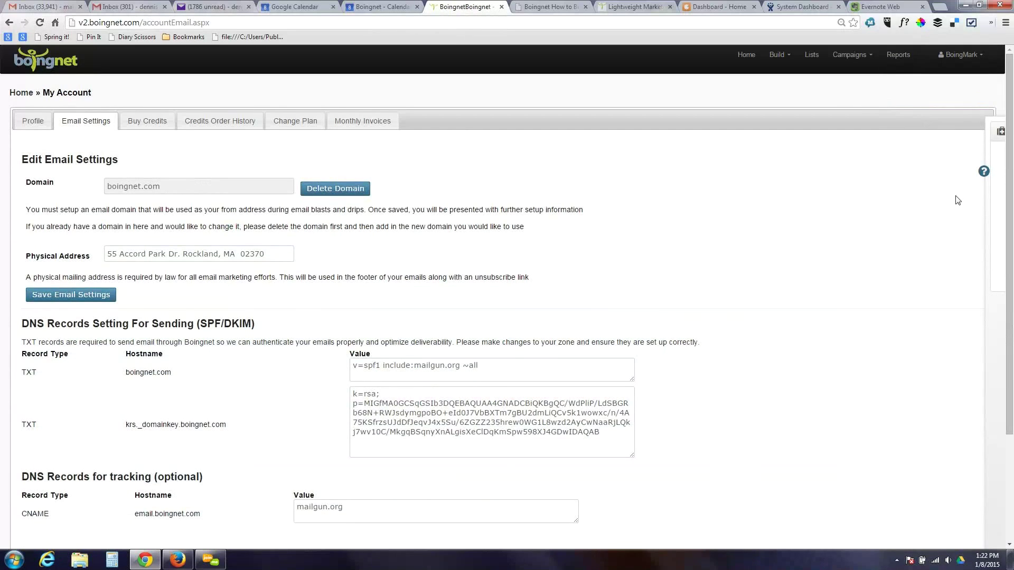
{"action": "left_click_drag", "start_coordinate": [1010, 174], "coordinate": [1012, 225]}
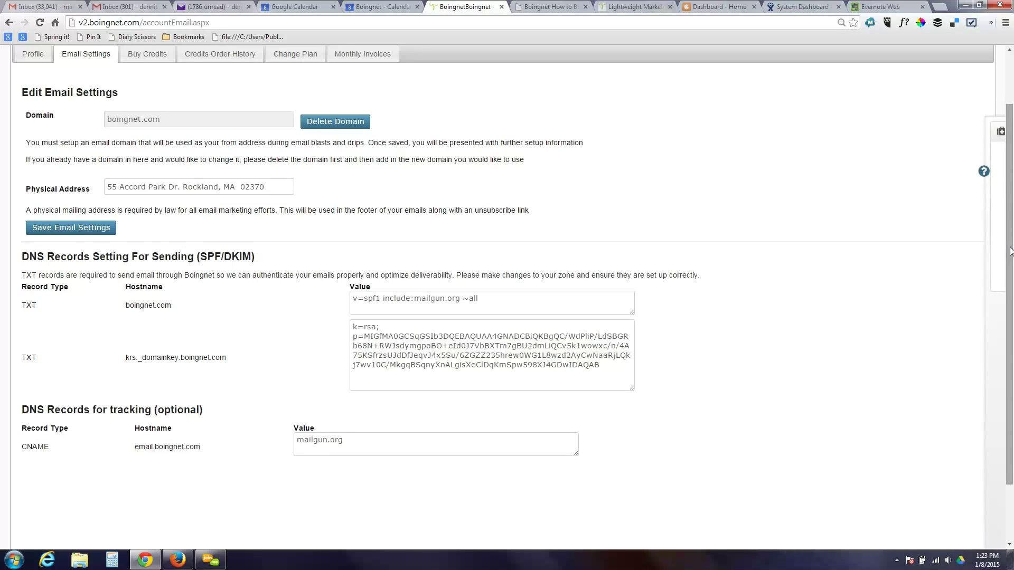
{"action": "scroll", "coordinate": [1010, 252], "scroll_direction": "up", "scroll_amount": 2}
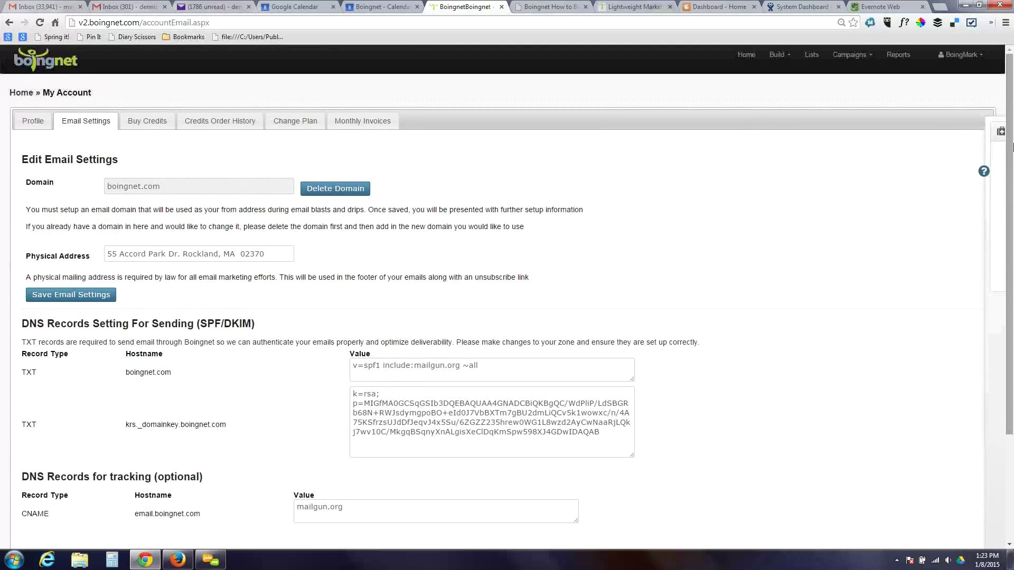
{"action": "left_click", "coordinate": [846, 59]}
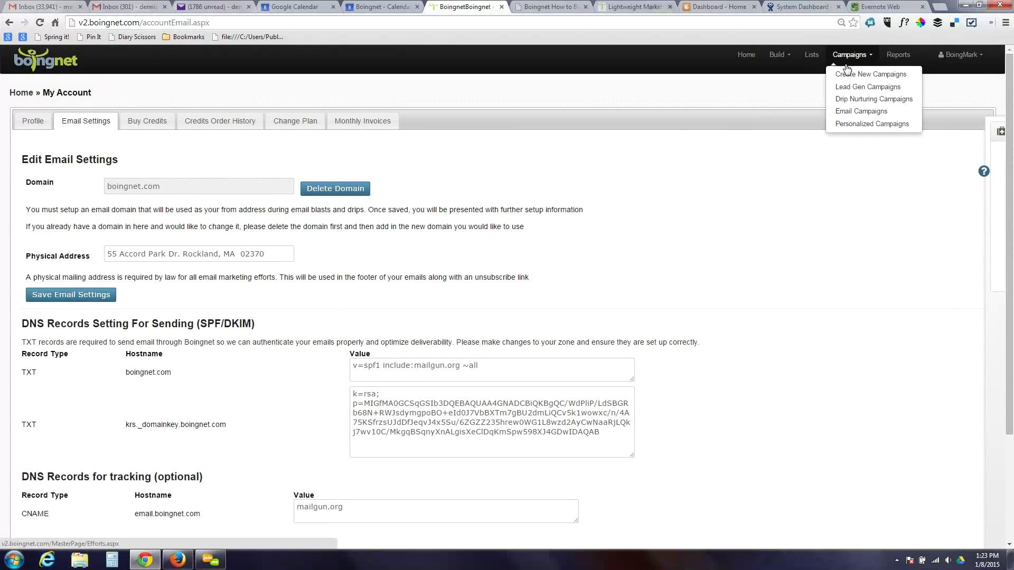
{"action": "left_click", "coordinate": [849, 111]}
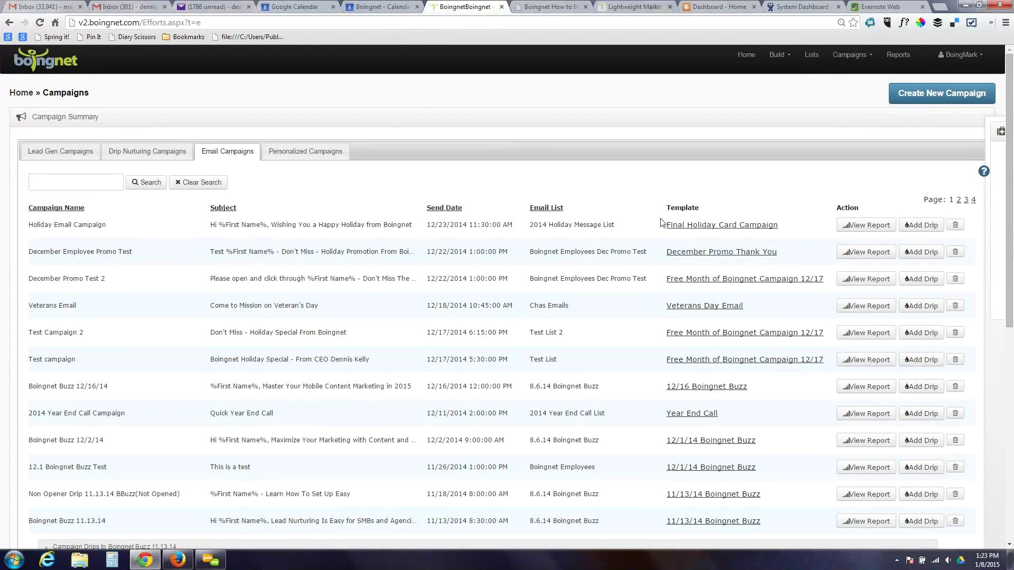
{"action": "left_click", "coordinate": [864, 228]}
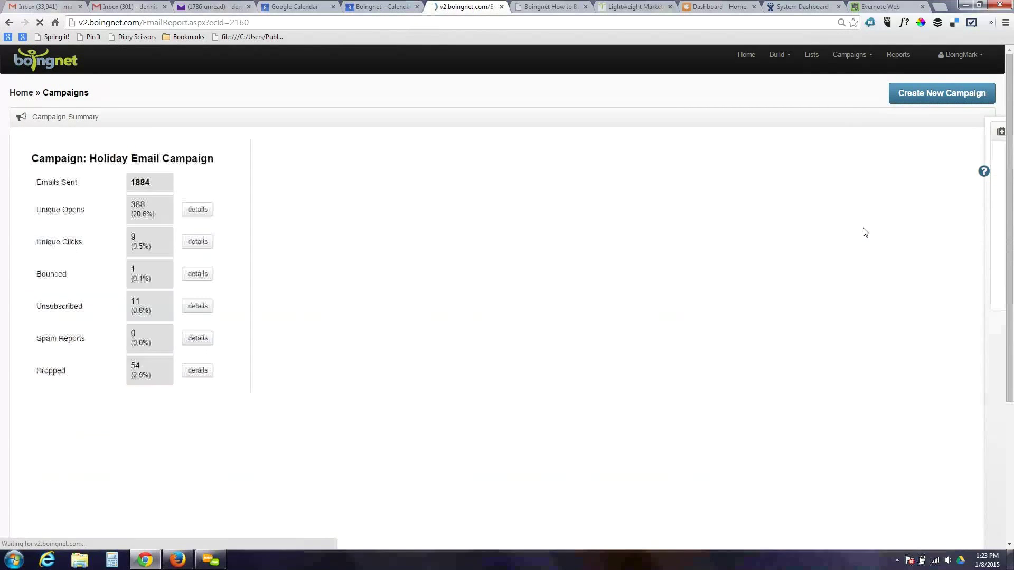
{"action": "left_click", "coordinate": [206, 212]}
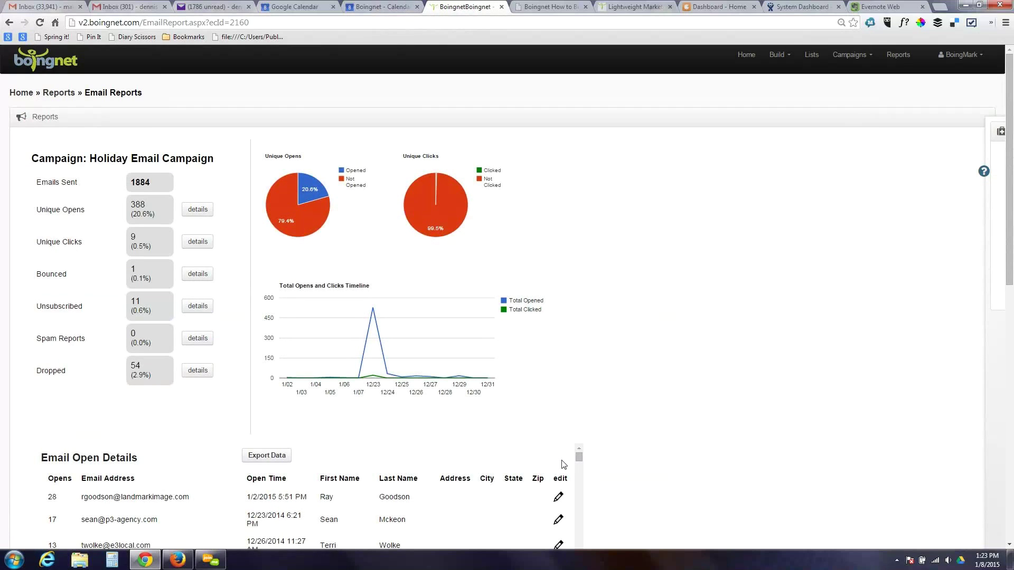
{"action": "left_click", "coordinate": [199, 251]}
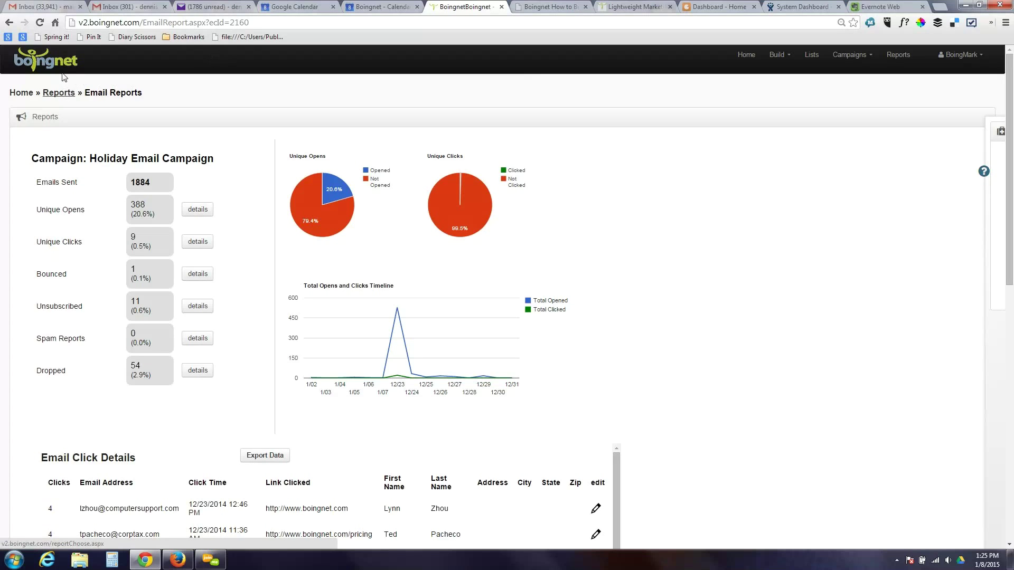
{"action": "left_click", "coordinate": [10, 23]}
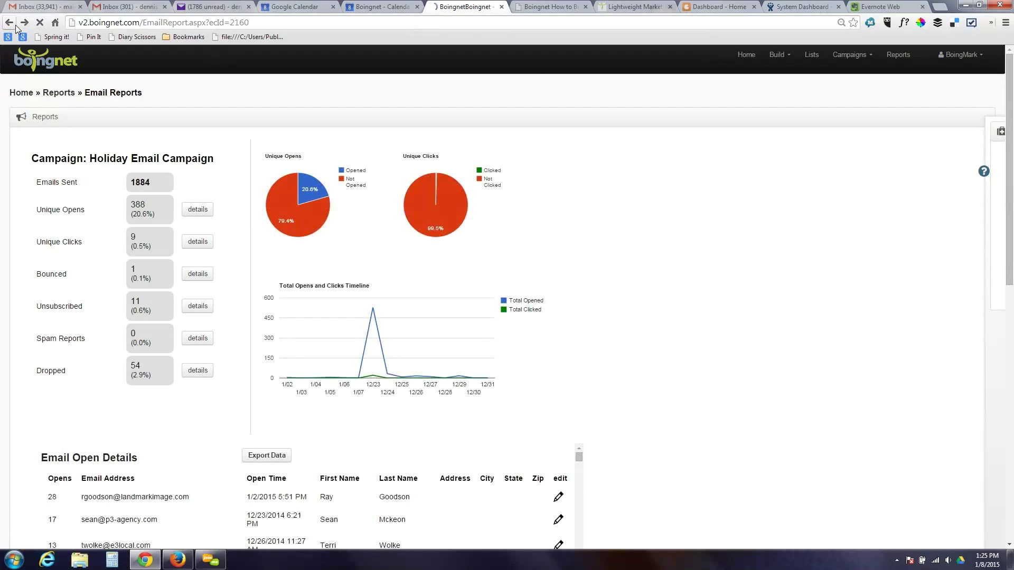
- Return to the Email Campaigns list and add a drip to Holiday Email Campaign
{"action": "left_click", "coordinate": [15, 26]}
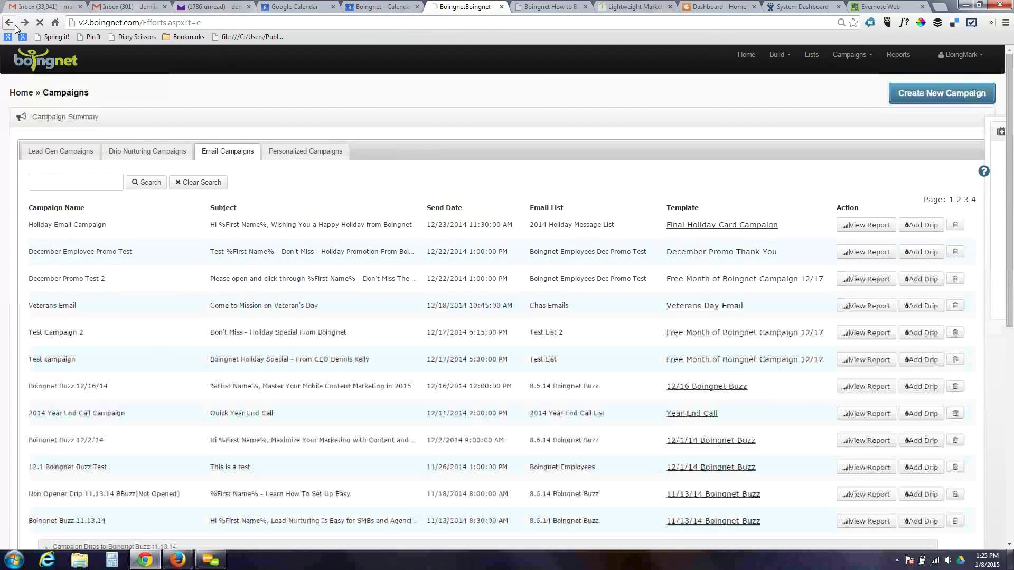
{"action": "left_click", "coordinate": [924, 226]}
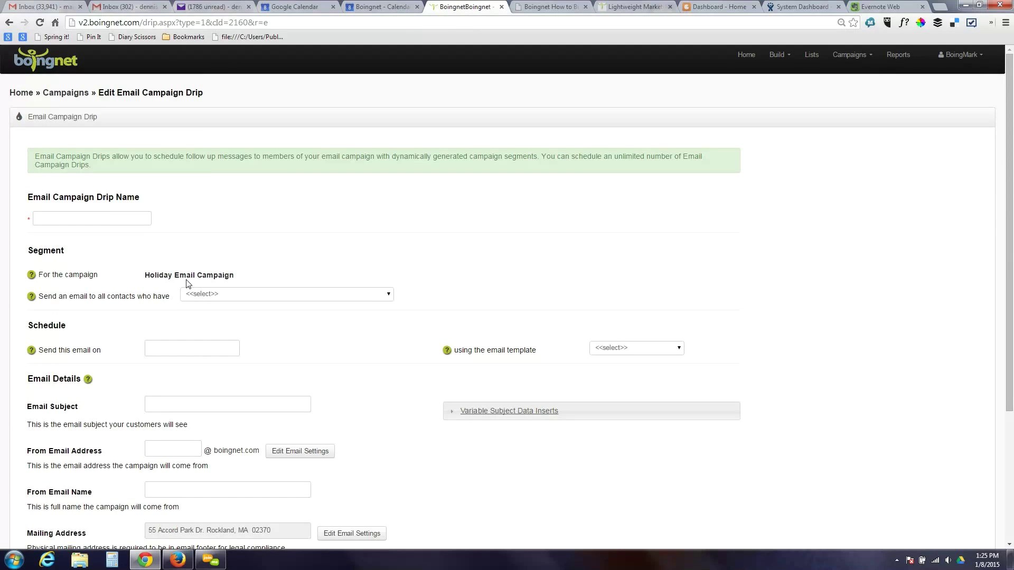
- Target 'Not opened this email' contacts, send Jan 9 2015 at 12:00 pm using Final Holiday Card Campaign
{"action": "left_click", "coordinate": [231, 297]}
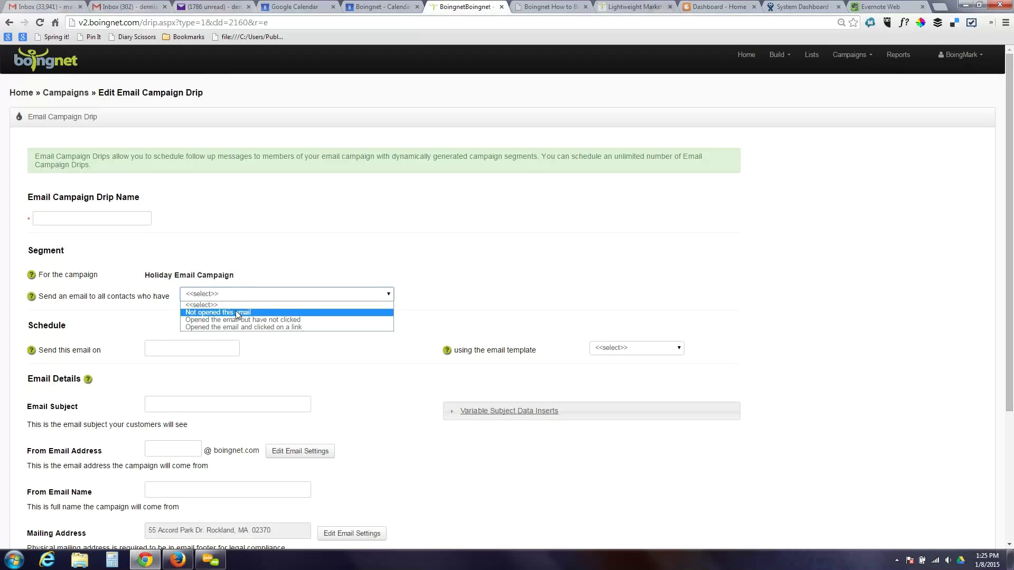
{"action": "left_click", "coordinate": [238, 313]}
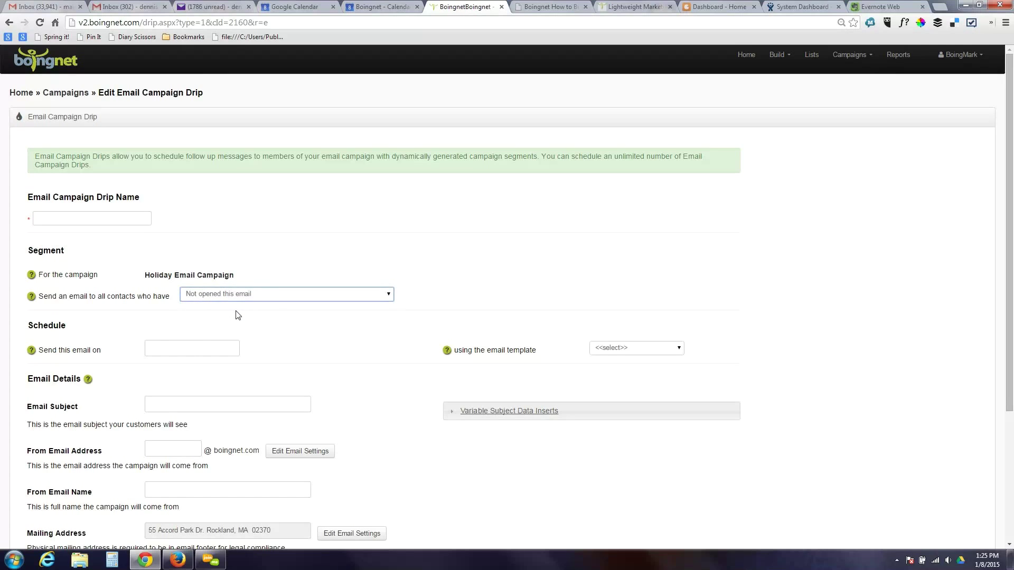
{"action": "left_click", "coordinate": [184, 347]}
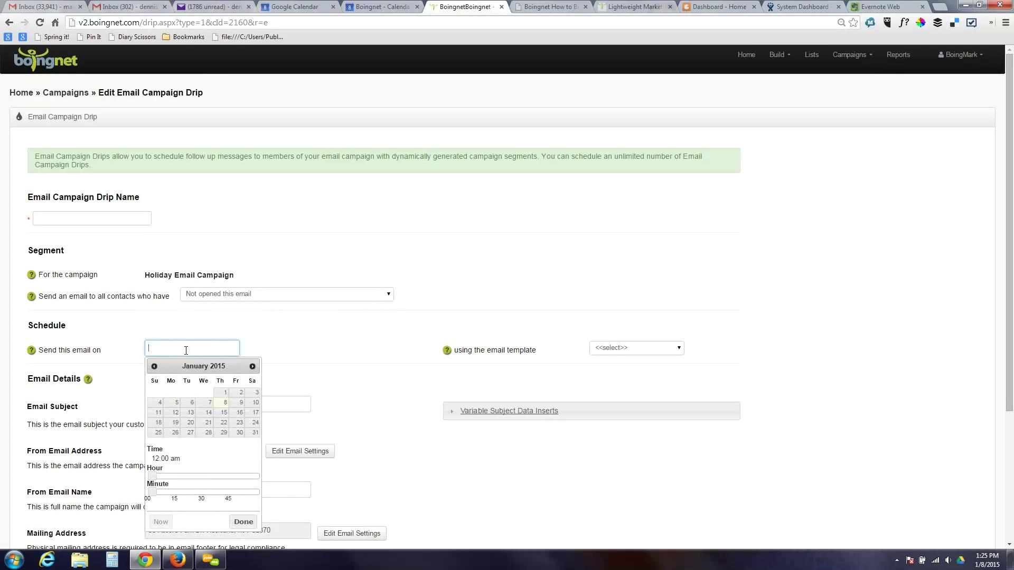
{"action": "left_click", "coordinate": [240, 403]}
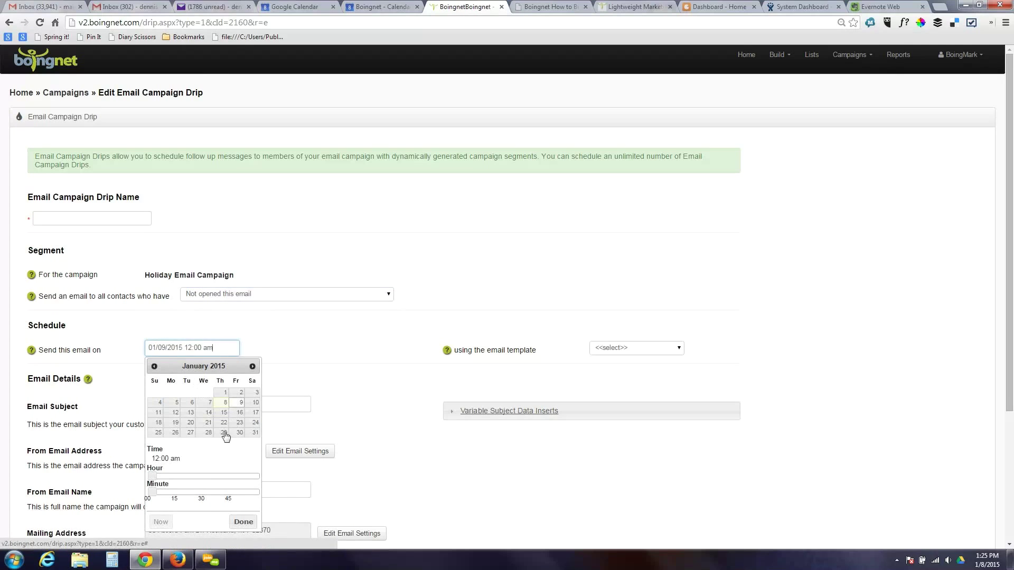
{"action": "left_click", "coordinate": [209, 477]}
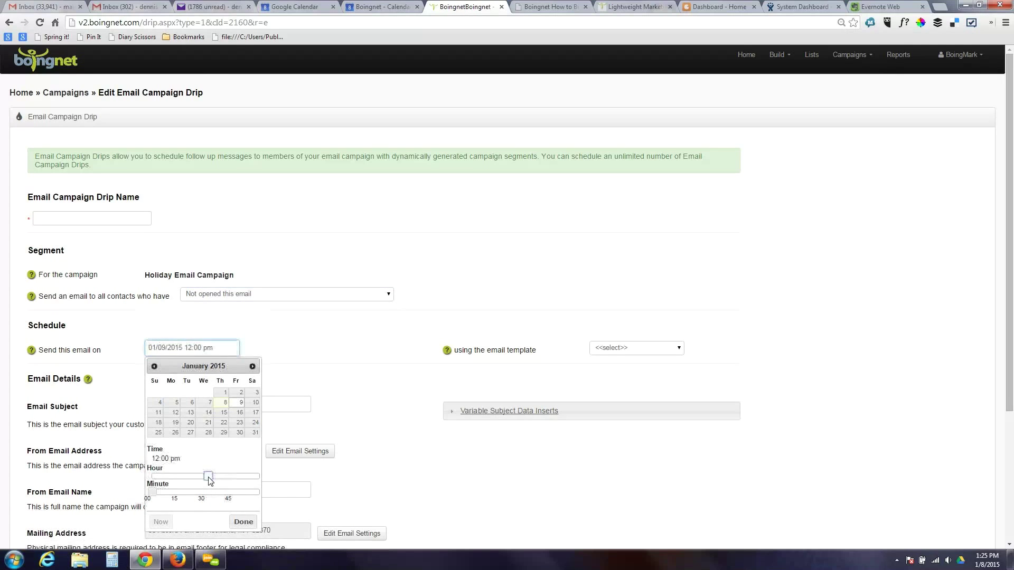
{"action": "left_click", "coordinate": [243, 522]}
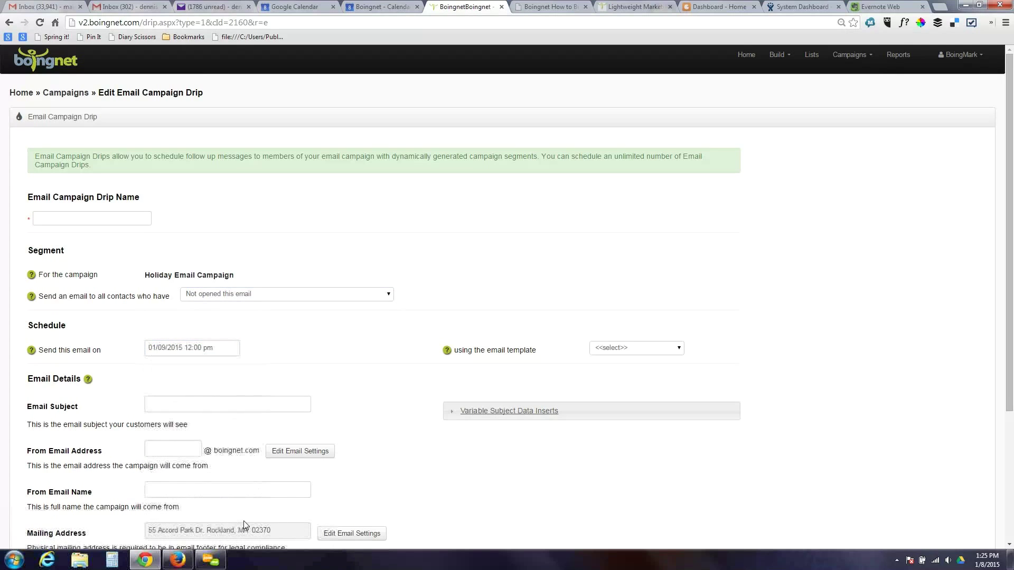
{"action": "left_click", "coordinate": [660, 349]}
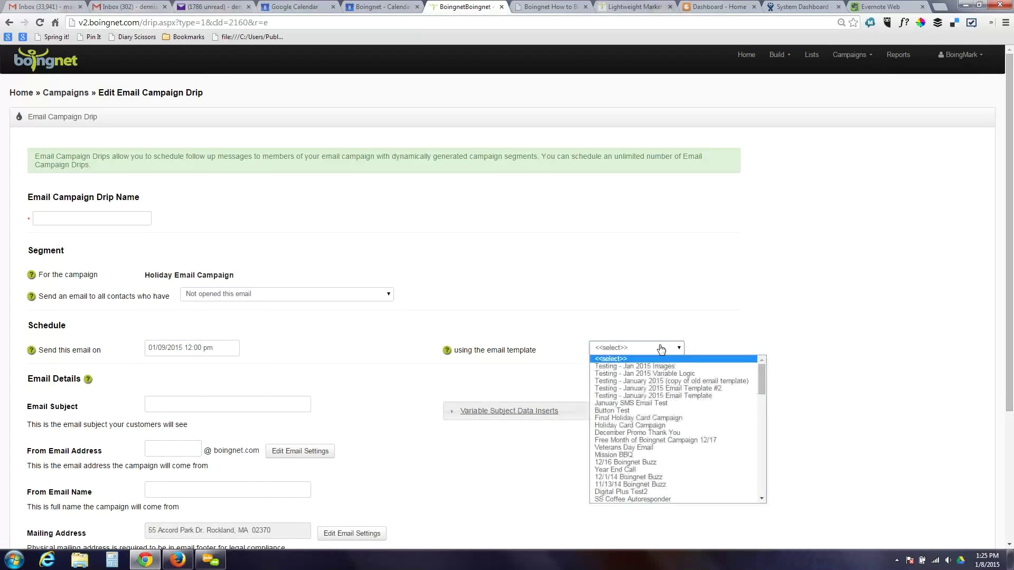
{"action": "left_click", "coordinate": [651, 419]}
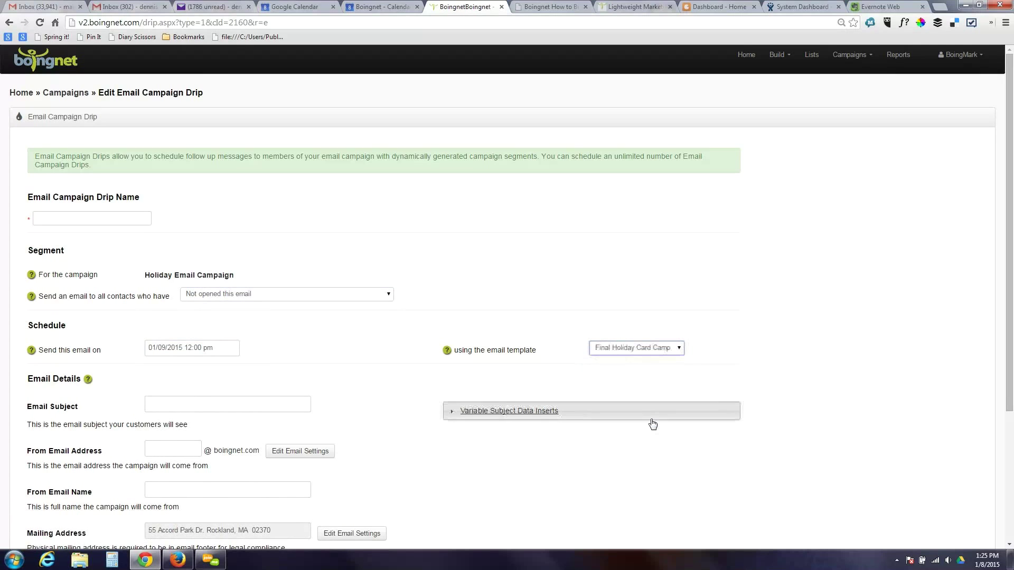
- Make the subject '%First Name% %Last Name% %Variable Data 1%' using the variable subject inserts
{"action": "left_click", "coordinate": [181, 400]}
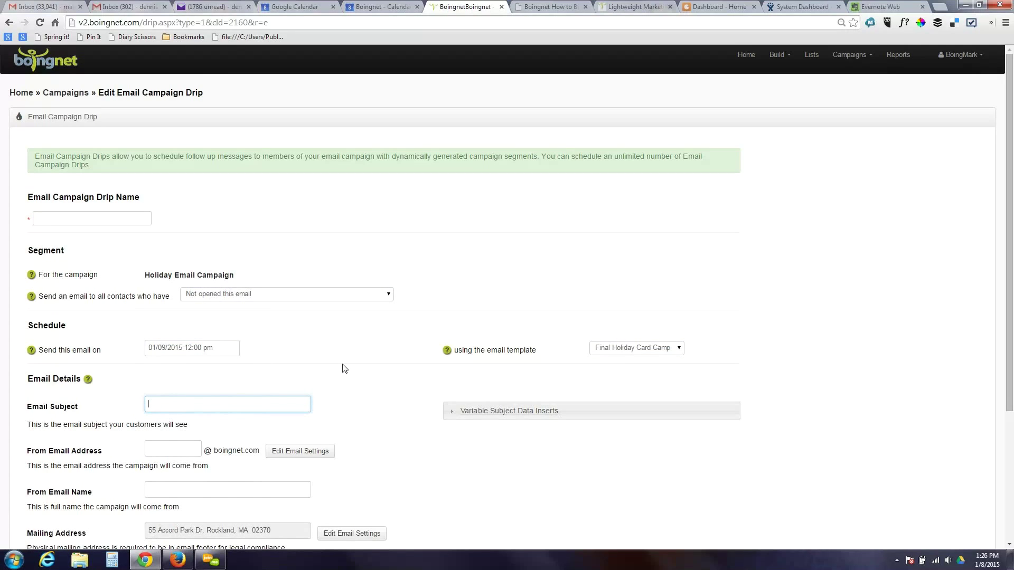
{"action": "left_click", "coordinate": [496, 413]}
{"action": "left_click", "coordinate": [467, 425]}
{"action": "scroll", "coordinate": [468, 426], "scroll_direction": "down", "scroll_amount": 6}
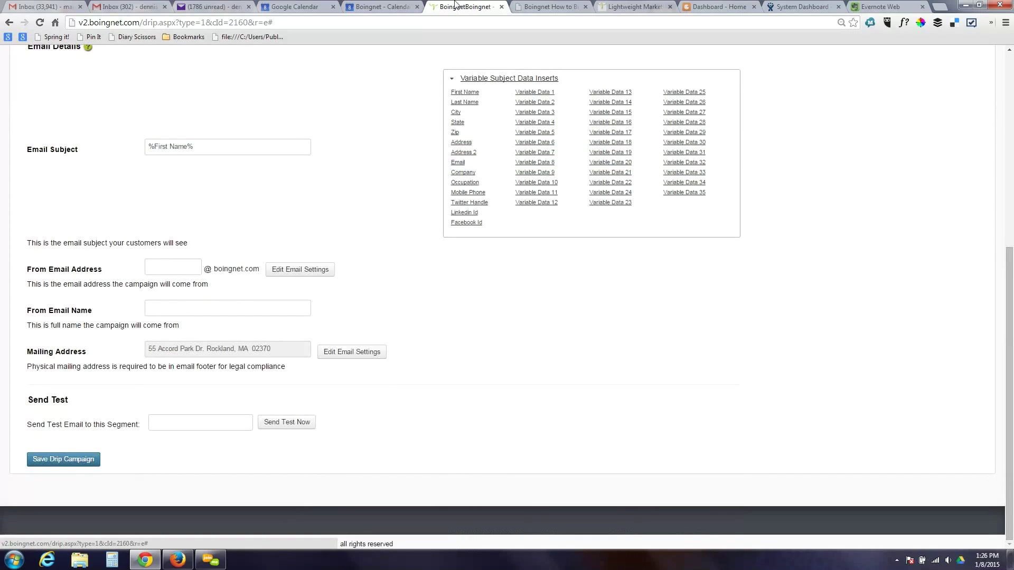
{"action": "left_click", "coordinate": [466, 103]}
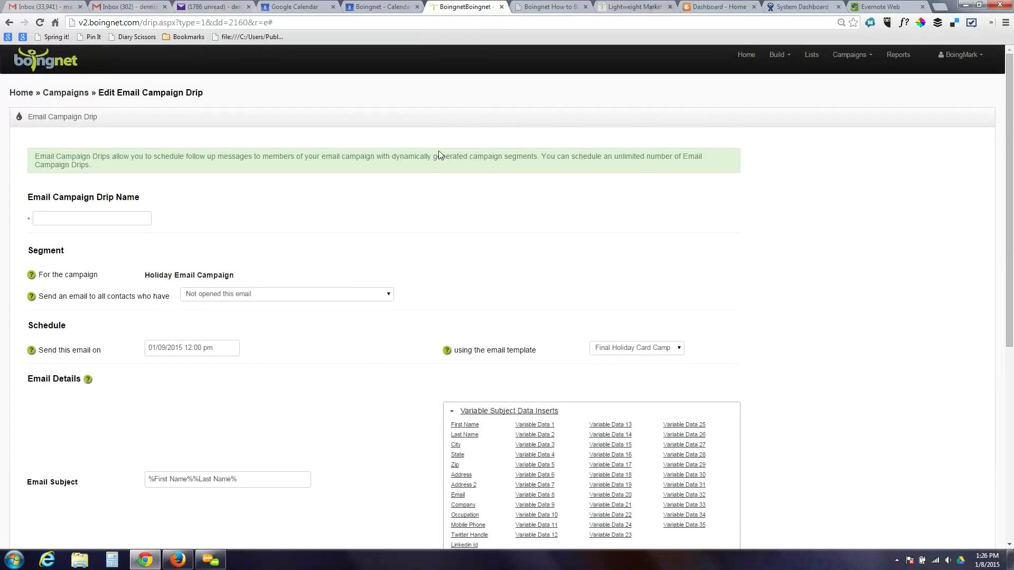
{"action": "left_click", "coordinate": [193, 479]}
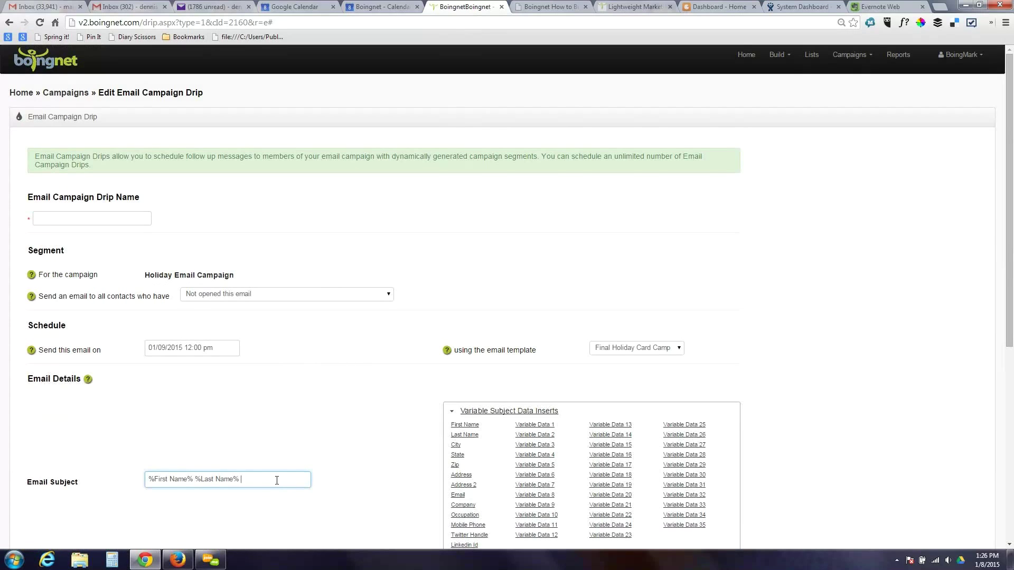
{"action": "left_click", "coordinate": [531, 428]}
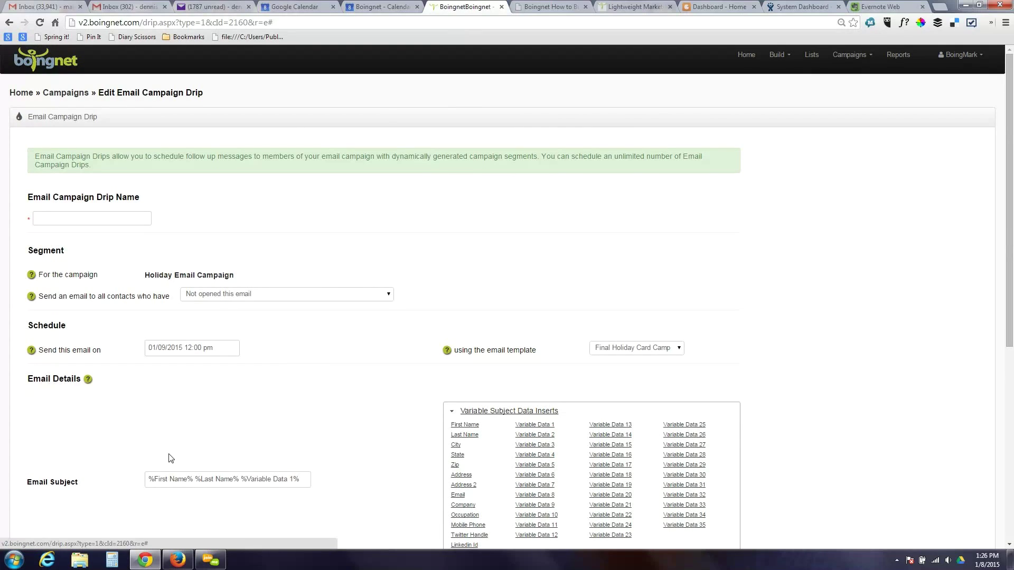
{"action": "left_click", "coordinate": [384, 296]}
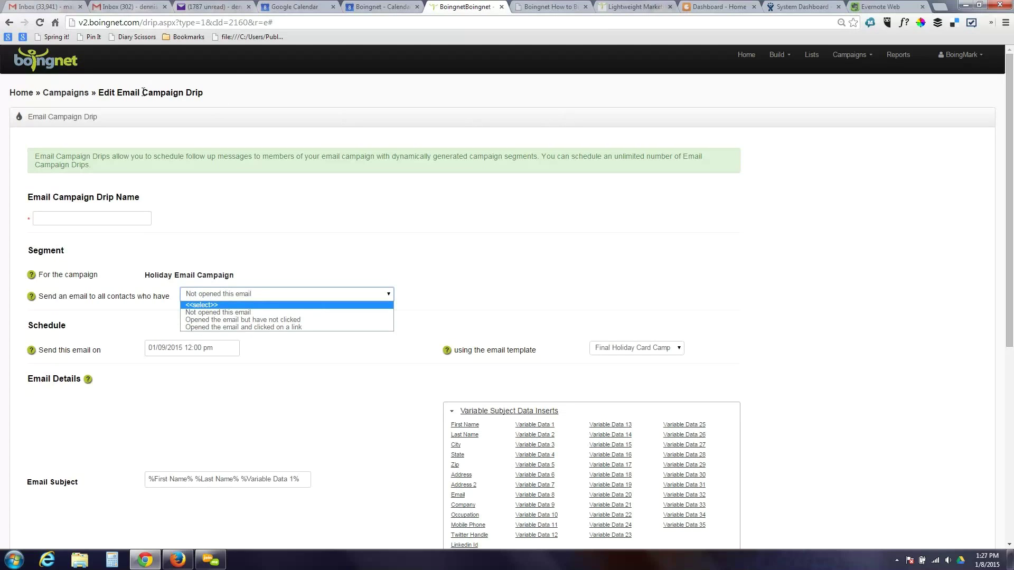
- Go to Campaigns > Personalized Campaigns, open a campaign's edit page, then return to the list
{"action": "left_click", "coordinate": [851, 55]}
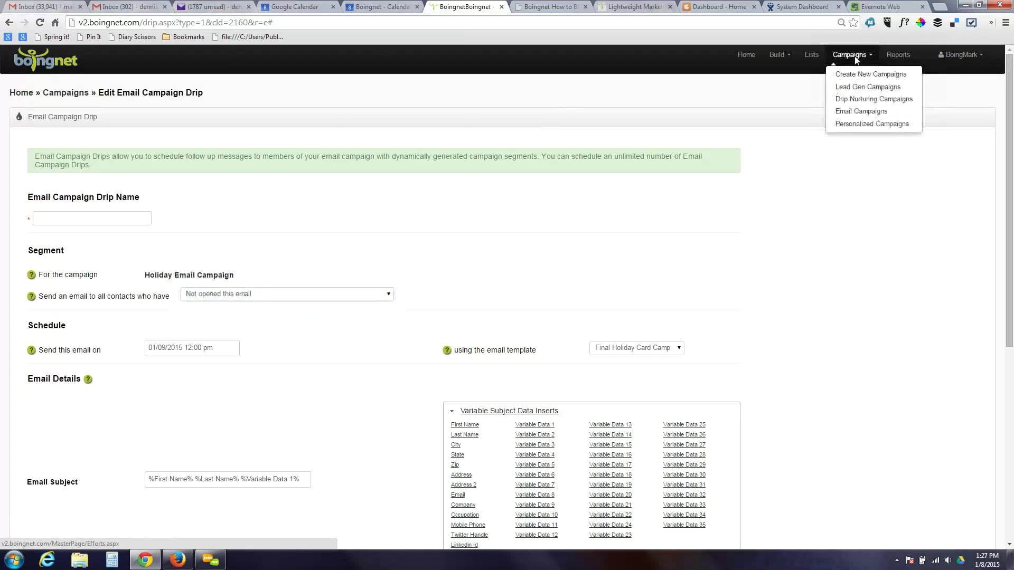
{"action": "left_click", "coordinate": [864, 126]}
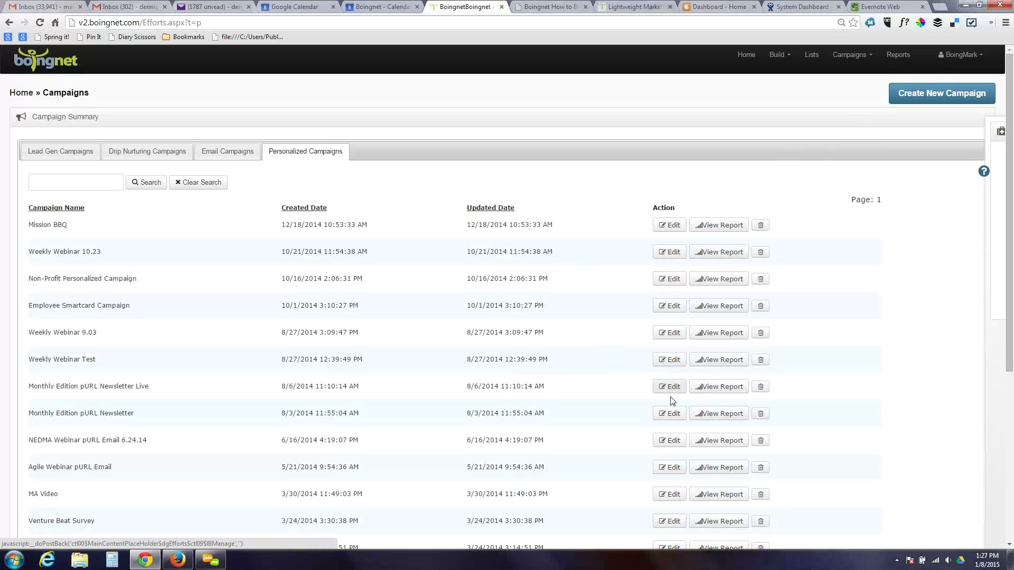
{"action": "left_click", "coordinate": [670, 417]}
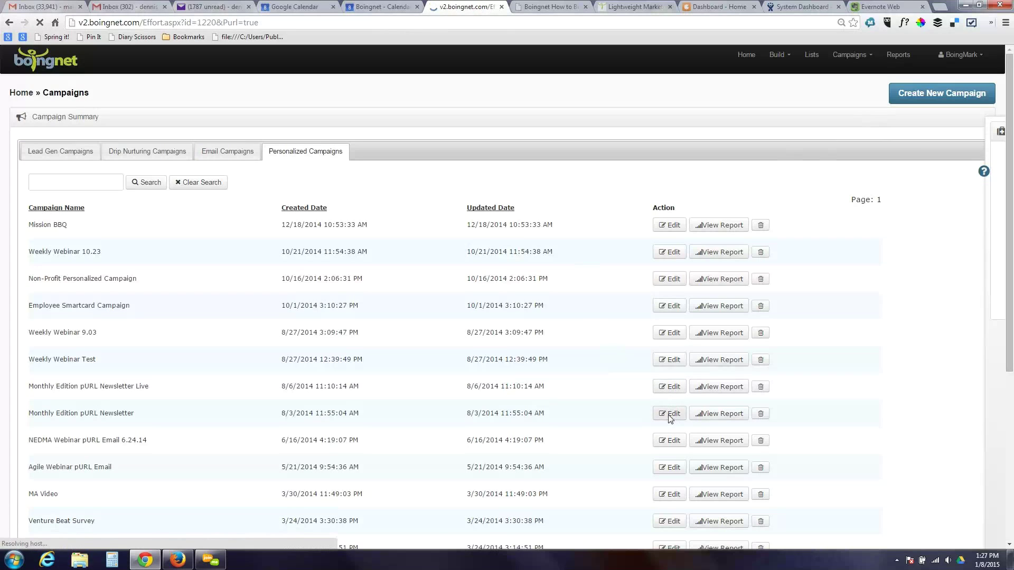
{"action": "left_click", "coordinate": [9, 22]}
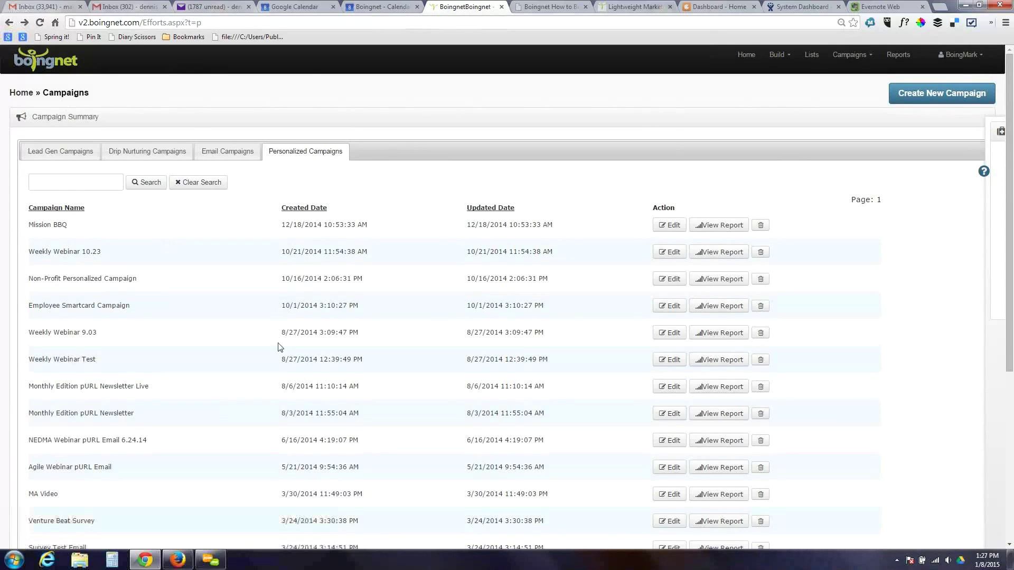
- Open the Edit Campaign page for the NEDMA Webinar pURL Email 6.24.14 campaign
{"action": "left_click", "coordinate": [663, 446]}
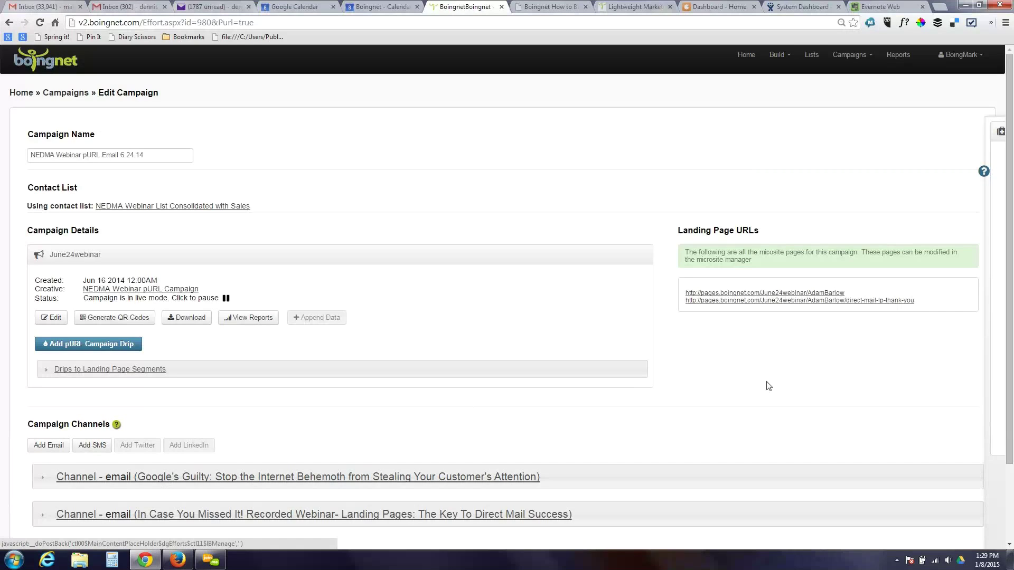
{"action": "left_click", "coordinate": [779, 294]}
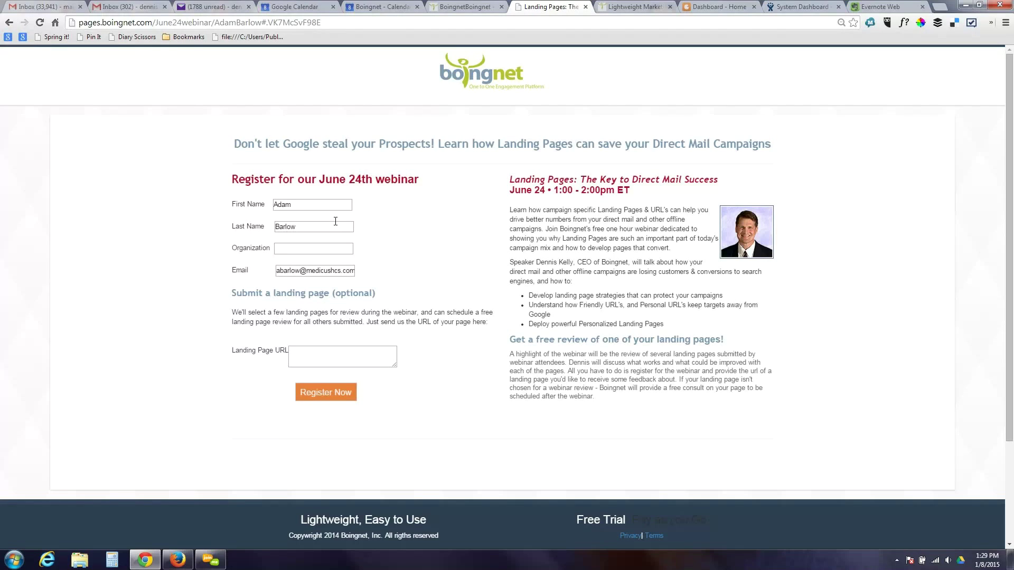
{"action": "left_click", "coordinate": [448, 7]}
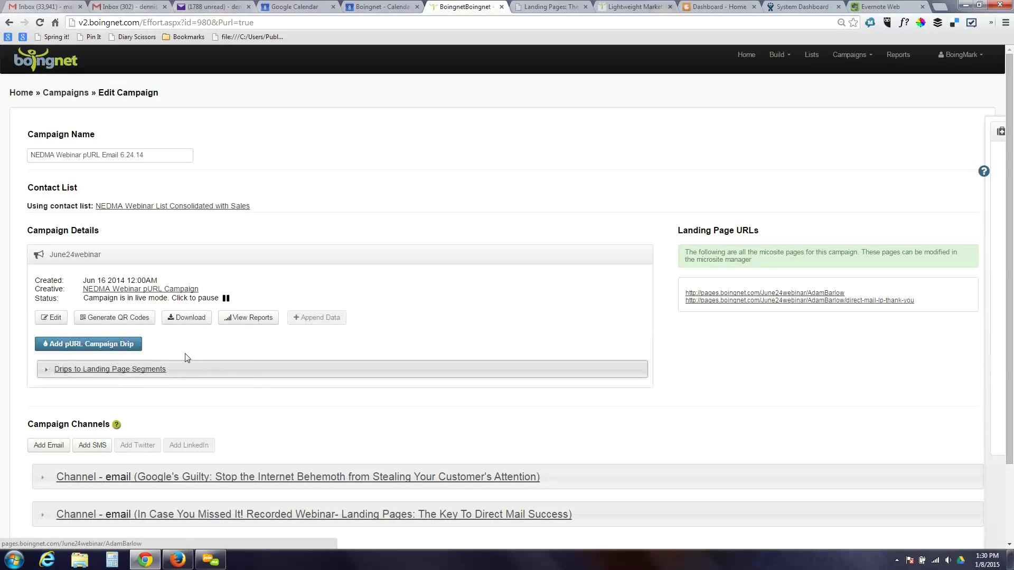
- Expand Drips to Landing Page Segments to show the campaign's three landing-page drips
{"action": "left_click", "coordinate": [149, 371]}
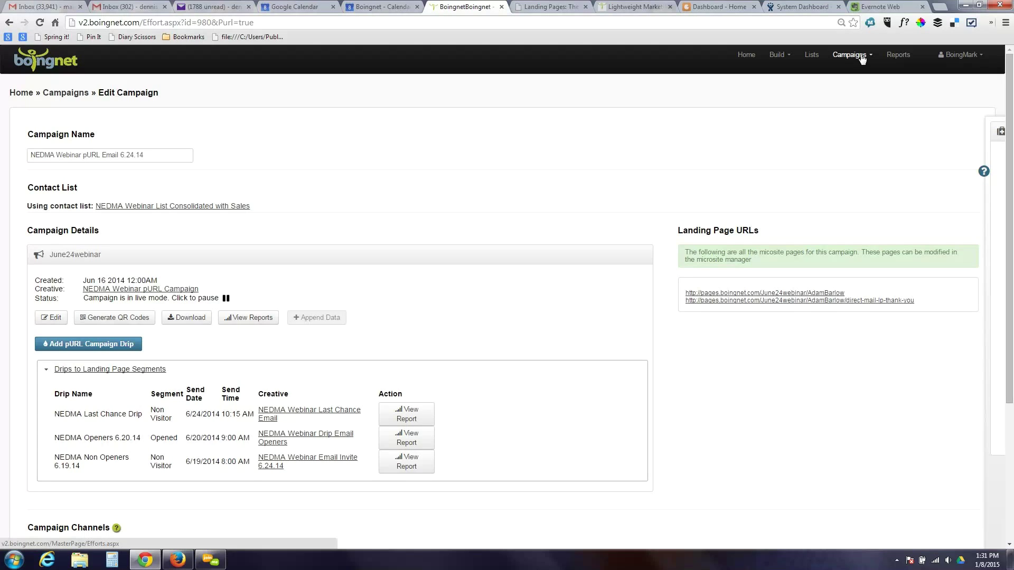
{"action": "left_click", "coordinate": [787, 56]}
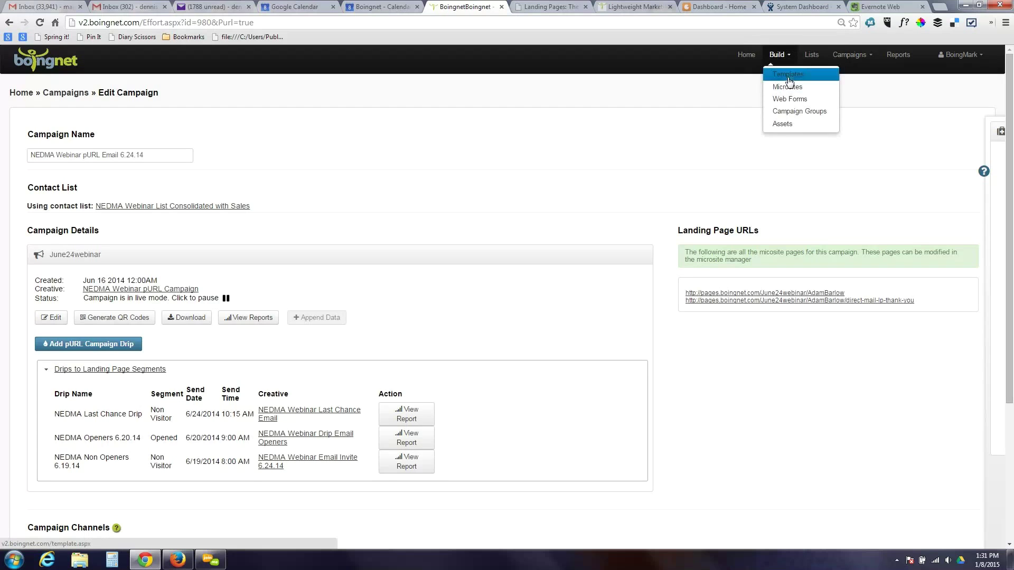
{"action": "left_click", "coordinate": [788, 77]}
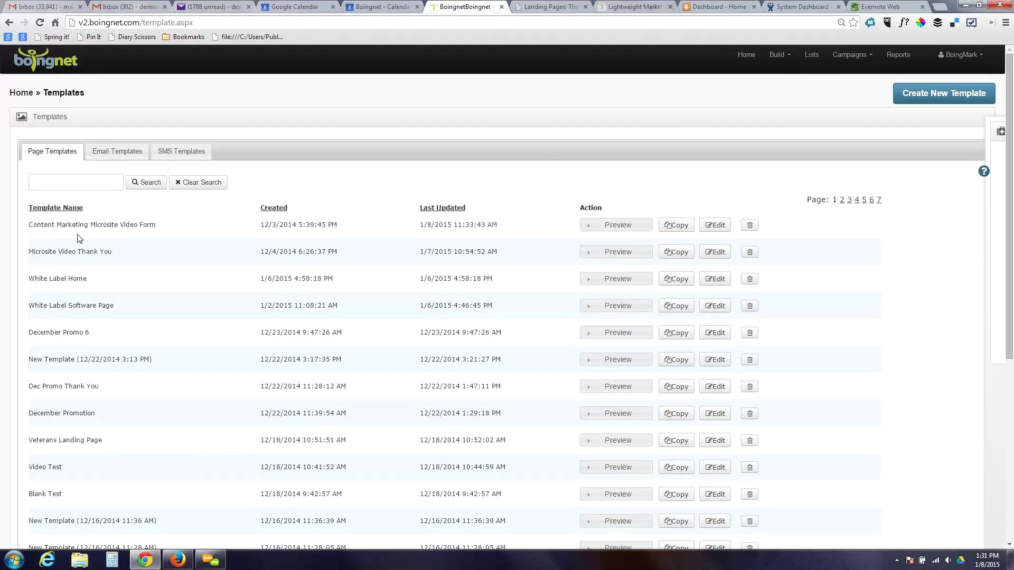
{"action": "left_click", "coordinate": [107, 152]}
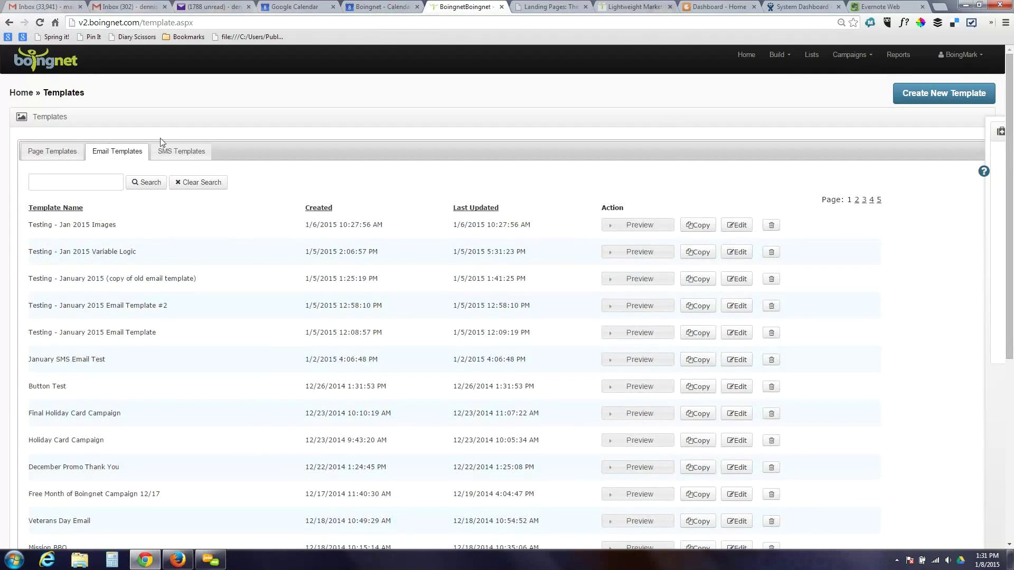
{"action": "left_click", "coordinate": [35, 154]}
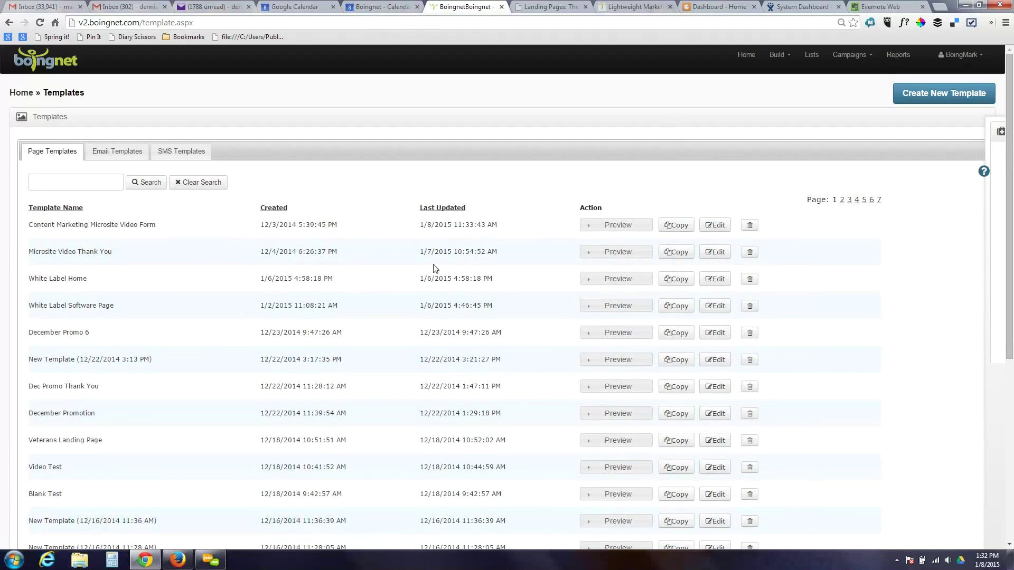
- Preview the Content Marketing Microsite Video Form template at desktop, phone and tablet sizes, then start a Template Builder template
{"action": "left_click", "coordinate": [600, 225]}
{"action": "left_click", "coordinate": [609, 238]}
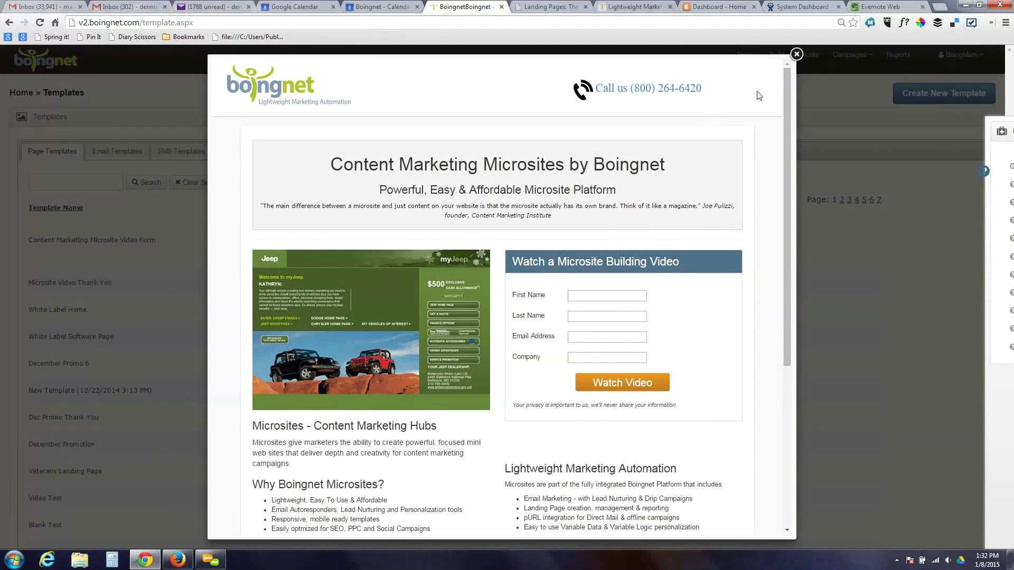
{"action": "left_click", "coordinate": [797, 55]}
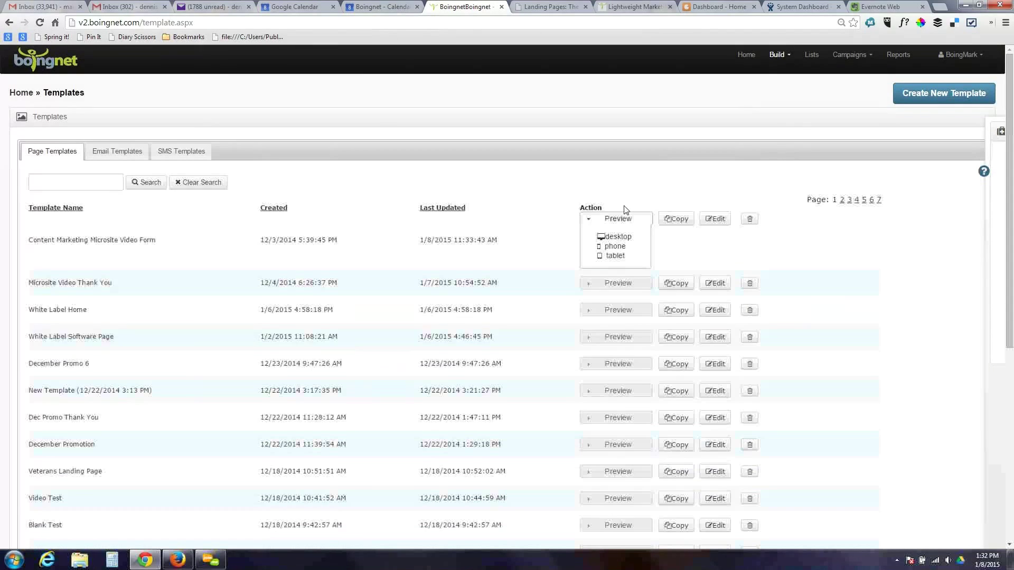
{"action": "left_click", "coordinate": [613, 246]}
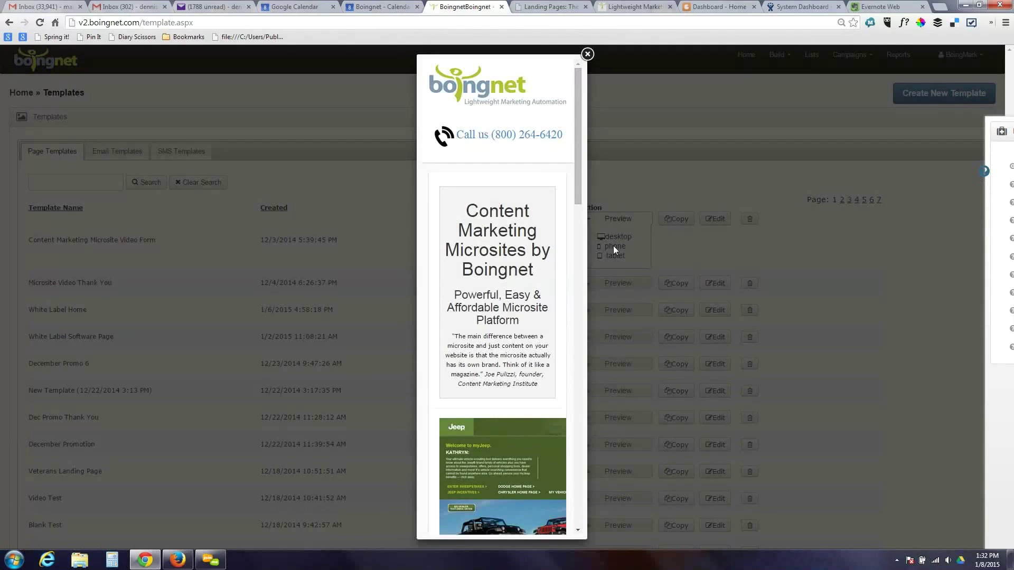
{"action": "left_click", "coordinate": [587, 54]}
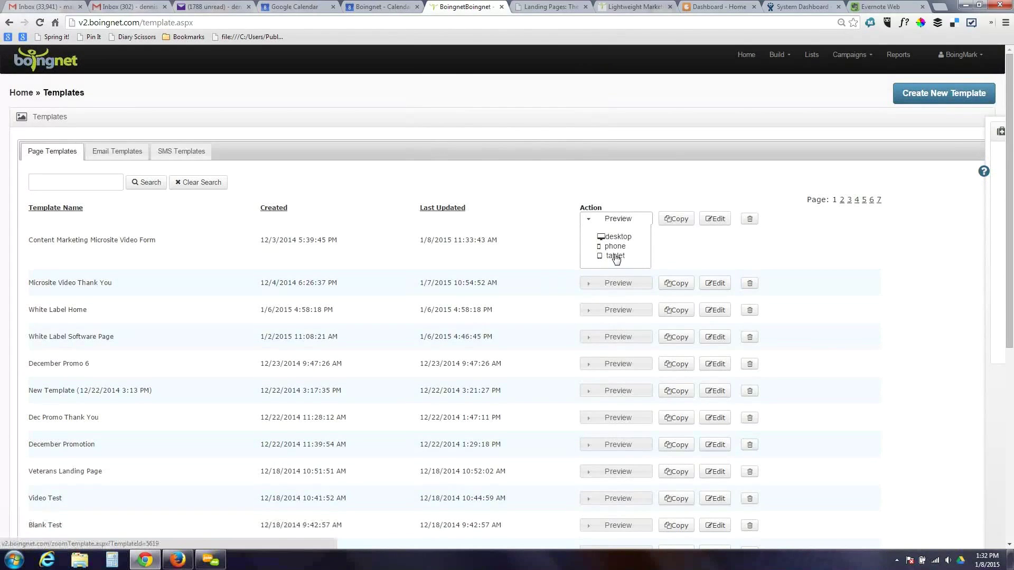
{"action": "left_click", "coordinate": [615, 256]}
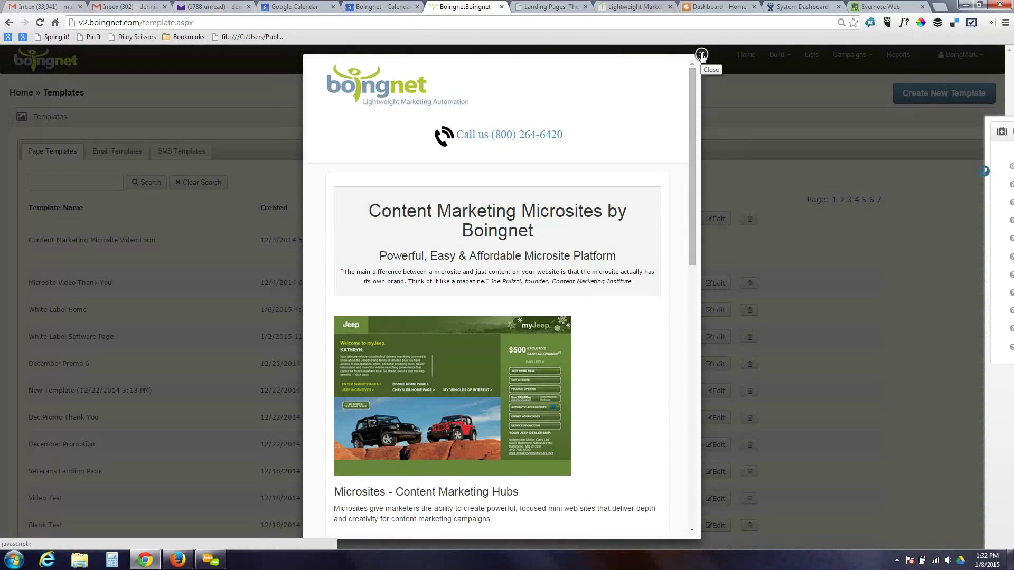
{"action": "left_click", "coordinate": [702, 54]}
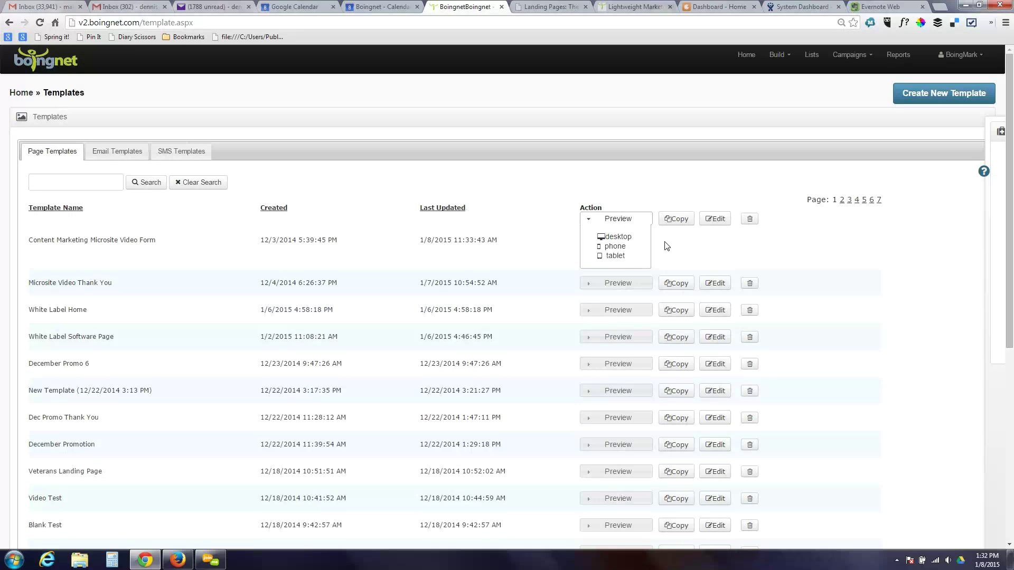
{"action": "left_click", "coordinate": [942, 99]}
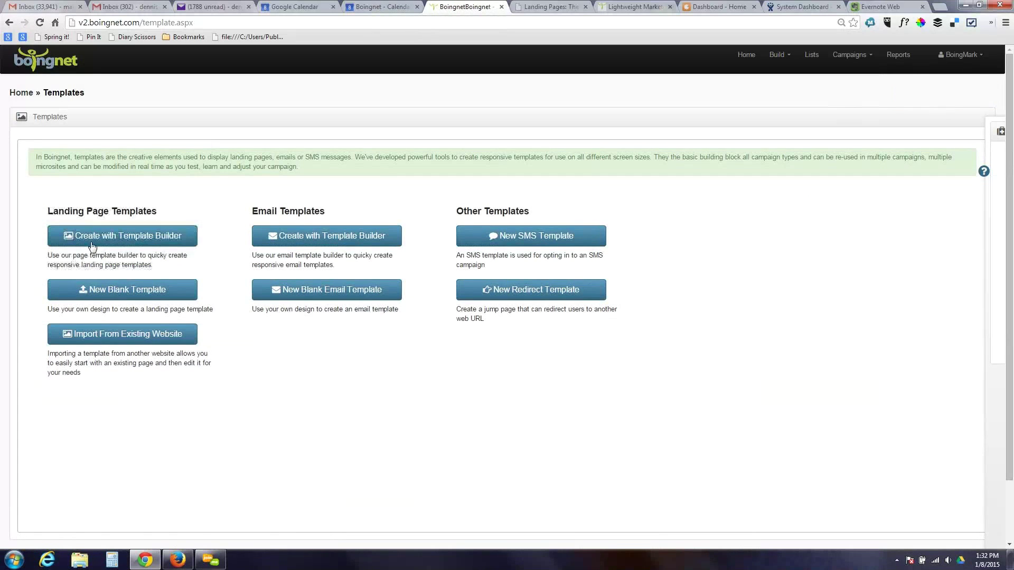
{"action": "left_click", "coordinate": [142, 235]}
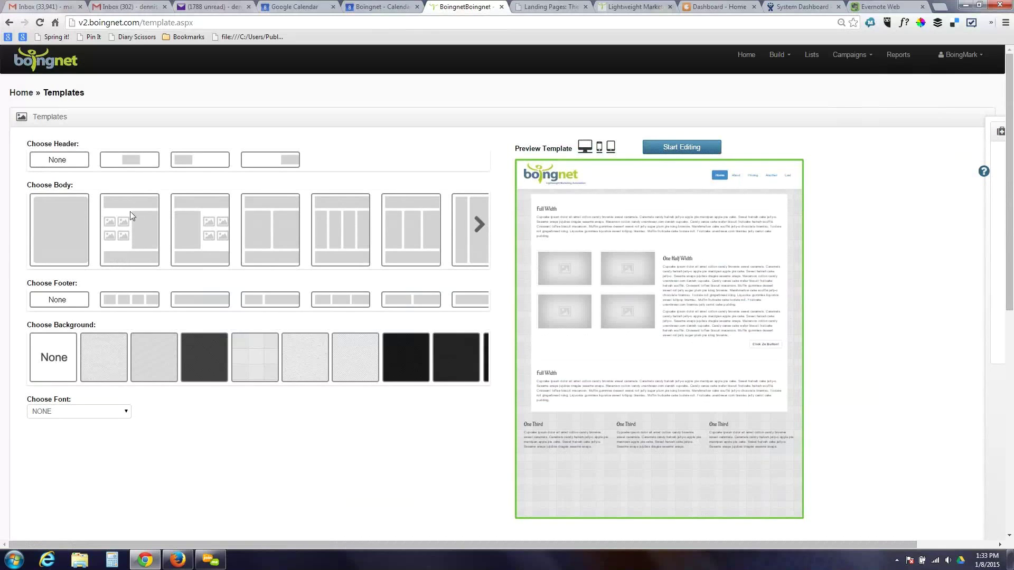
- Choose the second header, fourth body and third footer layouts for the new template
{"action": "left_click", "coordinate": [138, 157]}
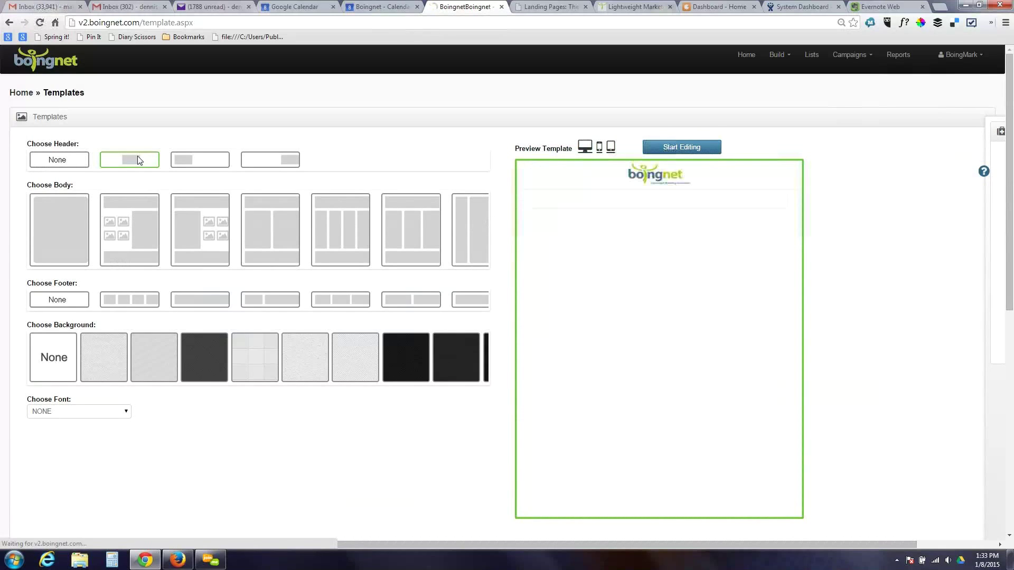
{"action": "left_click", "coordinate": [265, 227]}
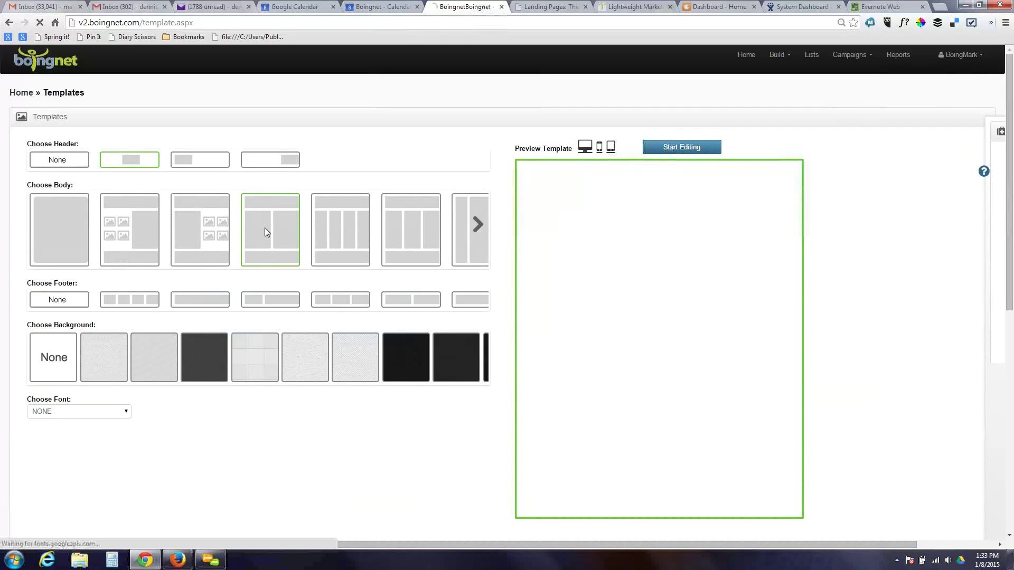
{"action": "left_click", "coordinate": [204, 298]}
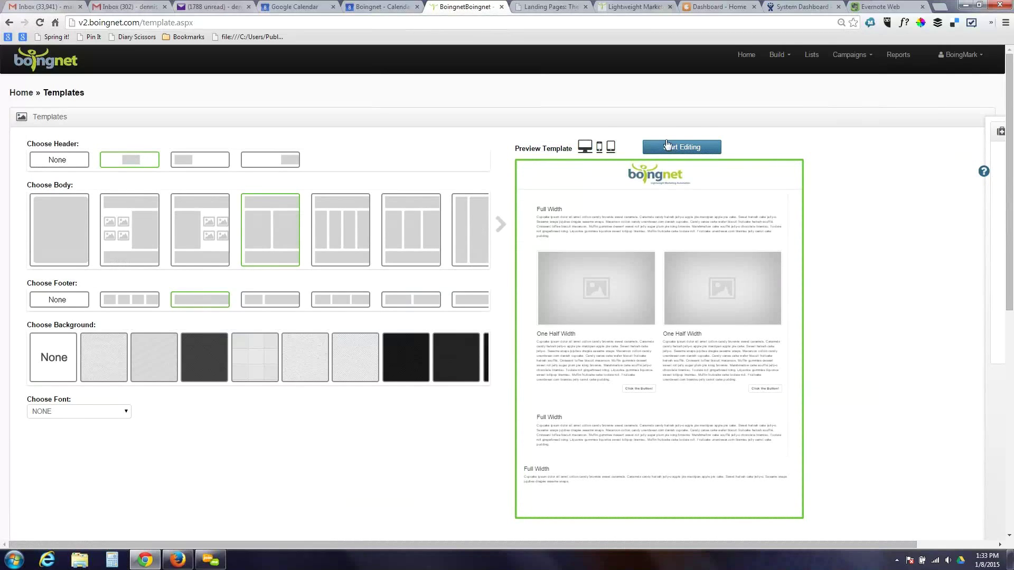
- Replace the header logo with the VB Intel 'Launching May 2014' image from the server
{"action": "left_click", "coordinate": [682, 149]}
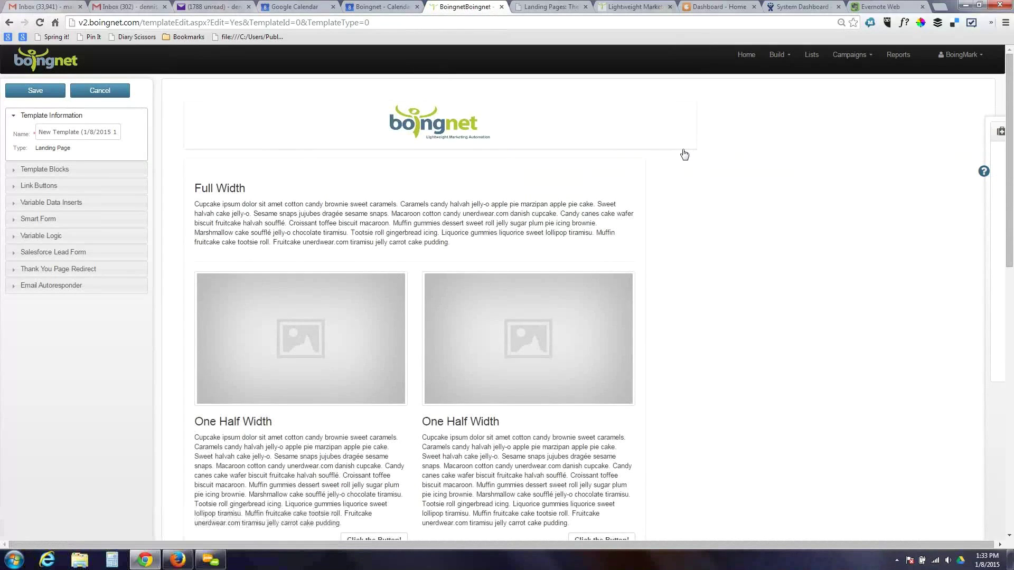
{"action": "left_click", "coordinate": [450, 128]}
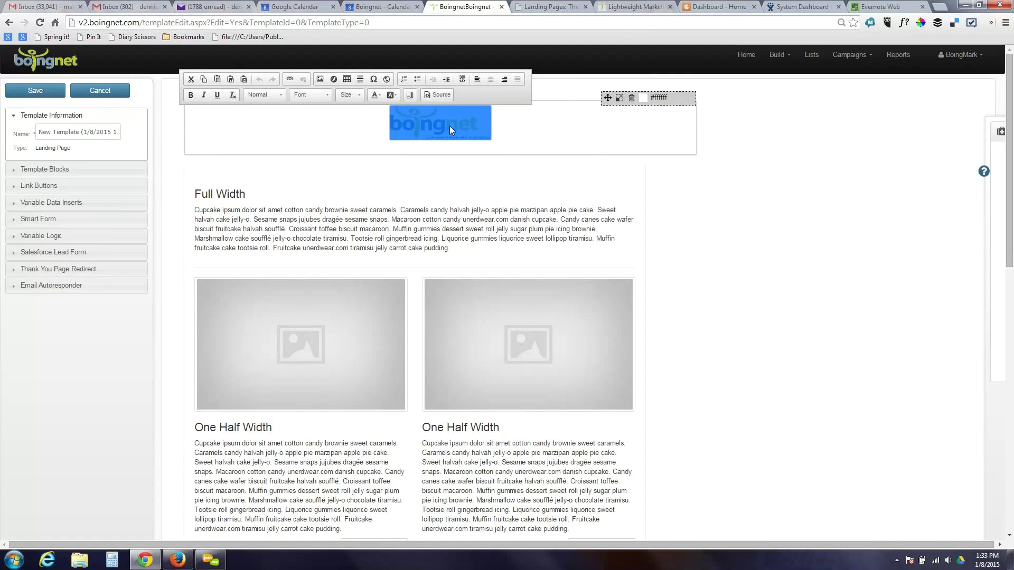
{"action": "left_click", "coordinate": [319, 80]}
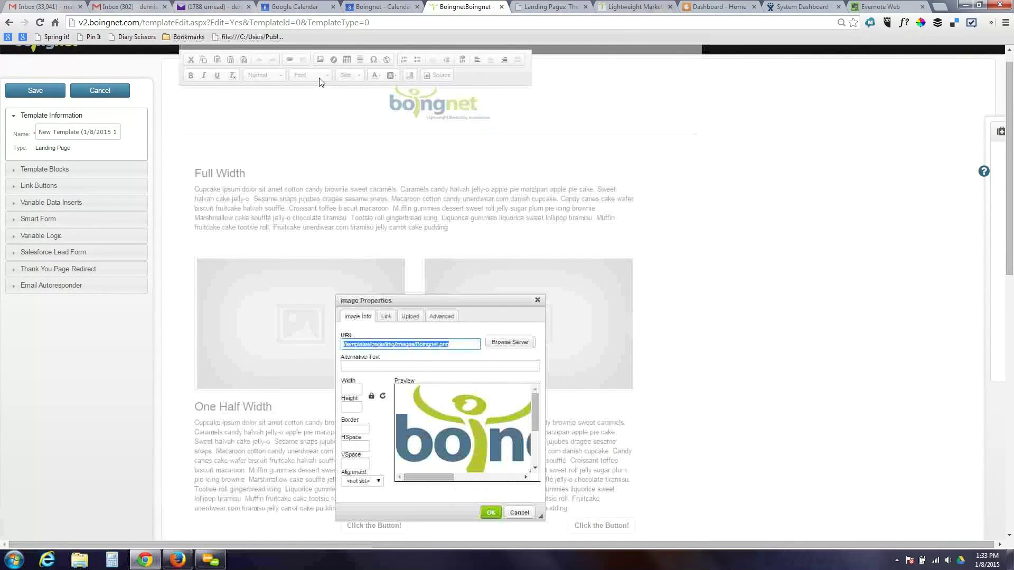
{"action": "left_click_drag", "start_coordinate": [491, 301], "coordinate": [499, 167]}
{"action": "left_click", "coordinate": [518, 210]}
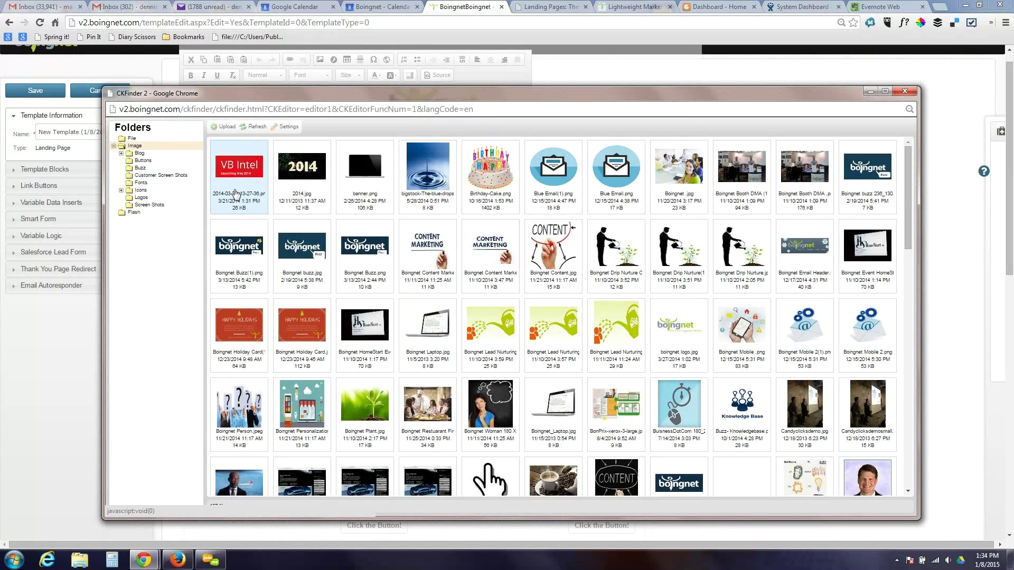
{"action": "left_click", "coordinate": [237, 194]}
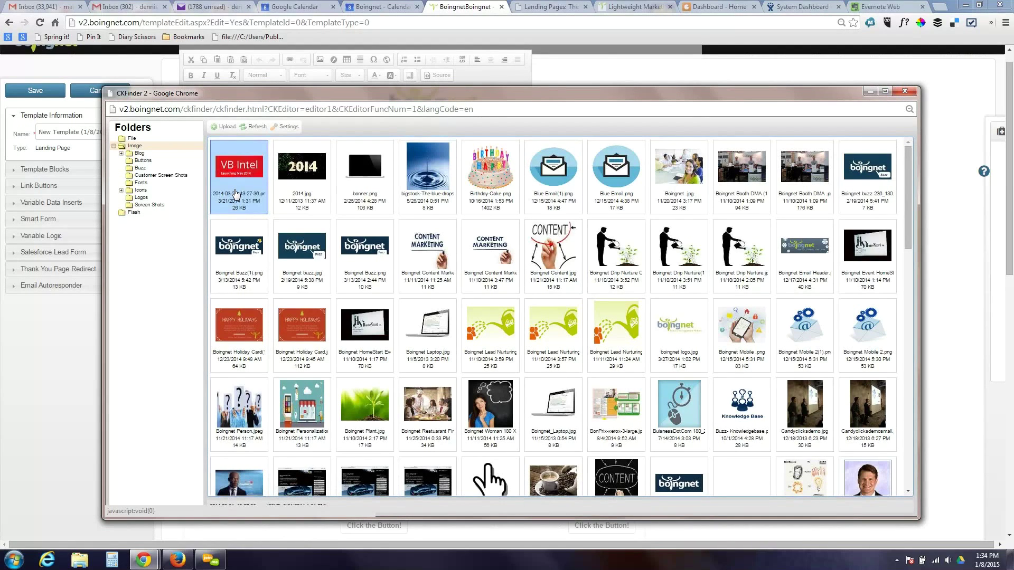
{"action": "double_click", "coordinate": [236, 193]}
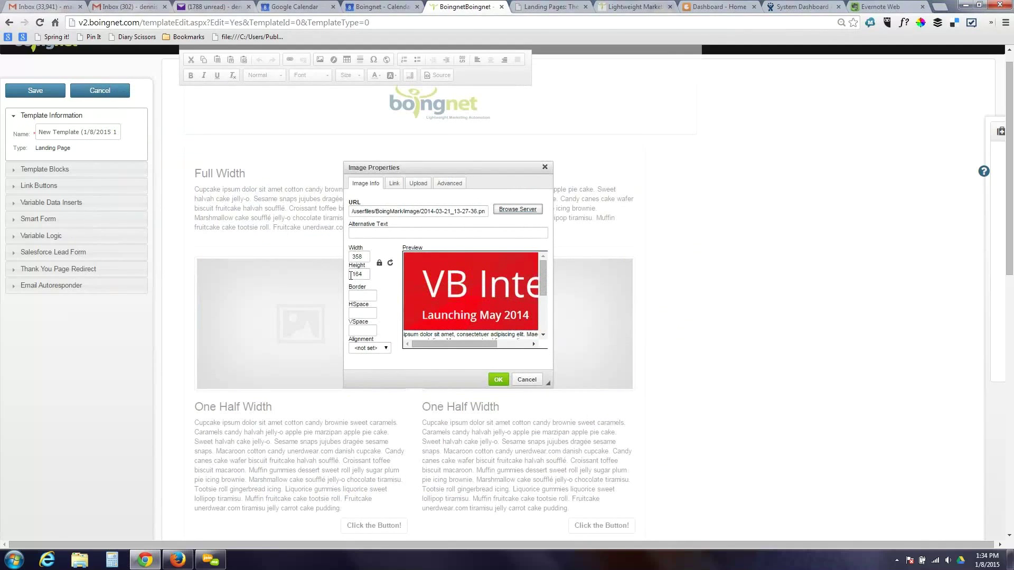
{"action": "left_click", "coordinate": [497, 380]}
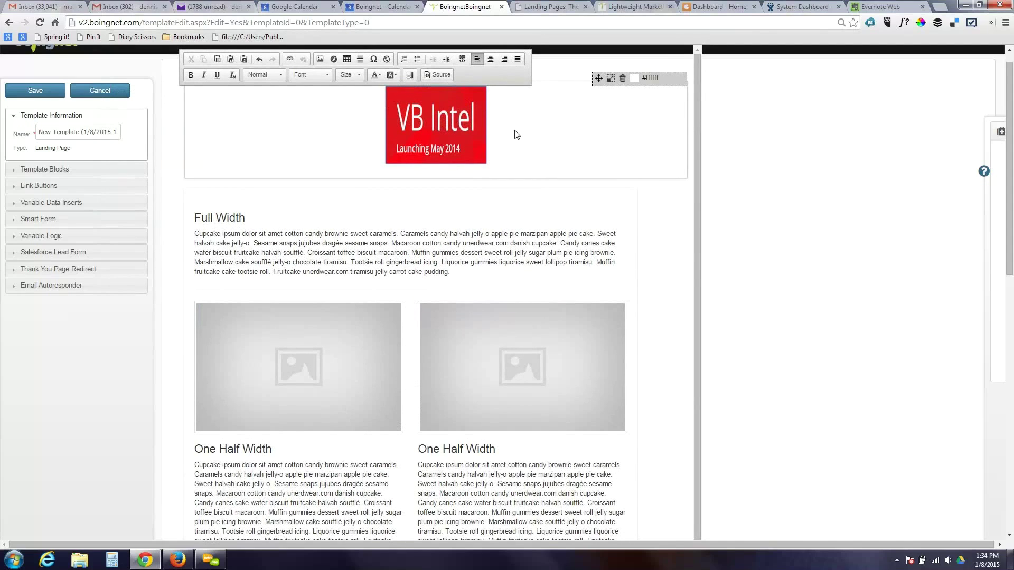
- Change the header block background from #ffffff to pinkish-grey #c9a7a7
{"action": "left_click", "coordinate": [634, 78]}
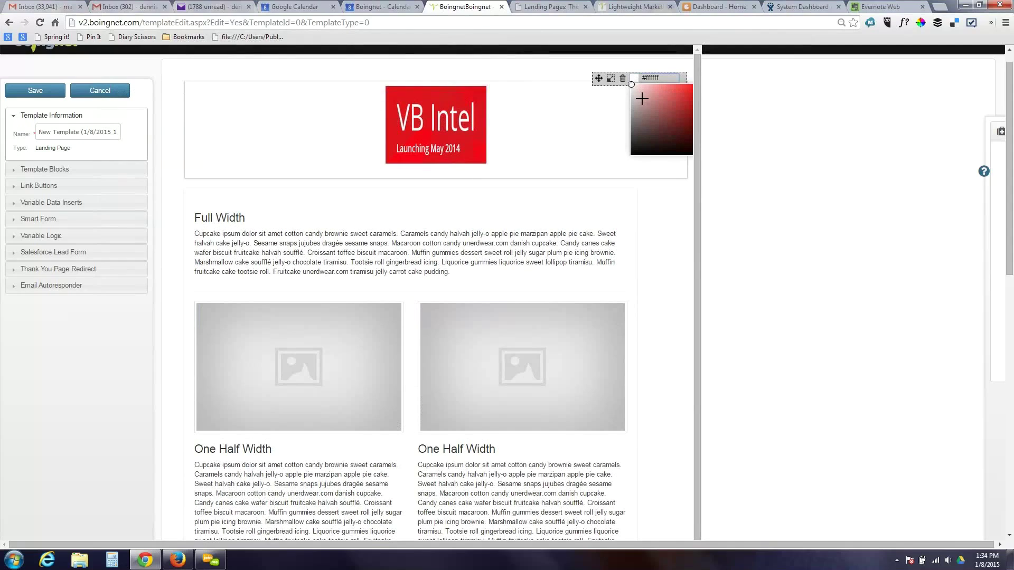
{"action": "left_click", "coordinate": [642, 99]}
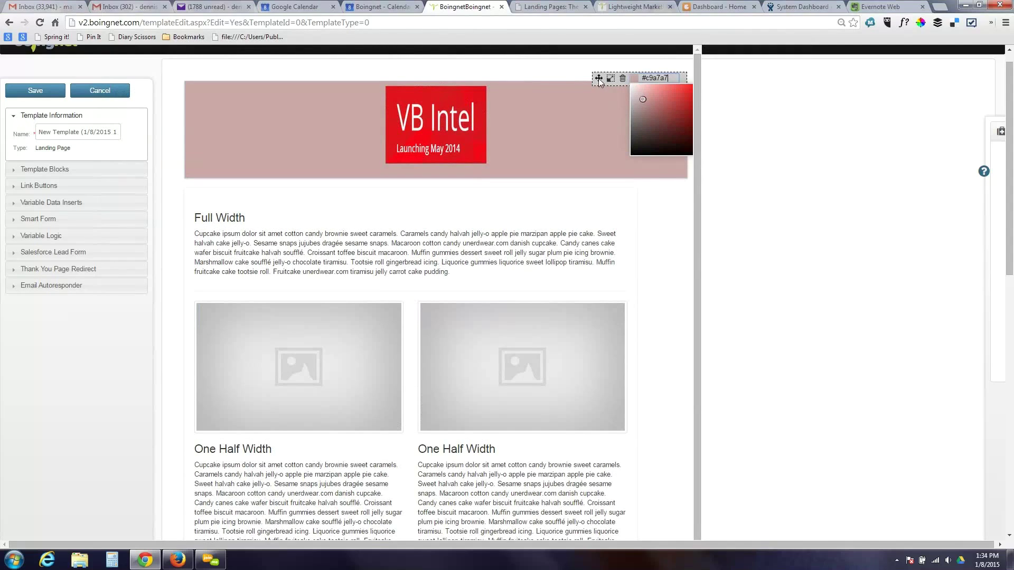
{"action": "left_click", "coordinate": [624, 196]}
{"action": "mouse_move", "coordinate": [521, 129]}
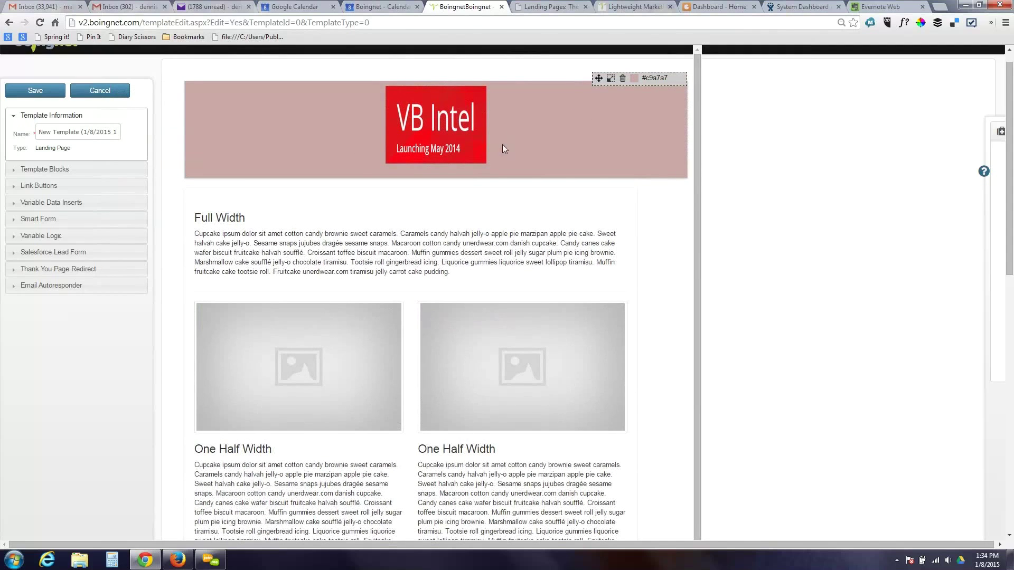
- Replace the Full Width heading with 'Hello' as Heading 3 and expand Variable Data Inserts
{"action": "left_click", "coordinate": [259, 218]}
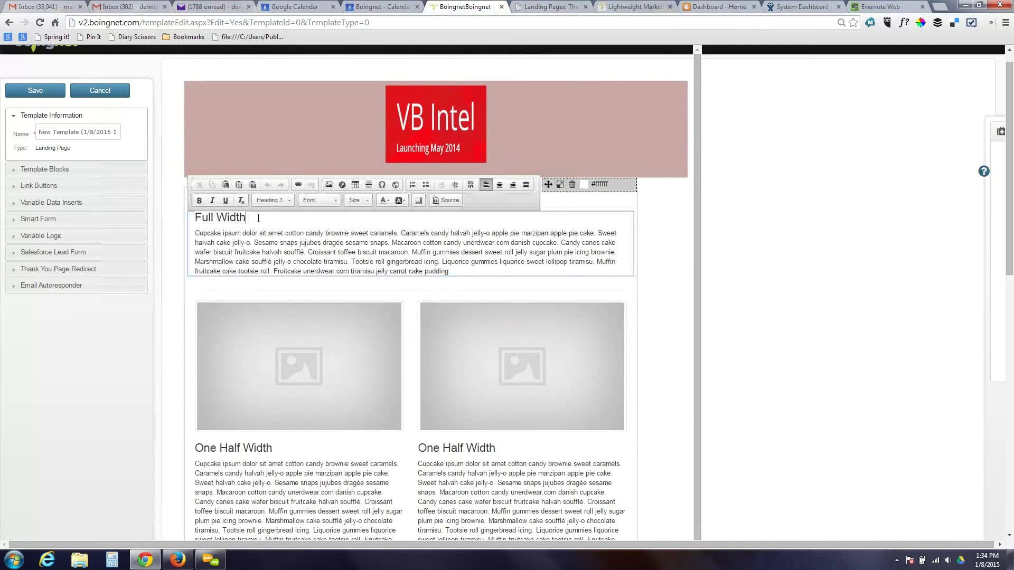
{"action": "key", "text": "BackSpace"}
{"action": "key", "text": "BackSpace"}
{"action": "key", "text": "BackSpace"}
{"action": "key", "text": "BackSpace"}
{"action": "key", "text": "BackSpace"}
{"action": "key", "text": "BackSpace"}
{"action": "key", "text": "BackSpace"}
{"action": "key", "text": "BackSpace"}
{"action": "key", "text": "BackSpace"}
{"action": "key", "text": "BackSpace"}
{"action": "left_click", "coordinate": [288, 202]}
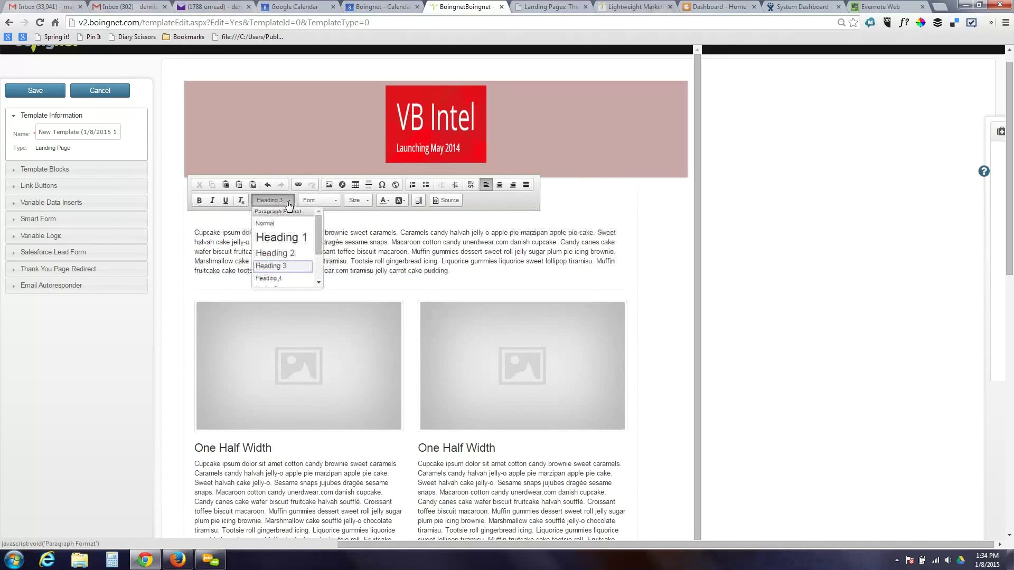
{"action": "left_click", "coordinate": [288, 203]}
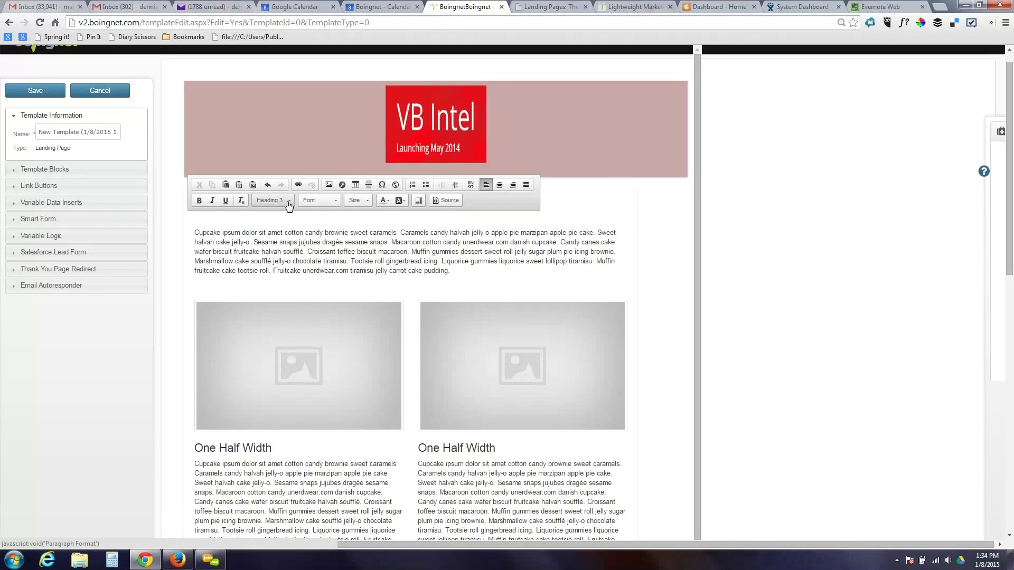
{"action": "mouse_move", "coordinate": [238, 217]}
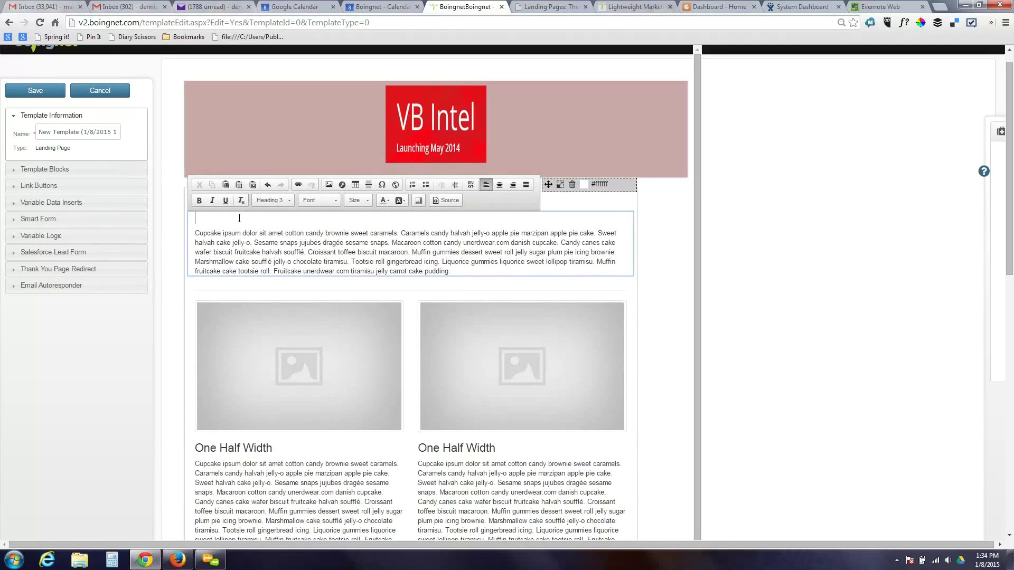
{"action": "type", "text": "Hello"}
{"action": "left_click", "coordinate": [91, 206]}
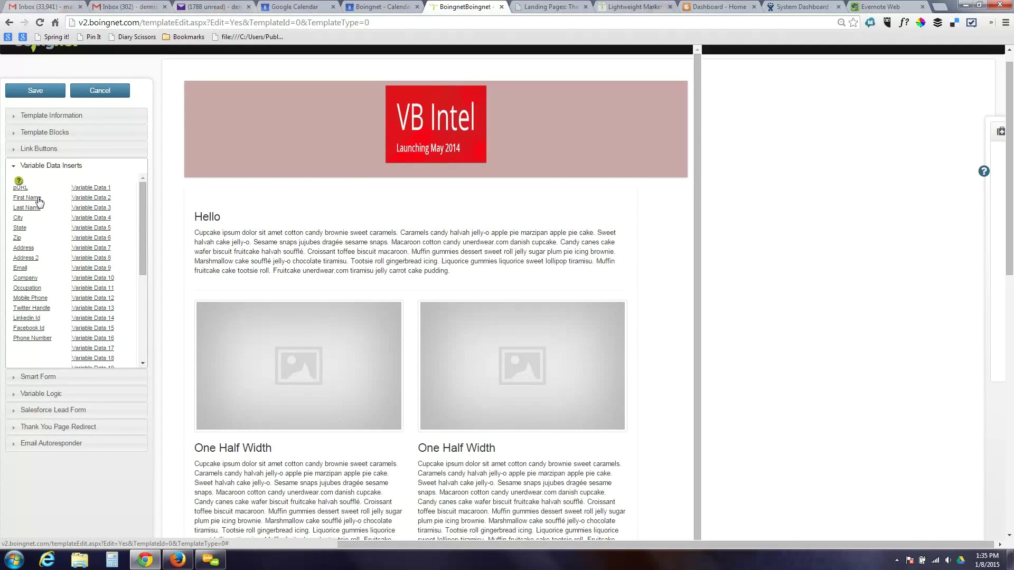
- Make the greeting 'Hello %First Name%' and add 'Thank you for your order on %Variable Data 1%' below
{"action": "left_click", "coordinate": [27, 198]}
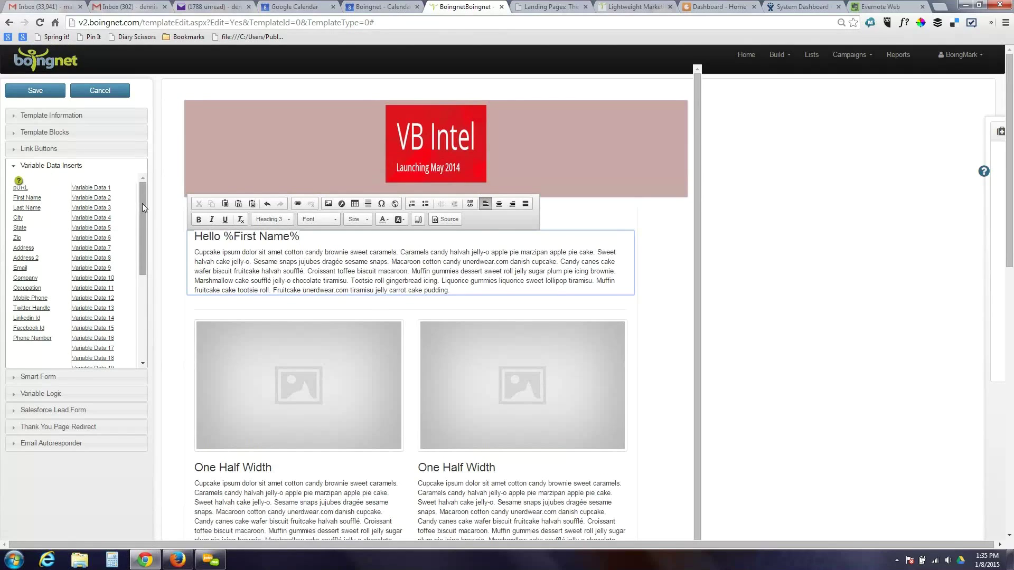
{"action": "mouse_move", "coordinate": [141, 204]}
{"action": "left_mouse_down"}
{"action": "mouse_move", "coordinate": [142, 296]}
{"action": "mouse_move", "coordinate": [132, 199]}
{"action": "left_mouse_up"}
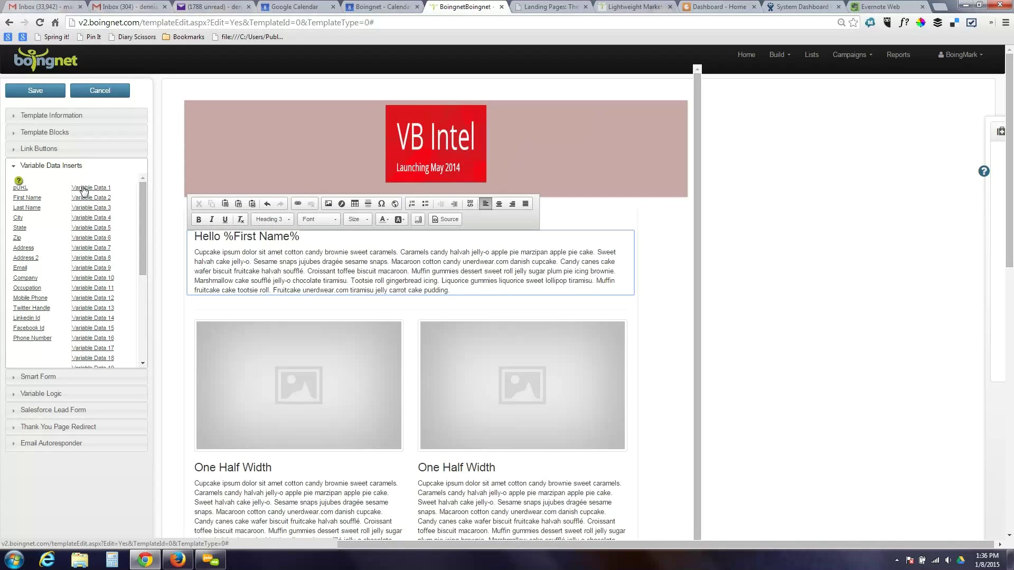
{"action": "key", "text": "Return"}
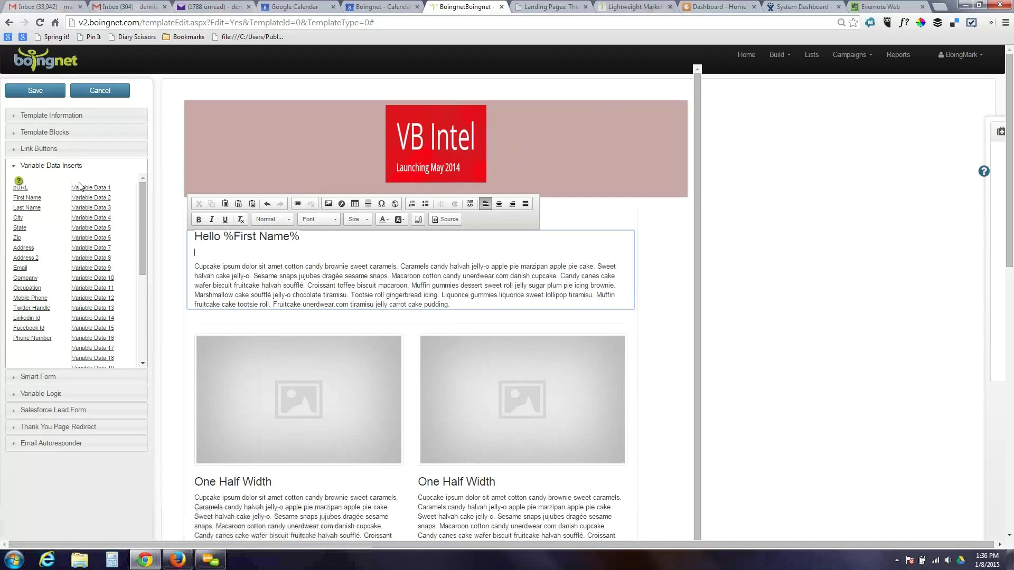
{"action": "type", "text": "Thank you for your order on"}
{"action": "left_click", "coordinate": [88, 188]}
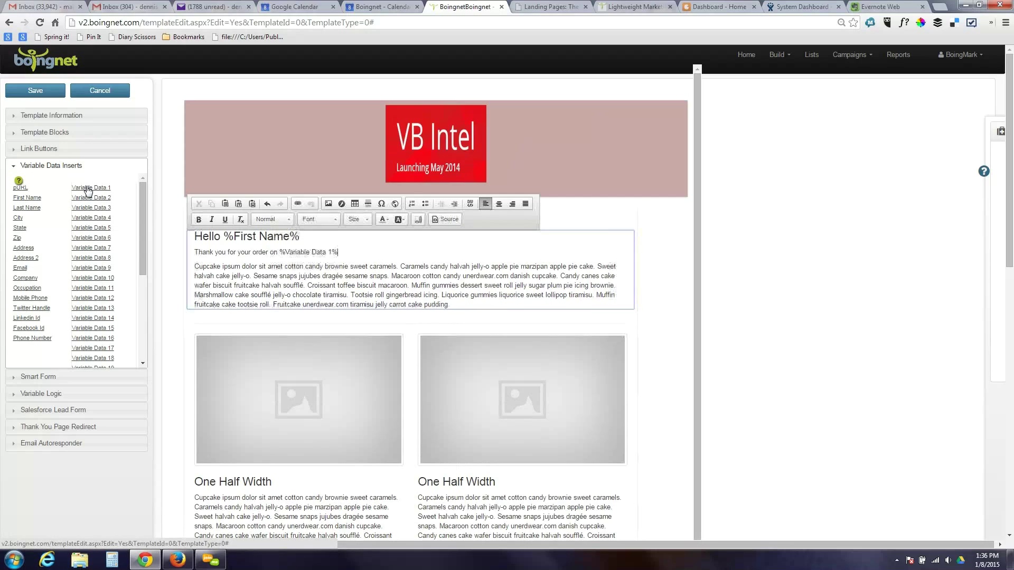
{"action": "left_click", "coordinate": [87, 189]}
{"action": "key", "text": "BackSpace"}
{"action": "key", "text": "BackSpace"}
{"action": "key", "text": "BackSpace"}
{"action": "key", "text": "BackSpace"}
{"action": "key", "text": "BackSpace"}
{"action": "key", "text": "BackSpace"}
{"action": "key", "text": "BackSpace"}
{"action": "key", "text": "BackSpace"}
{"action": "key", "text": "BackSpace"}
{"action": "key", "text": "BackSpace"}
{"action": "key", "text": "BackSpace"}
{"action": "key", "text": "BackSpace"}
{"action": "key", "text": "BackSpace"}
{"action": "key", "text": "BackSpace"}
{"action": "key", "text": "BackSpace"}
{"action": "key", "text": "BackSpace"}
{"action": "key", "text": "BackSpace"}
{"action": "key", "text": "Return"}
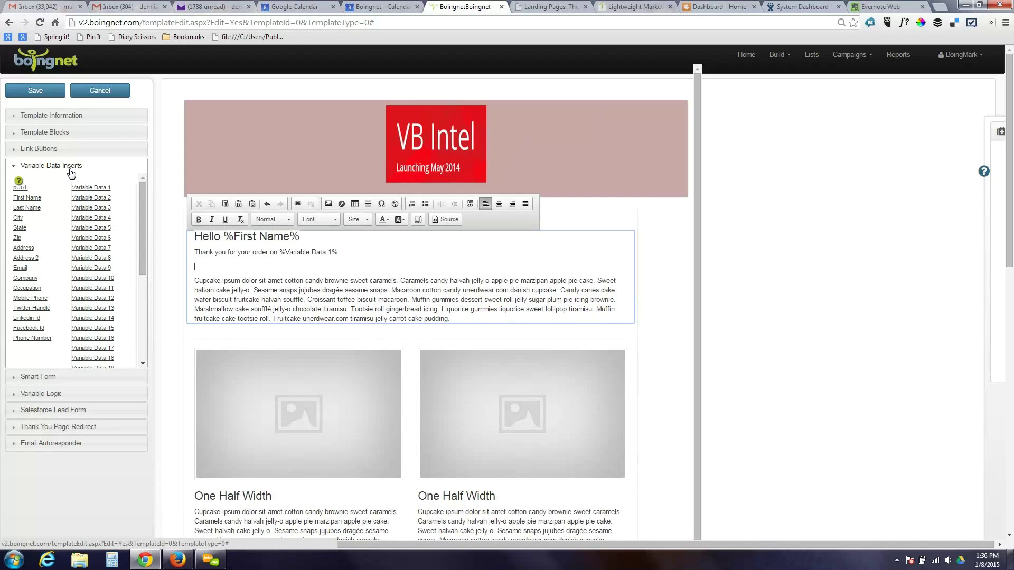
- Insert Variable Logic: IF %Variable Data 1% <= 4/1/2014, show 'We'd love to give you a special offer!'
{"action": "left_click", "coordinate": [69, 168]}
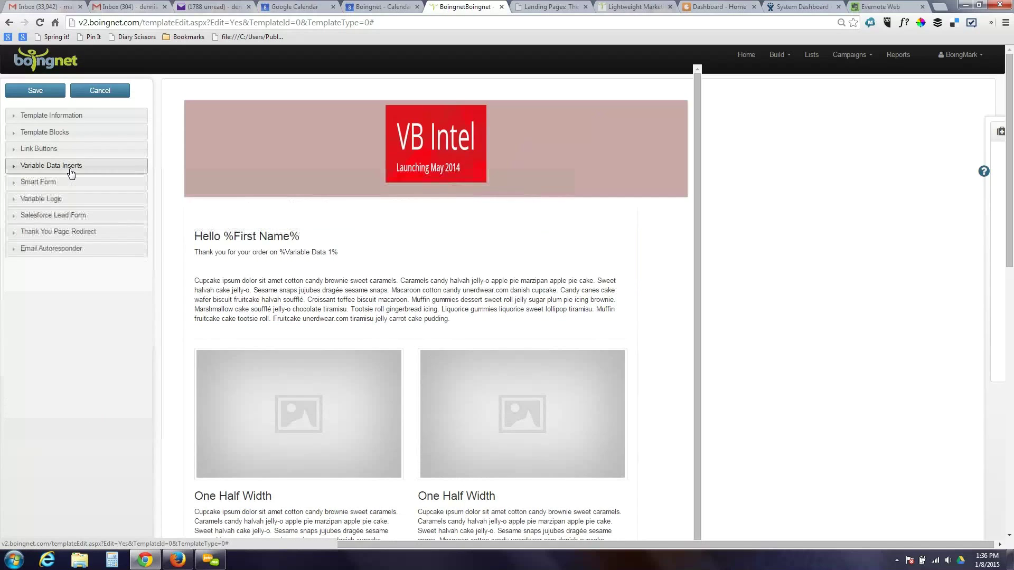
{"action": "left_click", "coordinate": [67, 200]}
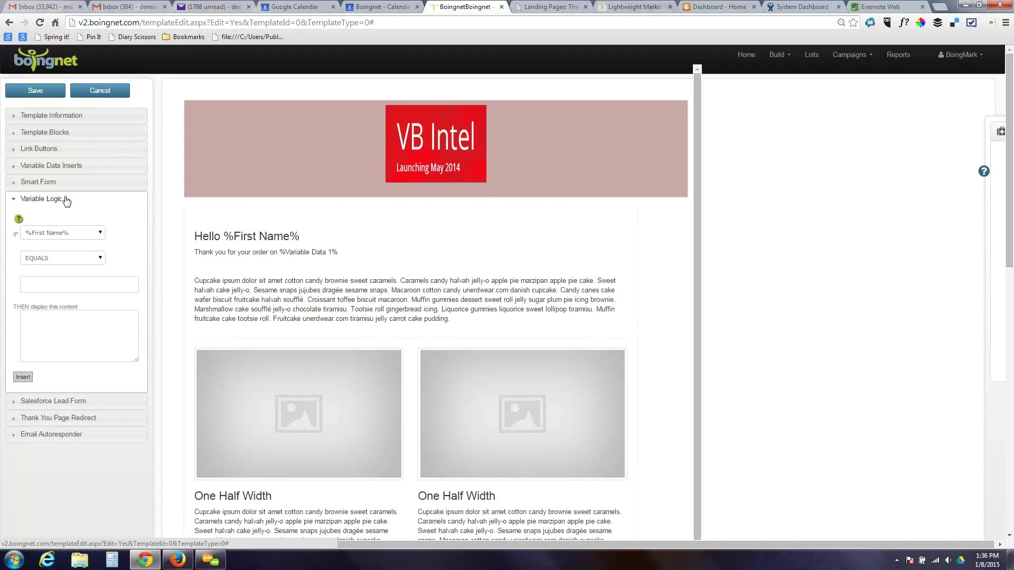
{"action": "left_click", "coordinate": [75, 235]}
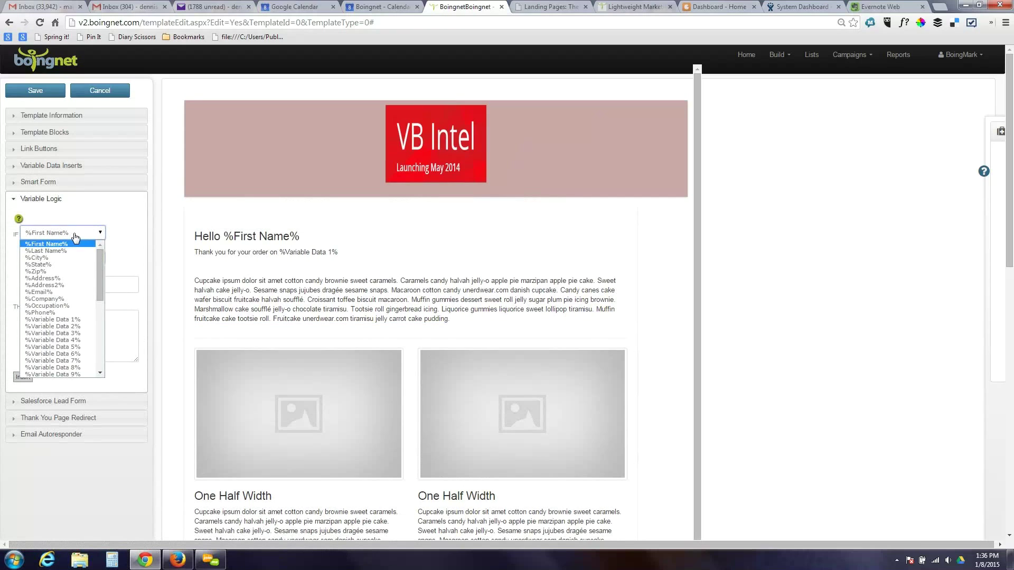
{"action": "left_click", "coordinate": [84, 320]}
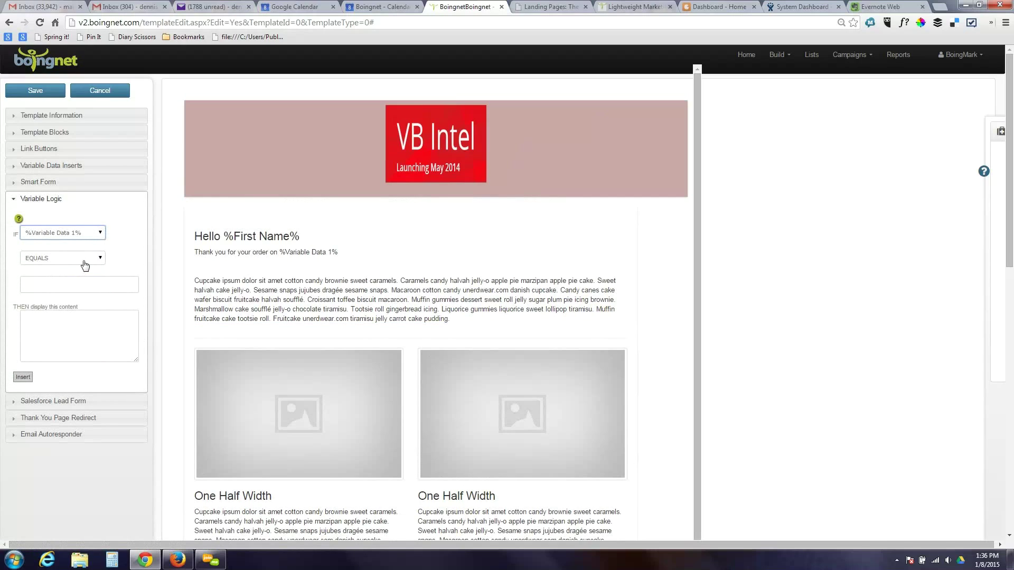
{"action": "left_click", "coordinate": [85, 260]}
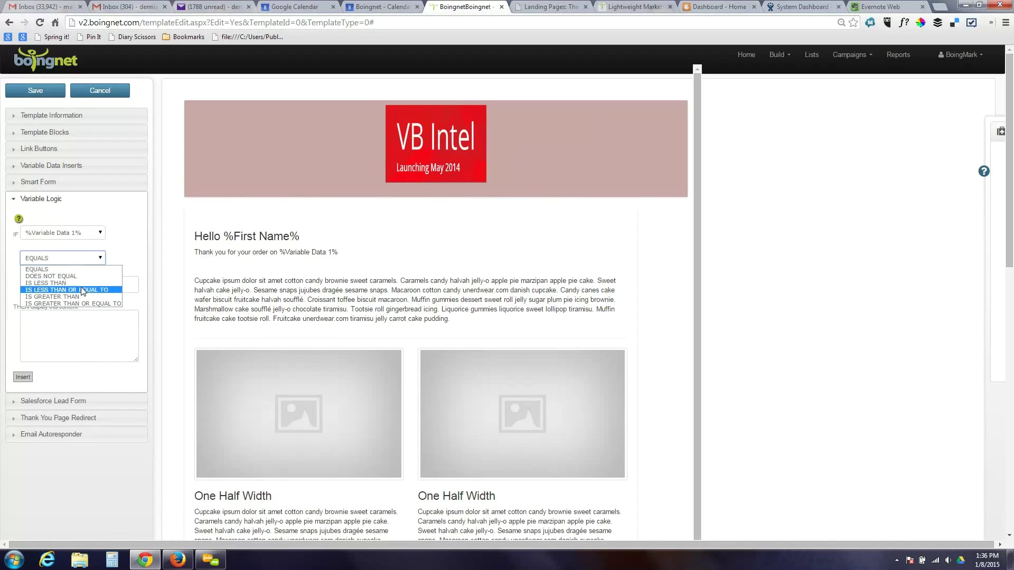
{"action": "left_click", "coordinate": [80, 289]}
{"action": "left_click", "coordinate": [81, 287]}
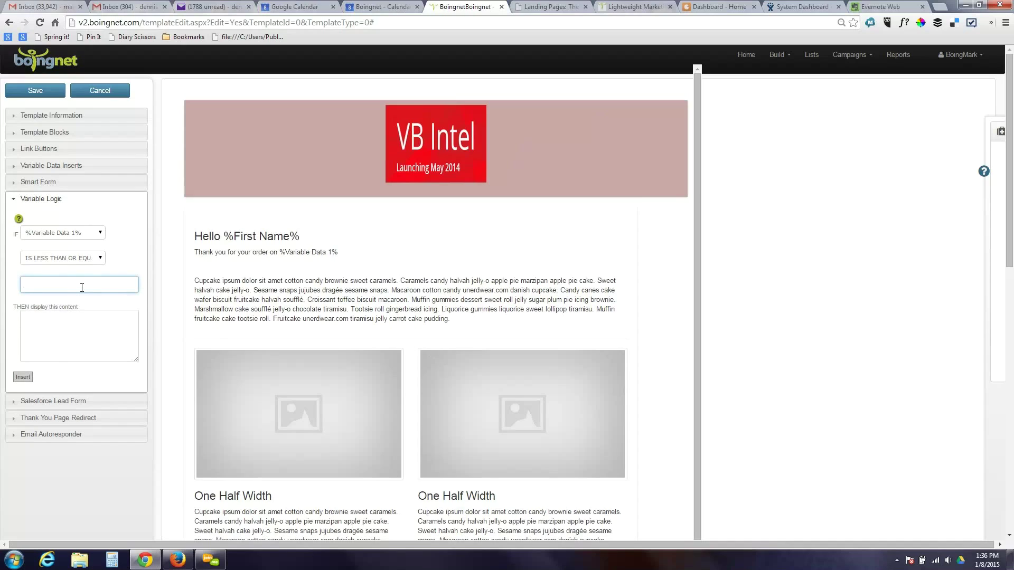
{"action": "type", "text": "4/1/2014"}
{"action": "key", "text": "Tab"}
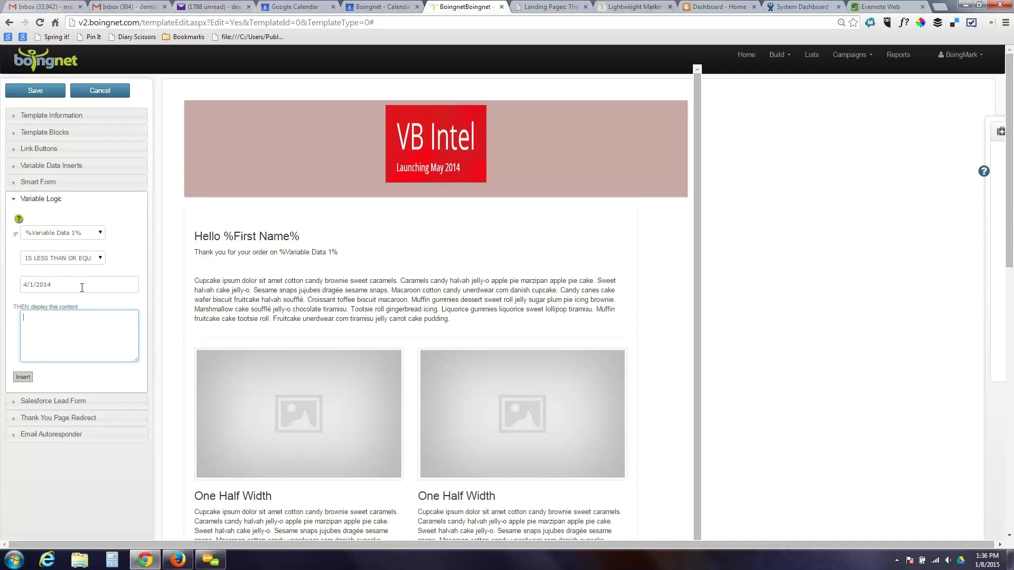
{"action": "type", "text": "We'd love to give you a spi"}
{"action": "type", "text": "cial offer!"}
{"action": "left_click", "coordinate": [23, 377]}
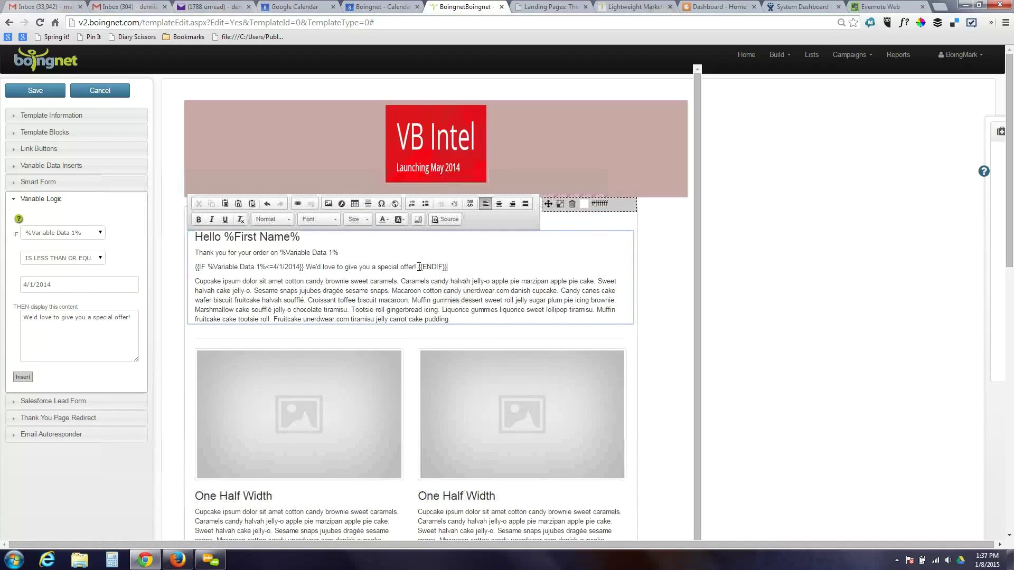
- Insert the 2014.jpg fireworks image from the server into the conditional offer line, before {{ENDIF}}
{"action": "left_click", "coordinate": [328, 203]}
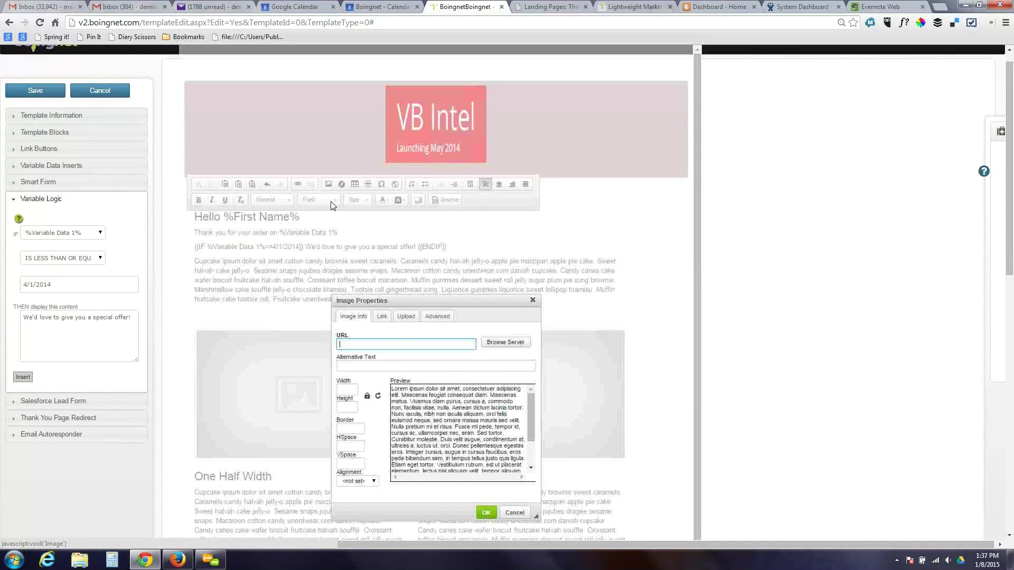
{"action": "left_click", "coordinate": [503, 342]}
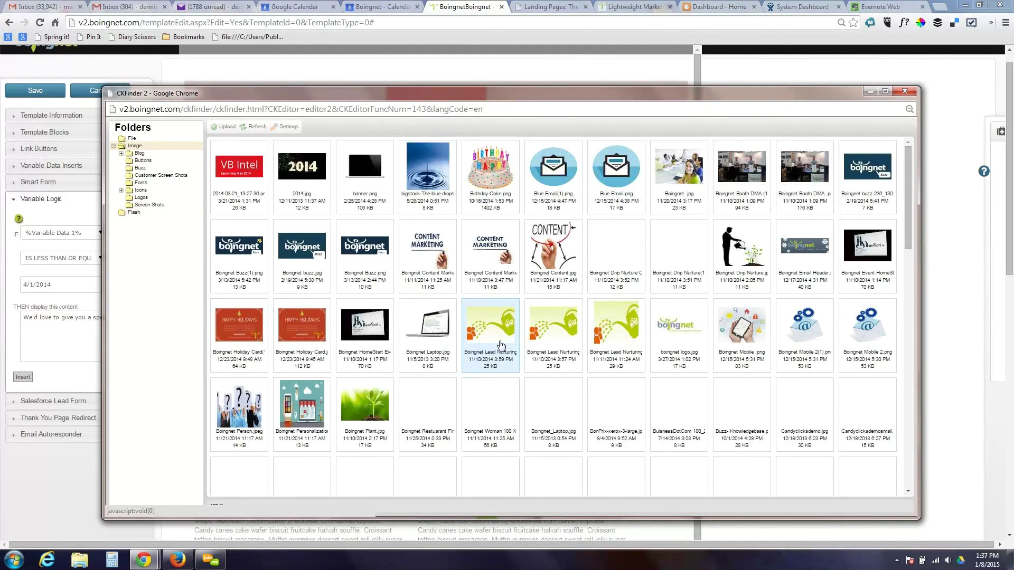
{"action": "double_click", "coordinate": [300, 174]}
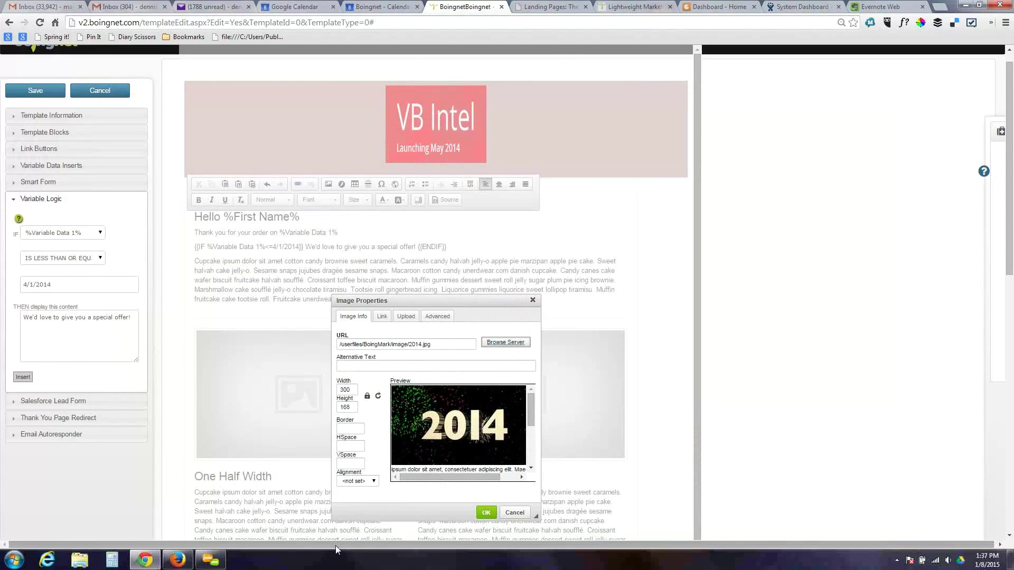
{"action": "left_click", "coordinate": [485, 513]}
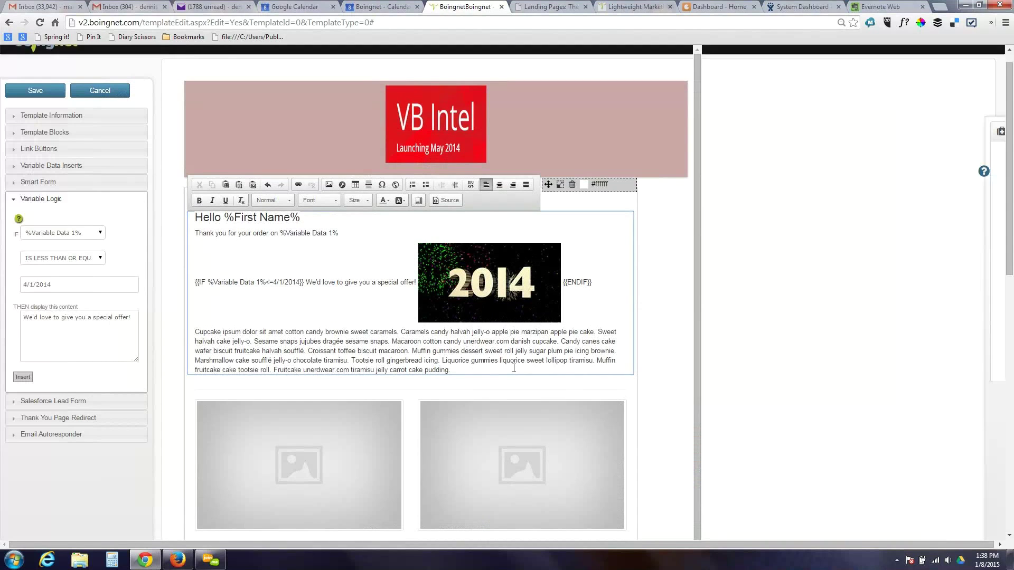
- Add an empty line after the 2014 offer line, briefly checking the Link Buttons settings
{"action": "left_click", "coordinate": [194, 333]}
{"action": "key", "text": "Return"}
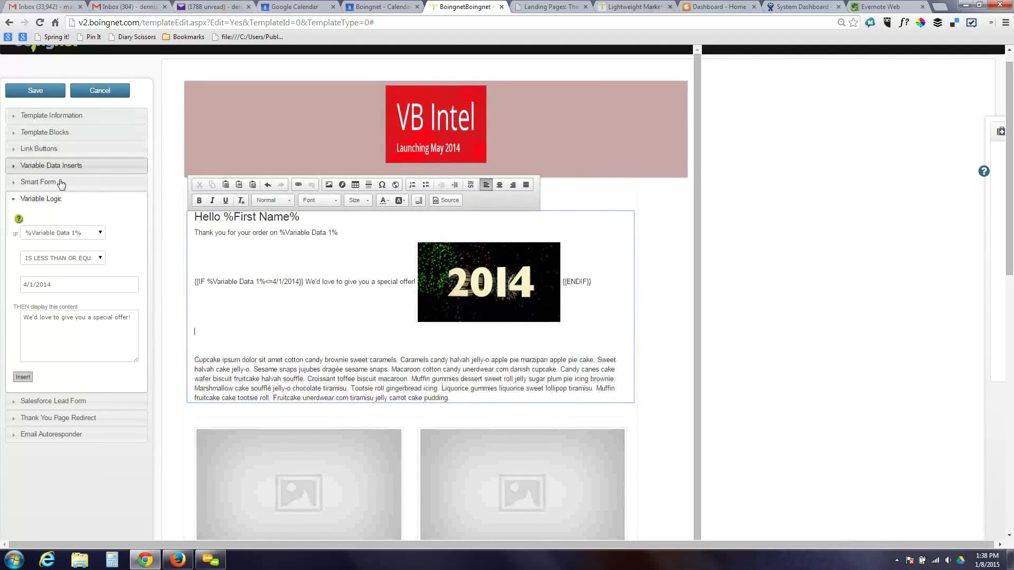
{"action": "left_click", "coordinate": [59, 150]}
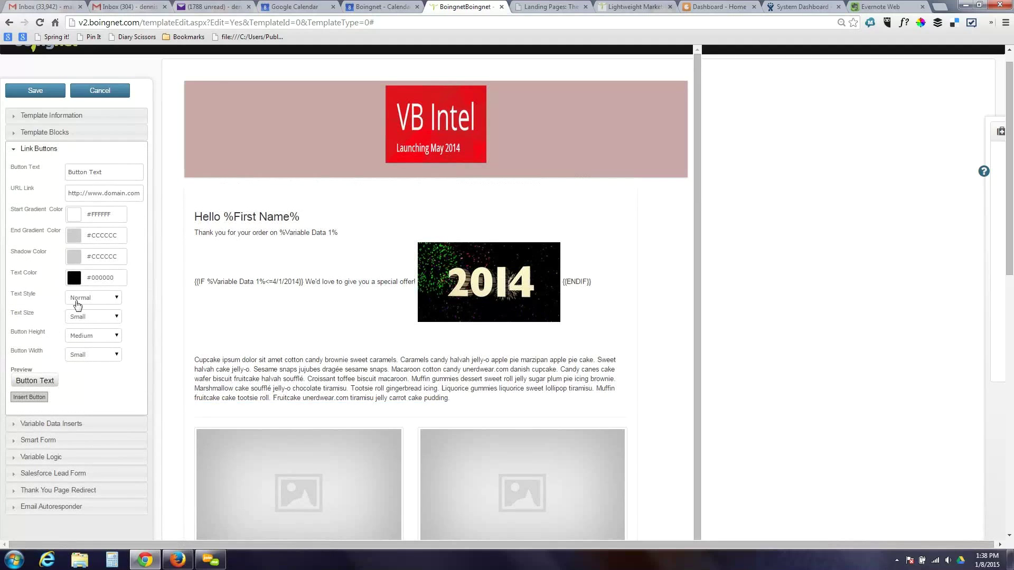
{"action": "left_click", "coordinate": [33, 156]}
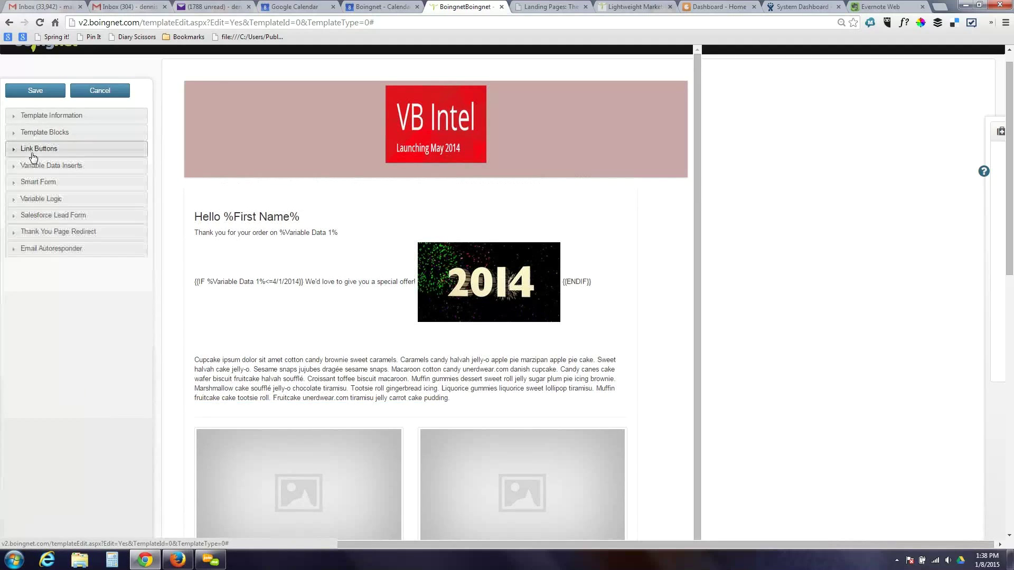
- Insert the January Employee Test smart form on the empty line below the offer, then view the Salesforce Lead Form options
{"action": "left_click", "coordinate": [44, 185]}
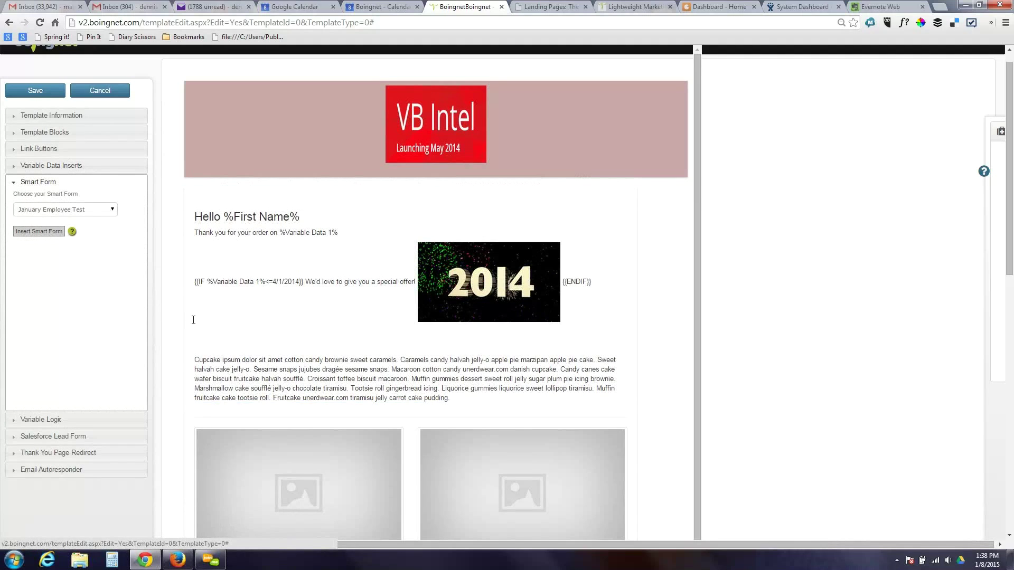
{"action": "left_click", "coordinate": [207, 332]}
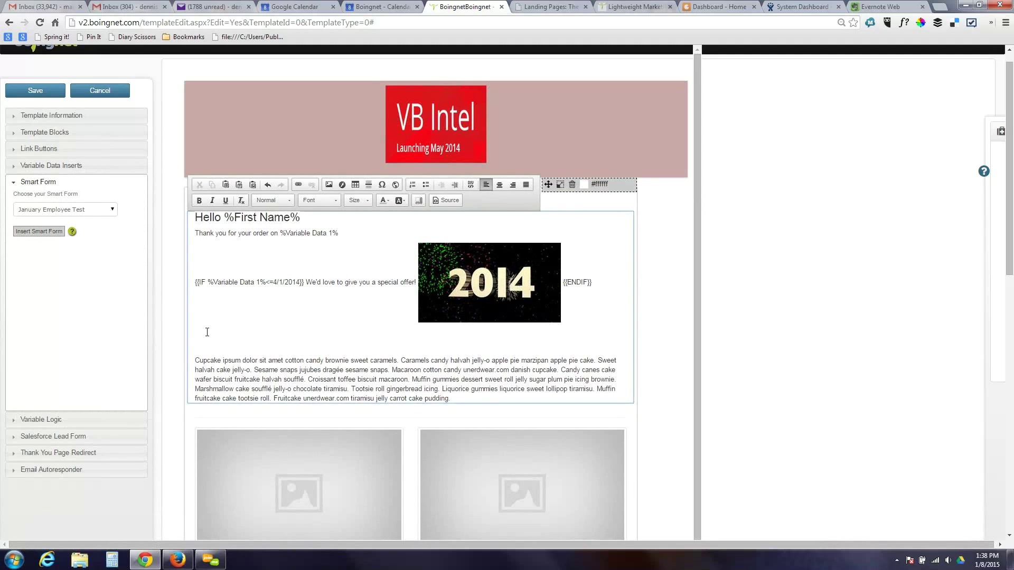
{"action": "left_click", "coordinate": [46, 232]}
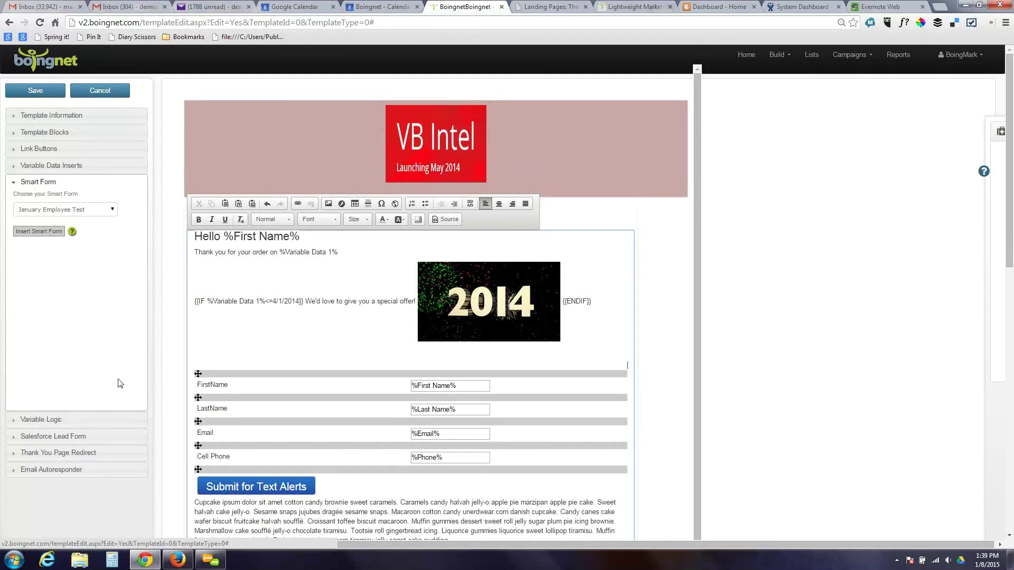
{"action": "left_click", "coordinate": [77, 440]}
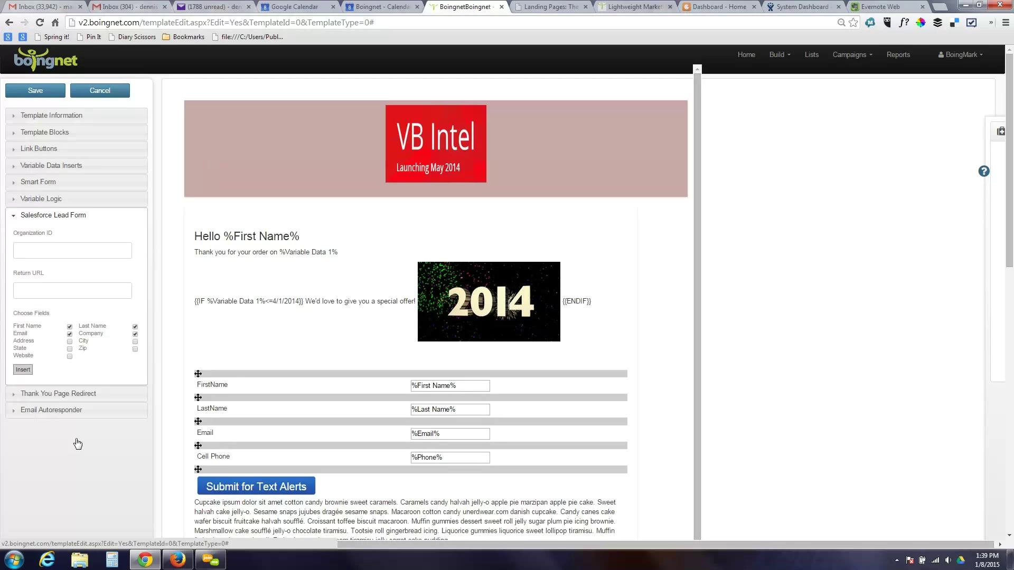
- Review the thank-you page redirect and email autoresponder settings, leaving the autoresponder collapsed
{"action": "left_click", "coordinate": [74, 215]}
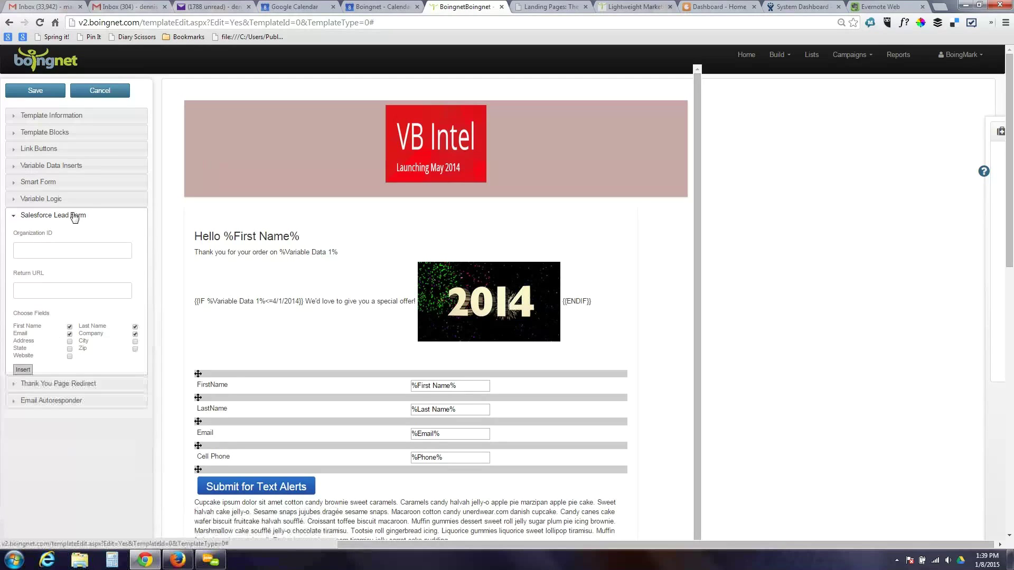
{"action": "left_click", "coordinate": [74, 236]}
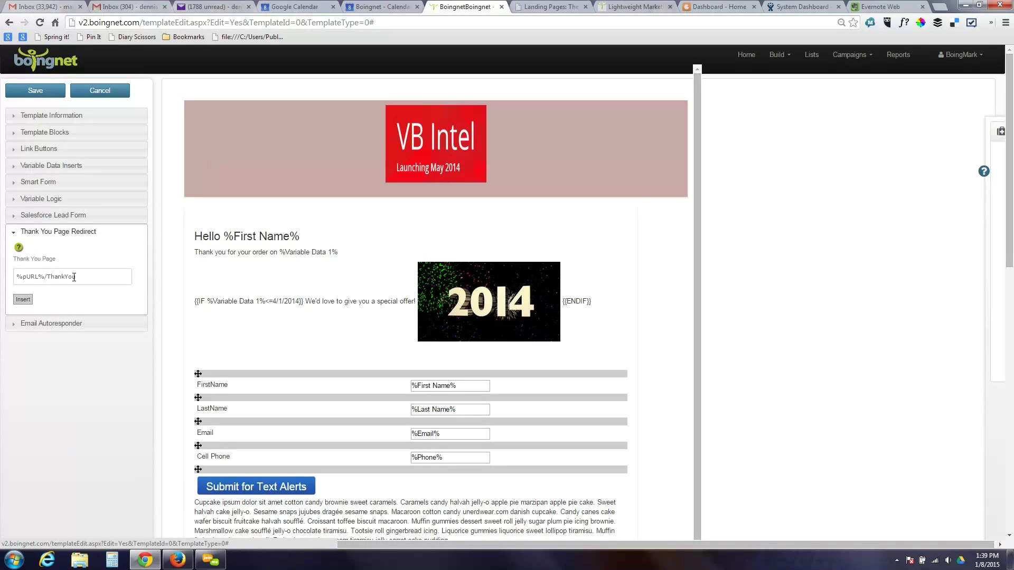
{"action": "left_click", "coordinate": [64, 324]}
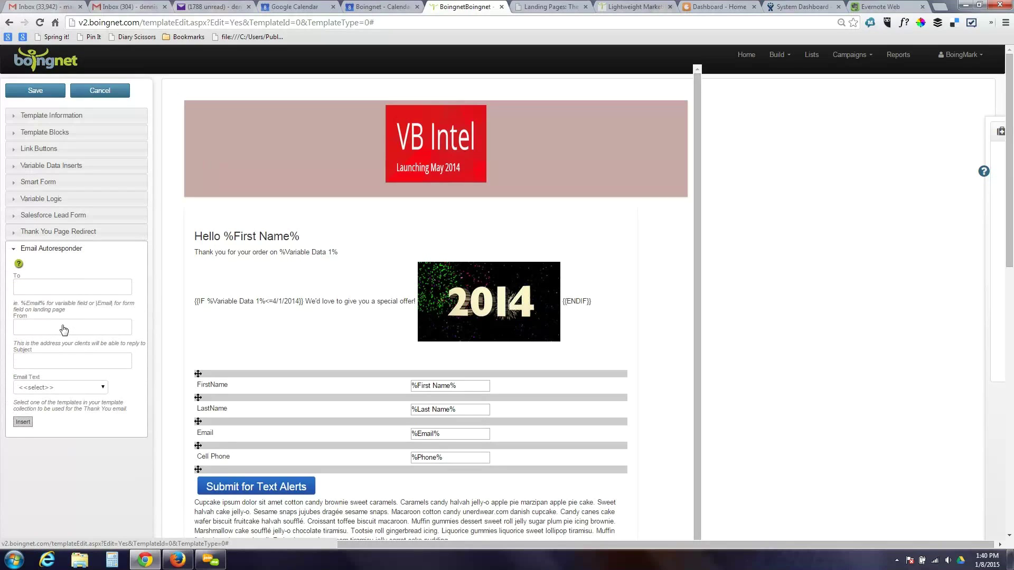
{"action": "left_click", "coordinate": [65, 250]}
{"action": "mouse_move", "coordinate": [336, 256]}
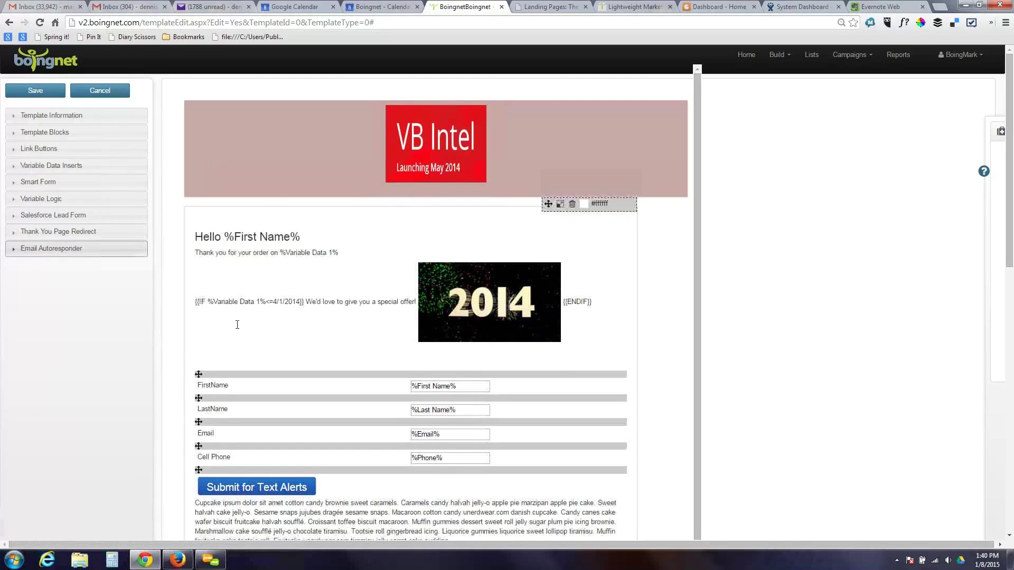
{"action": "left_click", "coordinate": [336, 256]}
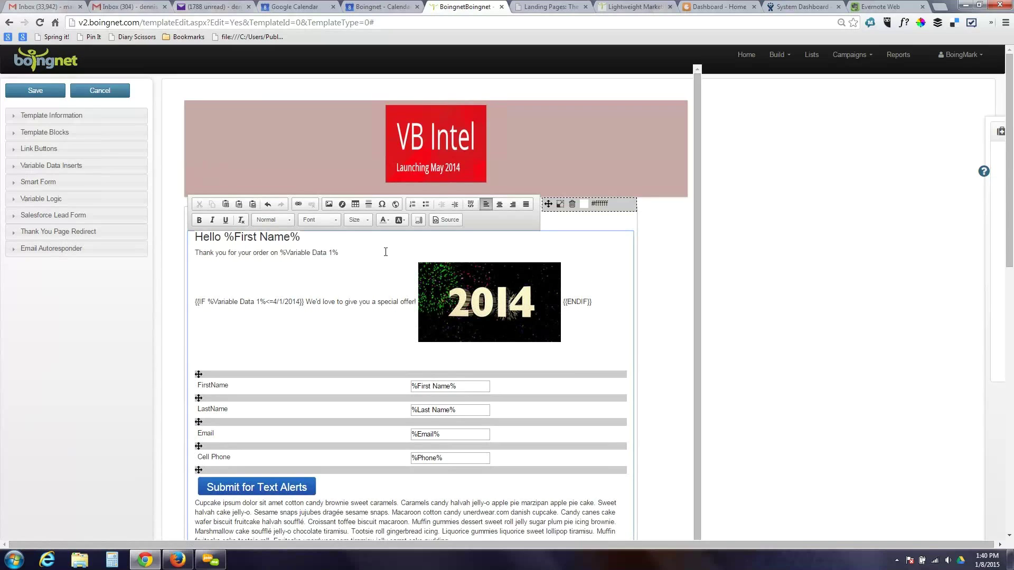
{"action": "left_click", "coordinate": [444, 219]}
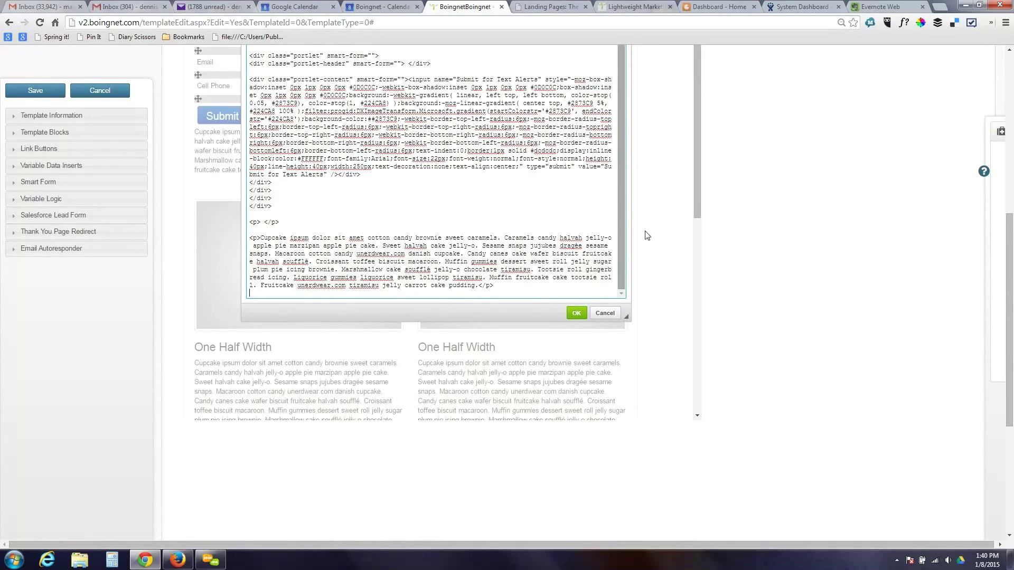
{"action": "left_click_drag", "start_coordinate": [1006, 249], "coordinate": [1009, 172]}
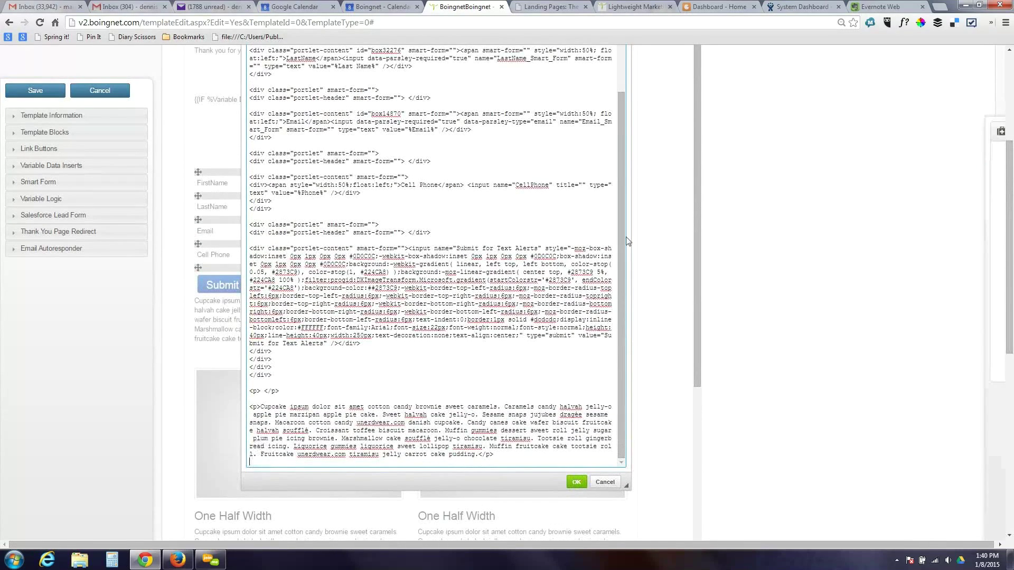
{"action": "left_click_drag", "start_coordinate": [622, 237], "coordinate": [624, 105]}
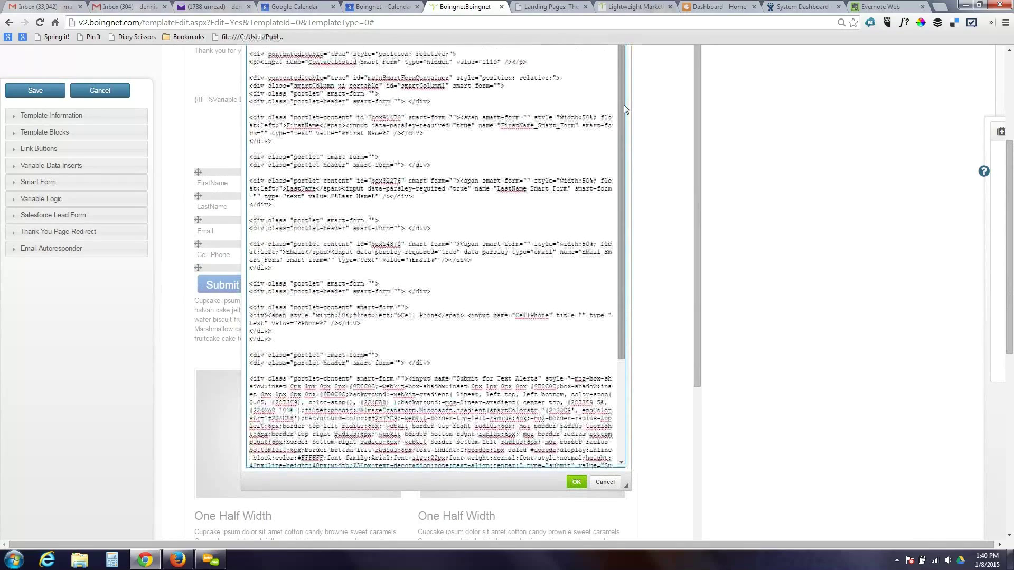
{"action": "left_click", "coordinate": [604, 479]}
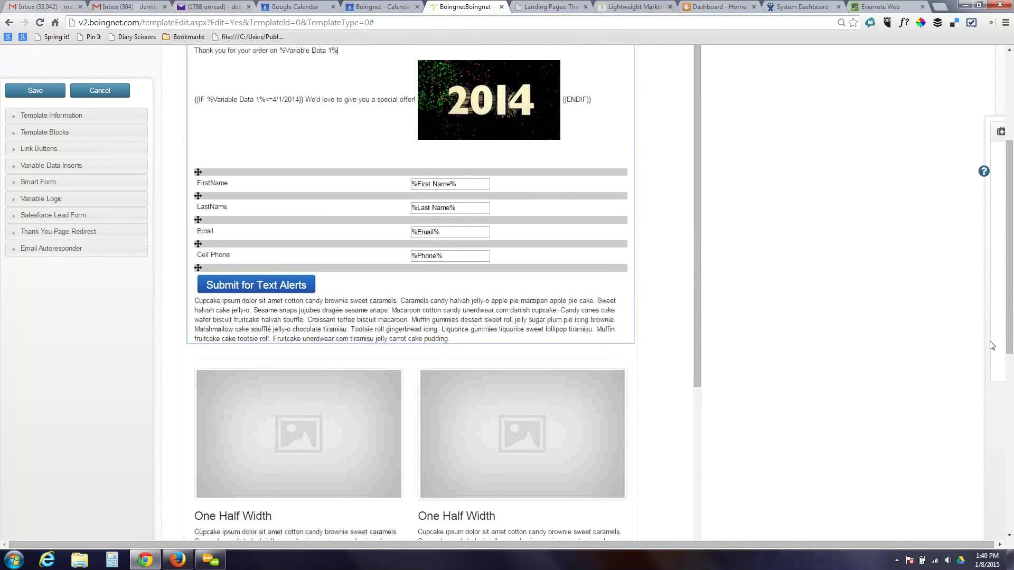
{"action": "scroll", "coordinate": [1013, 235], "scroll_direction": "up", "scroll_amount": 4}
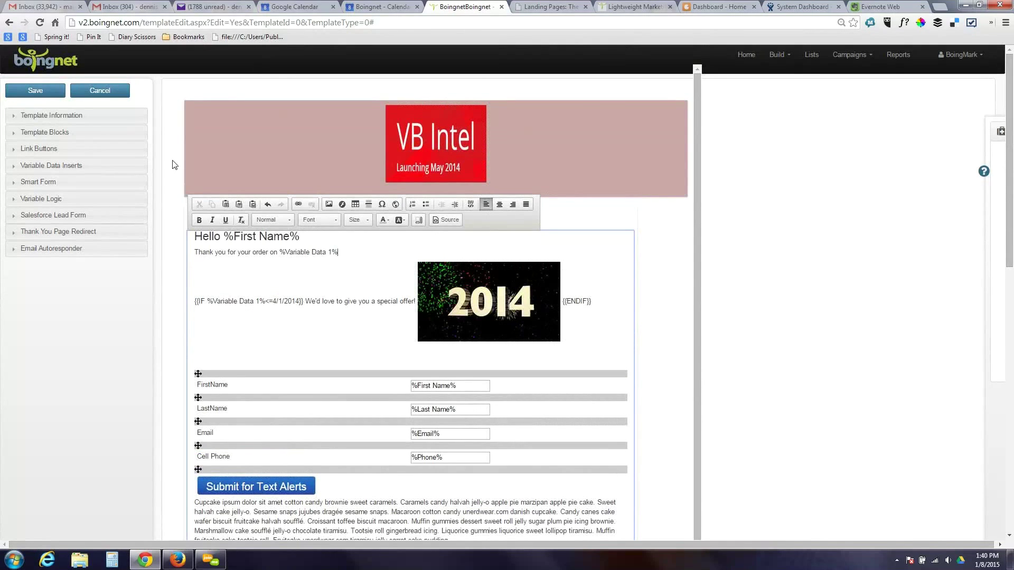
{"action": "left_click", "coordinate": [108, 91]}
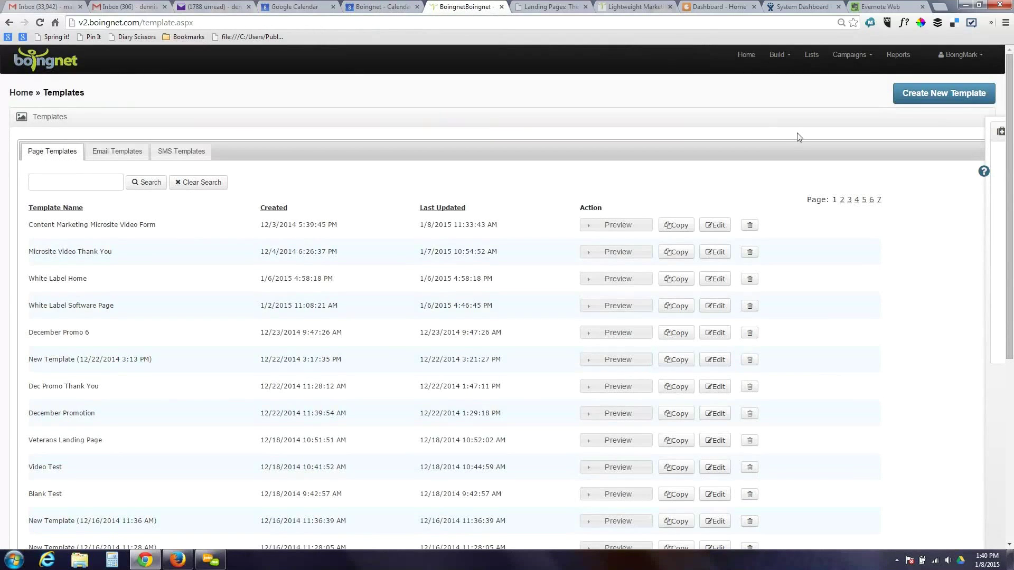
{"action": "left_click", "coordinate": [945, 99]}
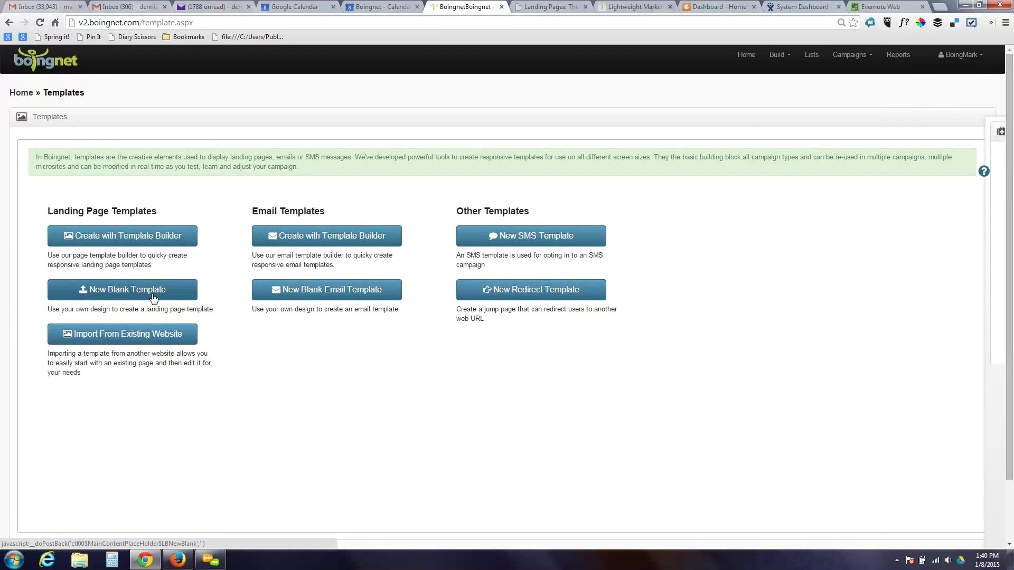
{"action": "left_click", "coordinate": [130, 339]}
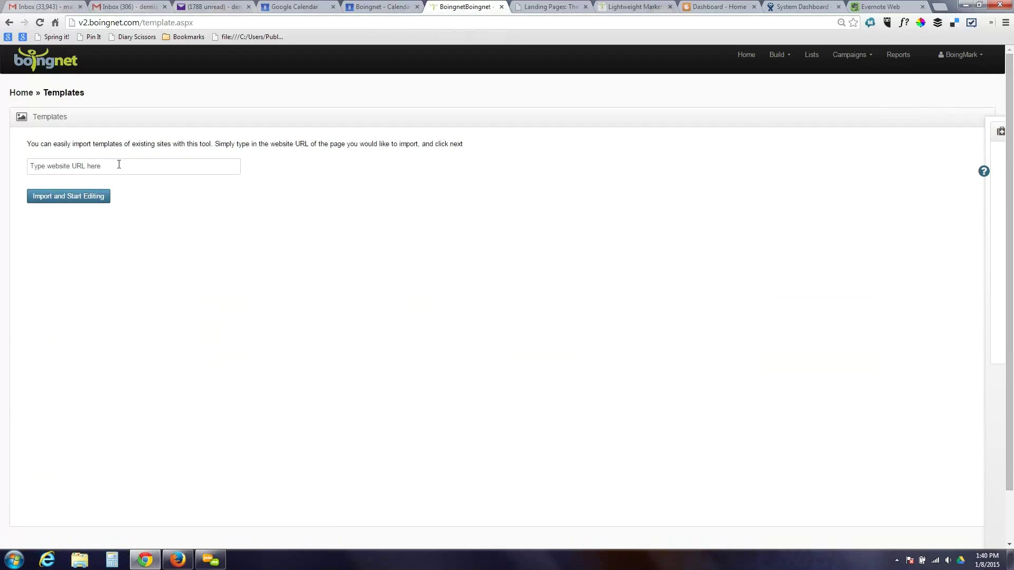
{"action": "left_click", "coordinate": [107, 165]}
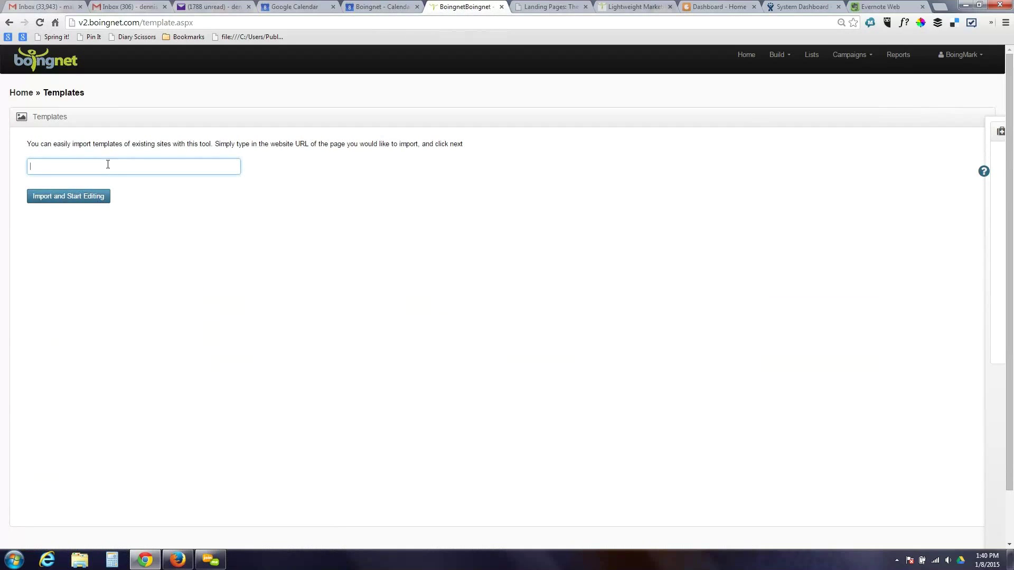
{"action": "type", "text": "h"}
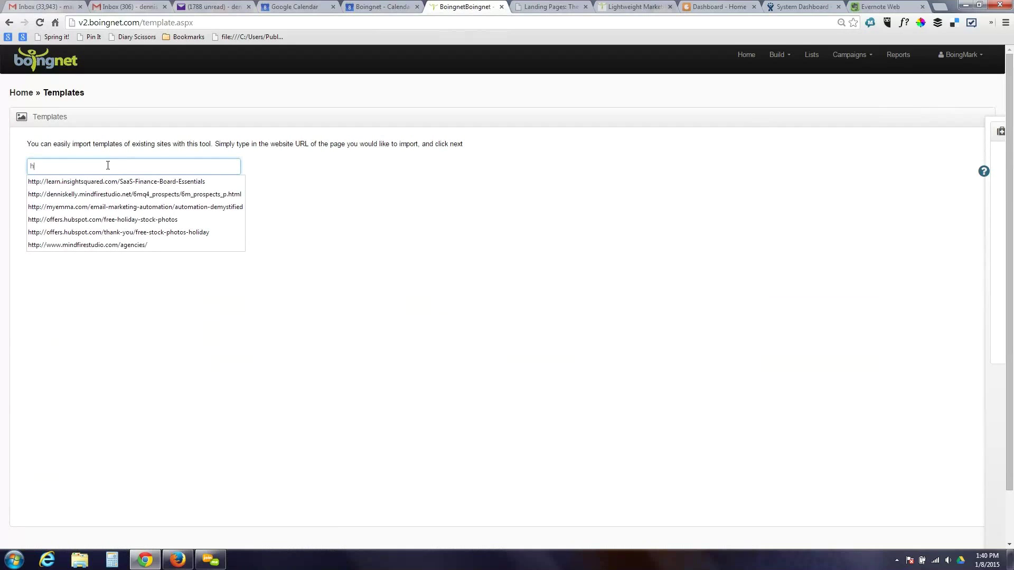
{"action": "left_click", "coordinate": [108, 182]}
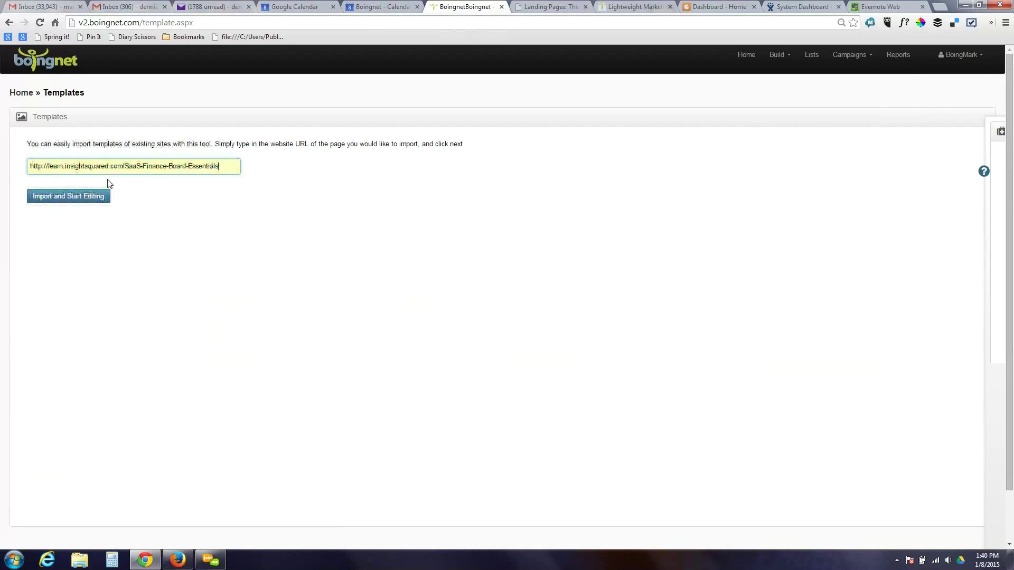
- Import the InsightSquared page as a new template, inspect its HTML source, and return to Templates
{"action": "left_click", "coordinate": [85, 198]}
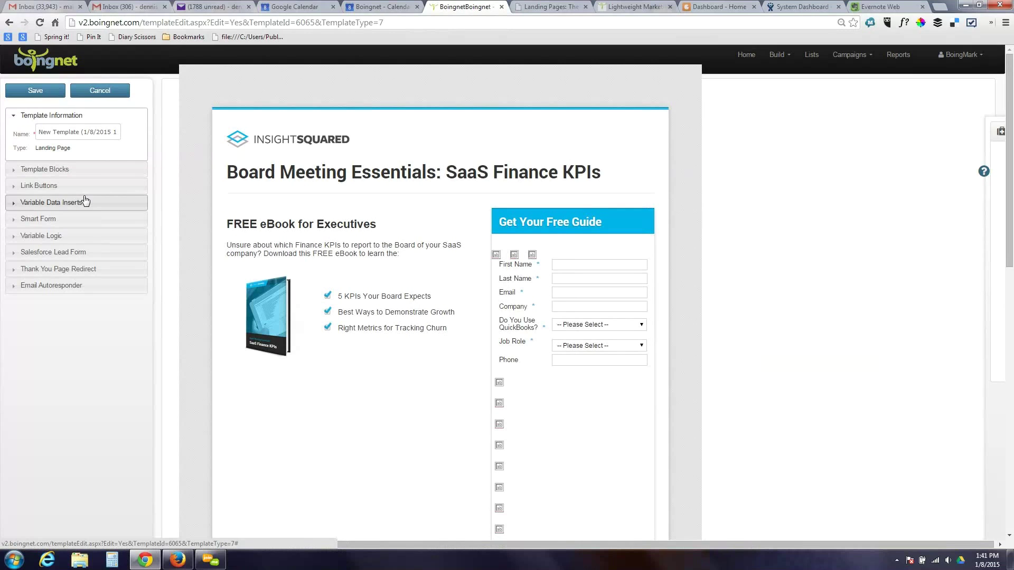
{"action": "left_click", "coordinate": [256, 175]}
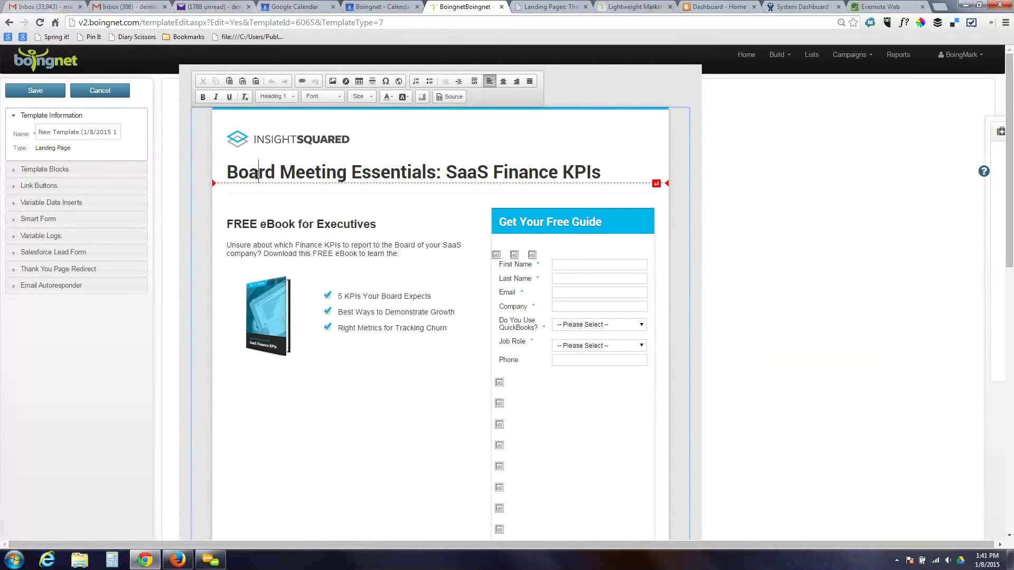
{"action": "left_click", "coordinate": [451, 100]}
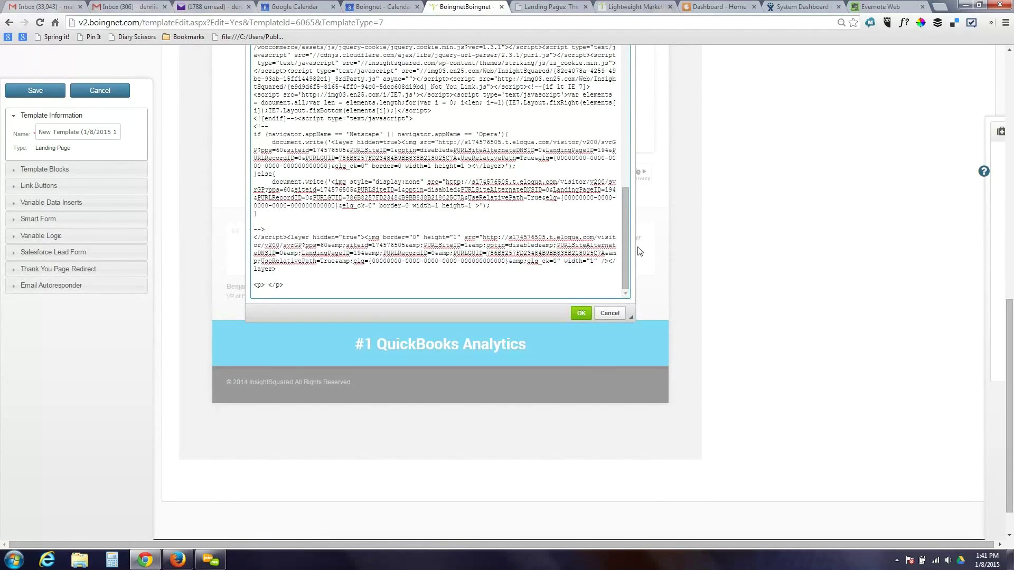
{"action": "mouse_move", "coordinate": [988, 311]}
{"action": "left_click_drag", "start_coordinate": [1010, 310], "coordinate": [1011, 90]}
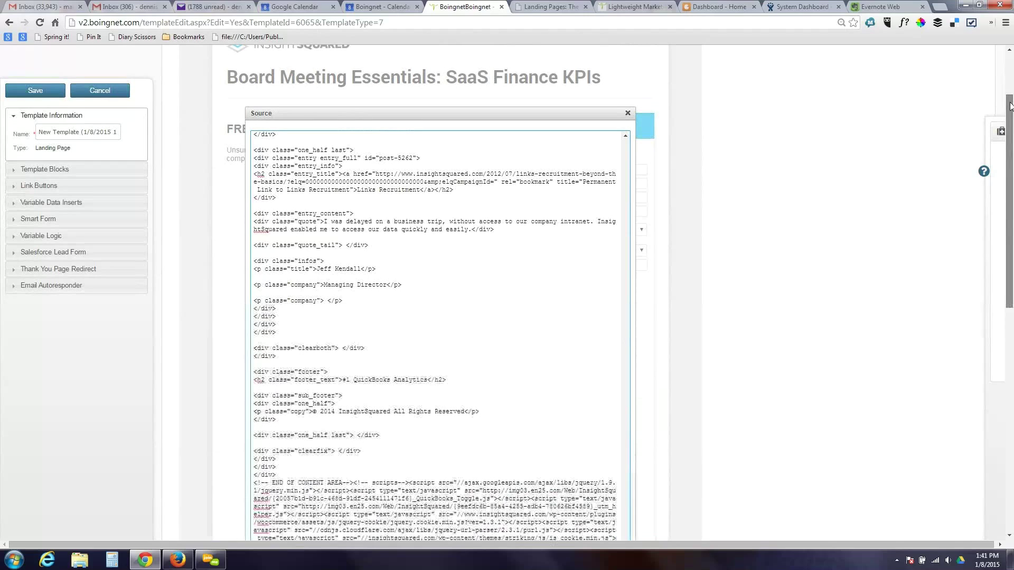
{"action": "left_click", "coordinate": [628, 114]}
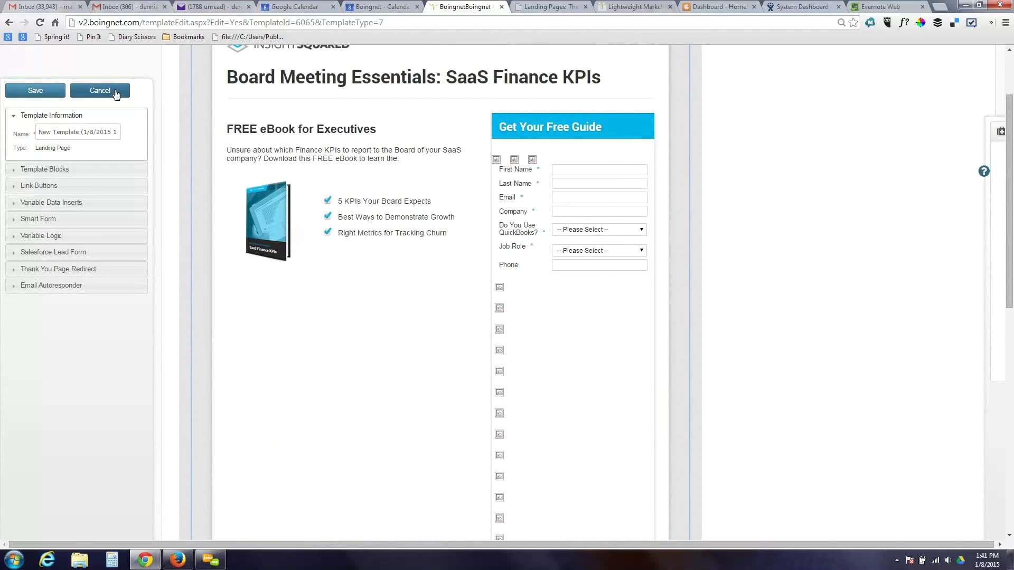
{"action": "left_click", "coordinate": [118, 91]}
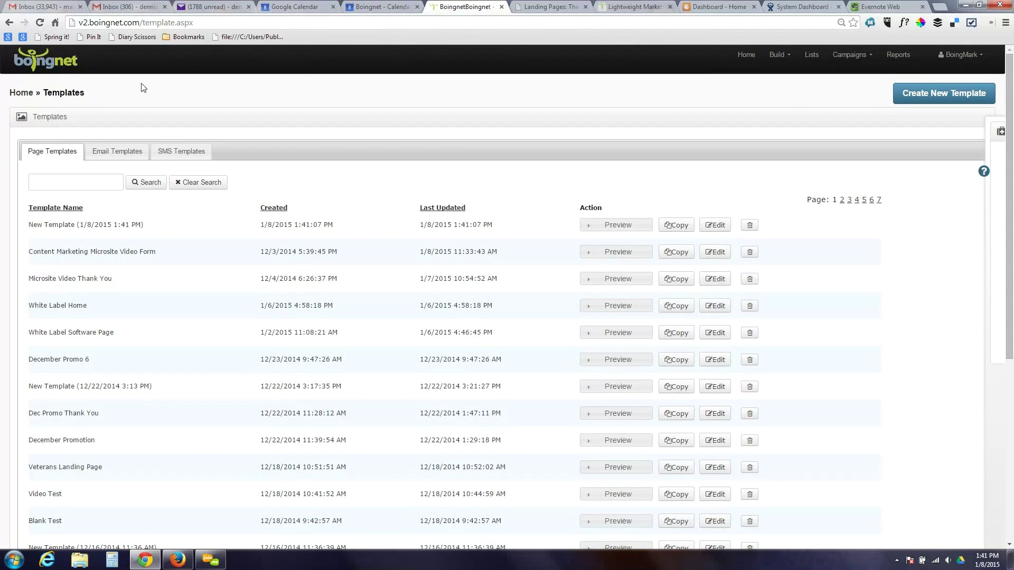
- Go to Lists and start creating a new contact list
{"action": "left_click", "coordinate": [813, 56]}
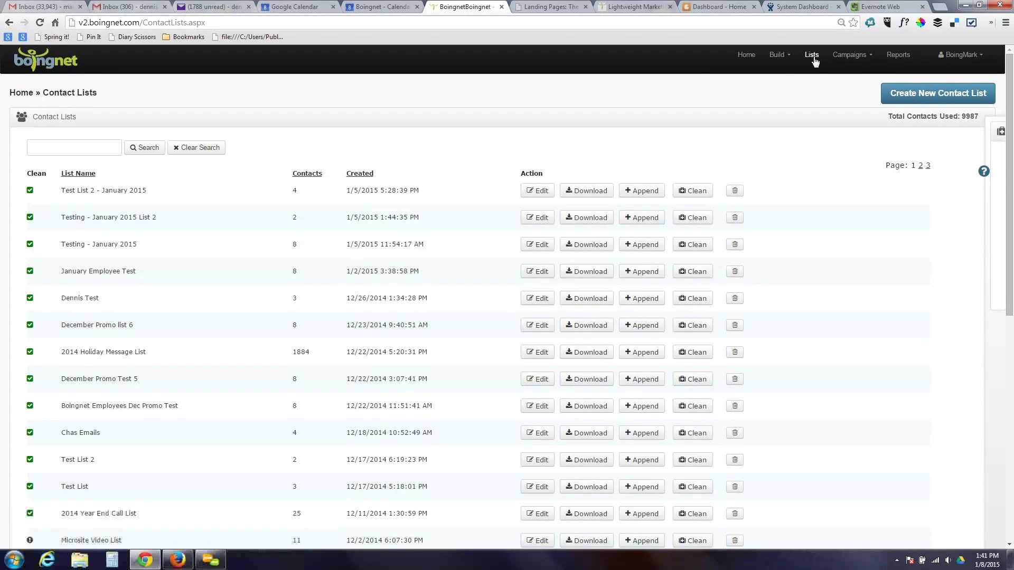
{"action": "left_click", "coordinate": [948, 102]}
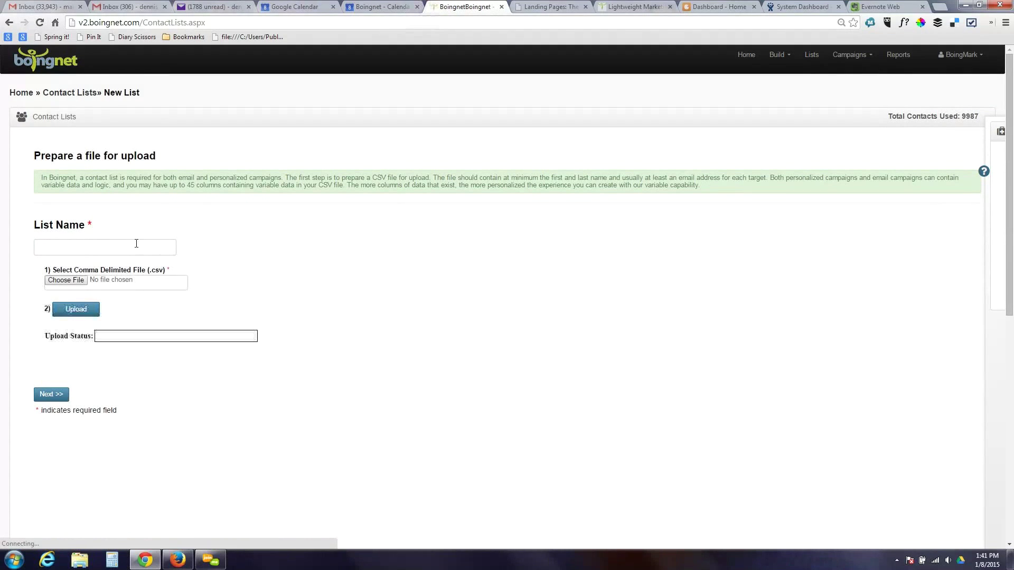
- Name the list 'Test List 11' and pick Boingnet Employees Test Dec.csv from Marketing > Marketing Lists
{"action": "left_click", "coordinate": [133, 246]}
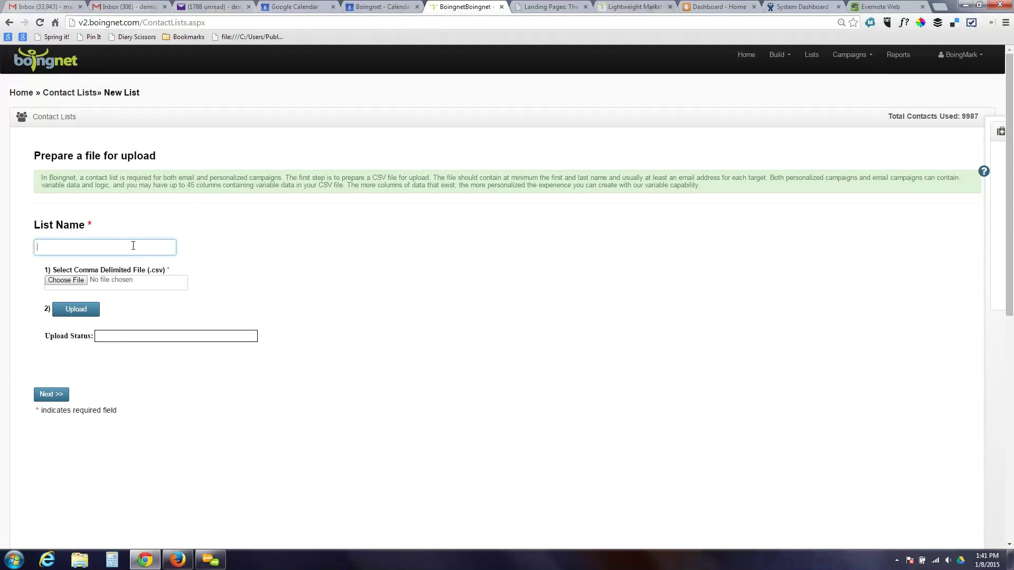
{"action": "type", "text": "Test List "}
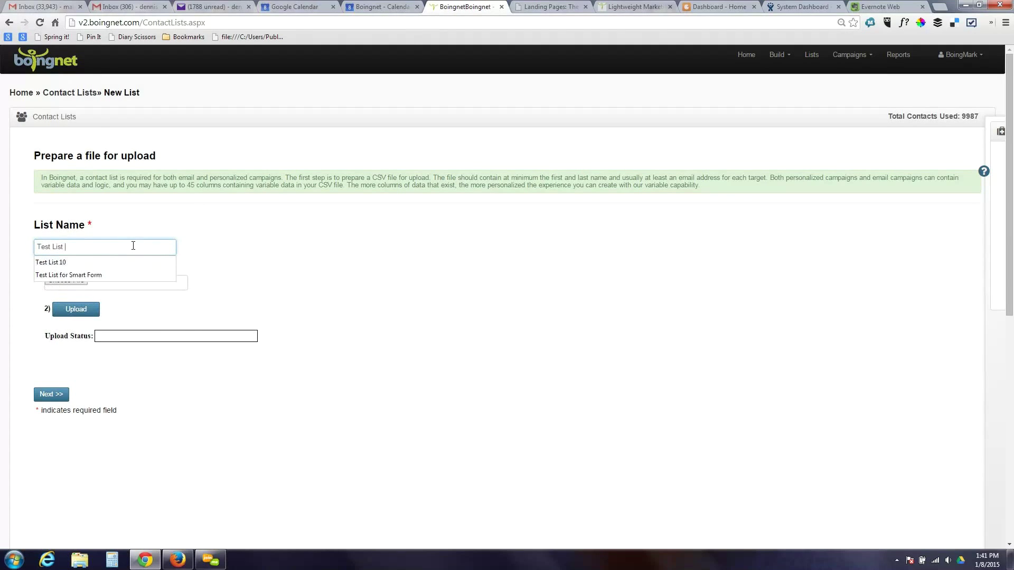
{"action": "type", "text": "11"}
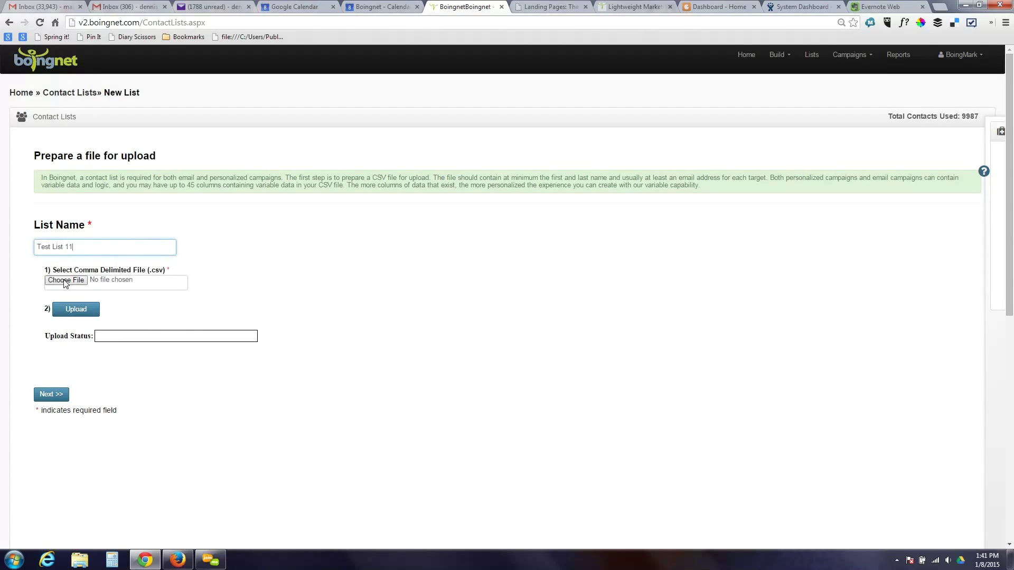
{"action": "left_click", "coordinate": [66, 280]}
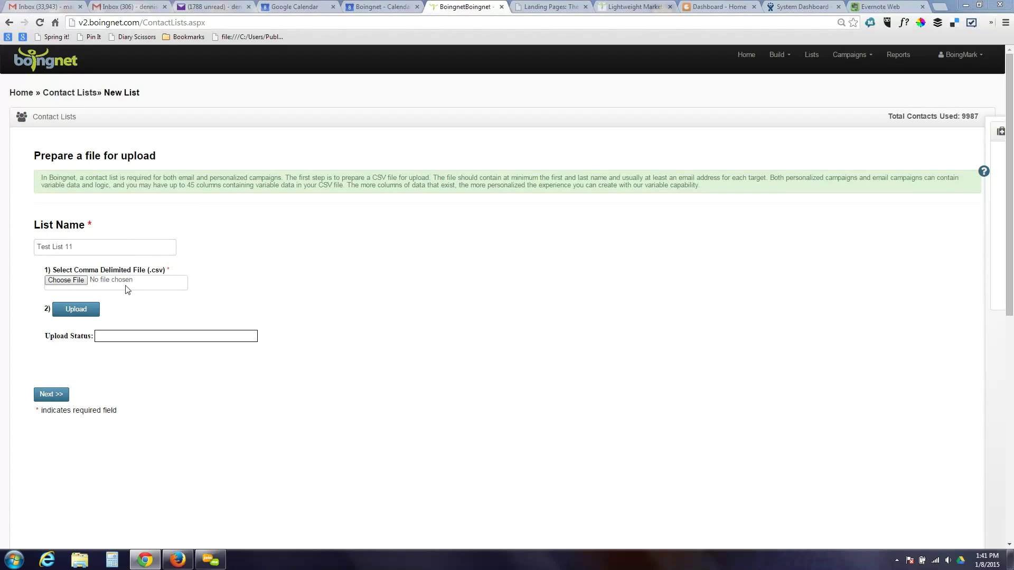
{"action": "left_click", "coordinate": [76, 281]}
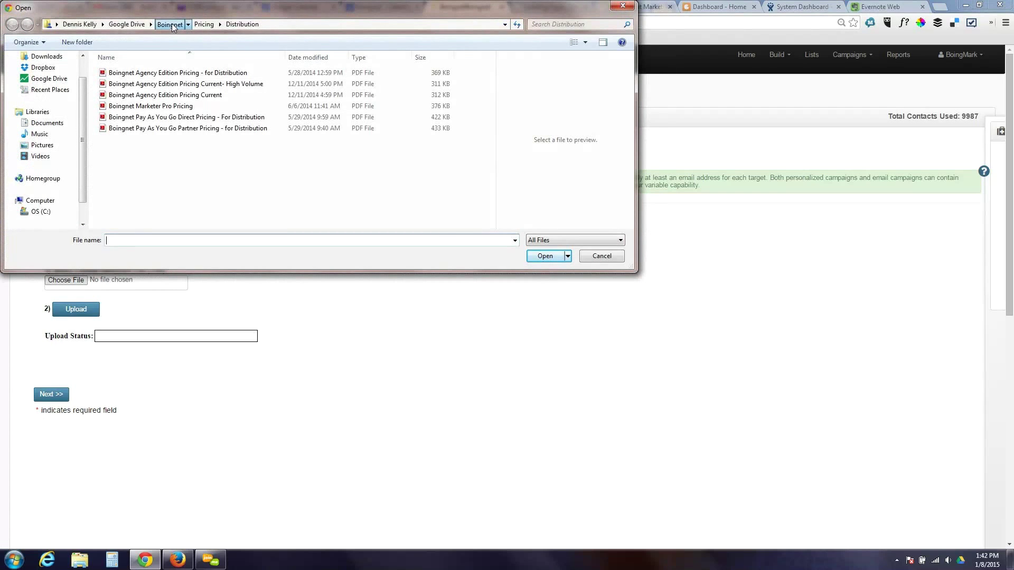
{"action": "left_click", "coordinate": [172, 23]}
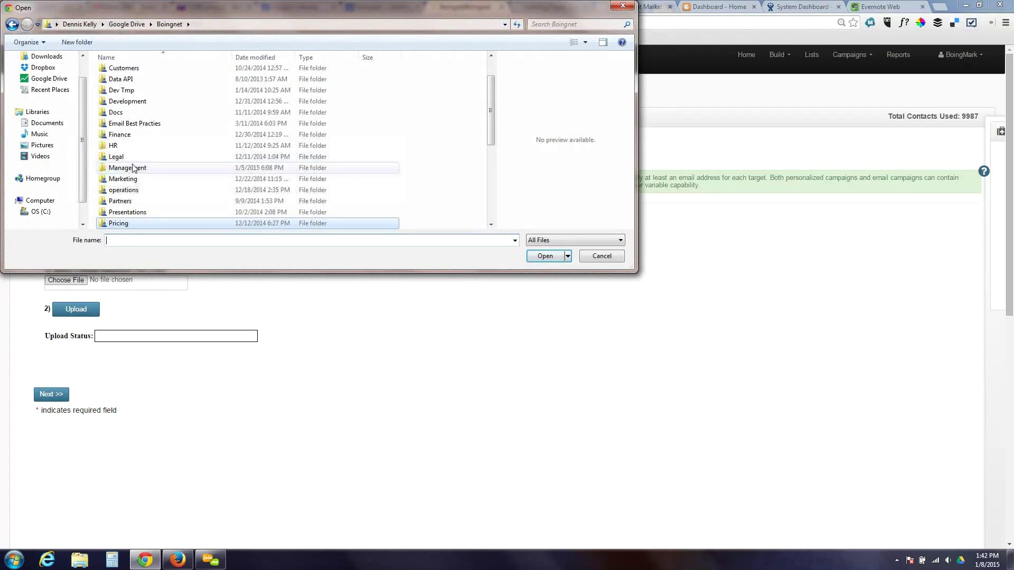
{"action": "double_click", "coordinate": [128, 179]}
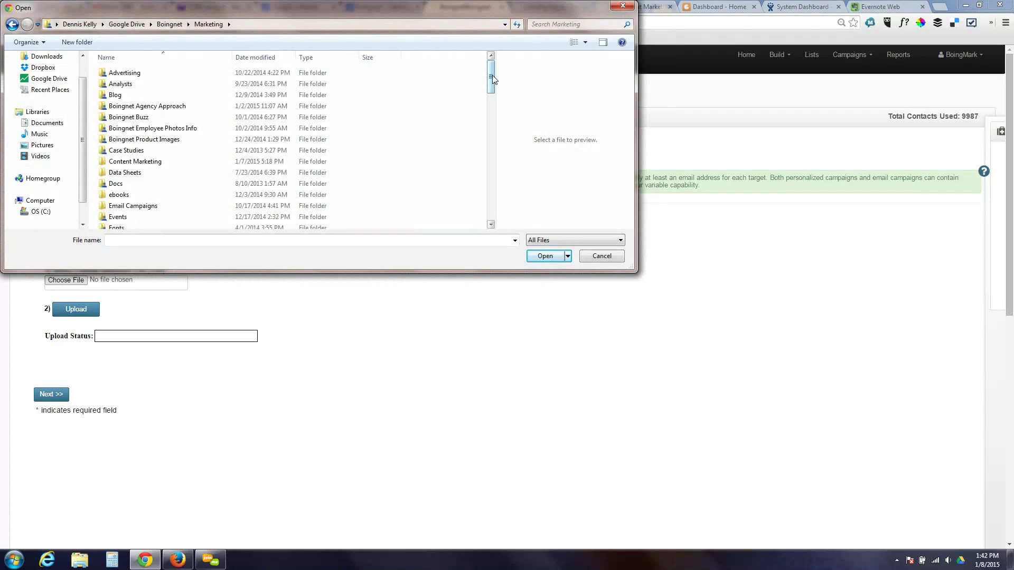
{"action": "left_click_drag", "start_coordinate": [491, 77], "coordinate": [491, 109]}
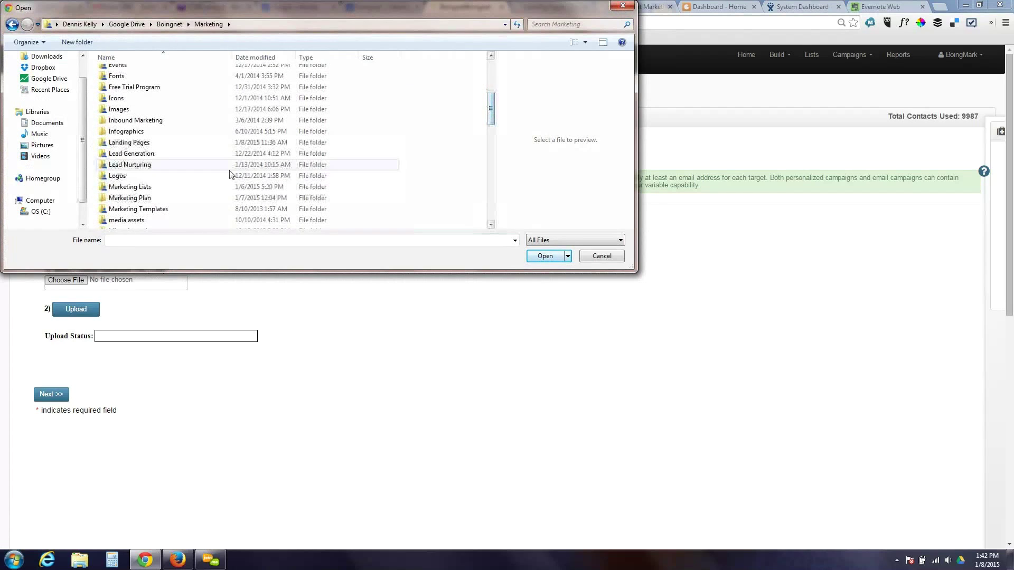
{"action": "double_click", "coordinate": [190, 188]}
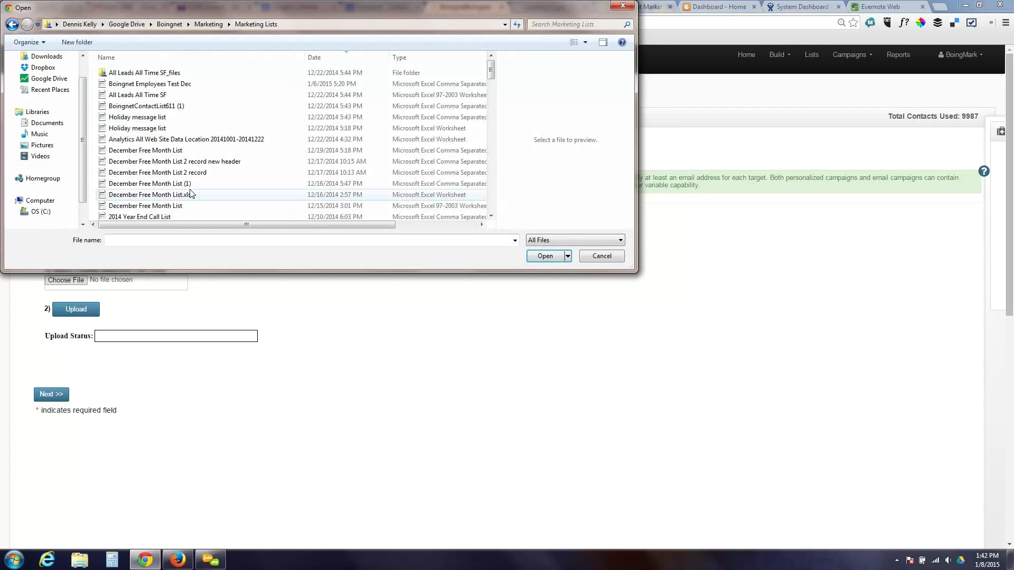
{"action": "double_click", "coordinate": [158, 85]}
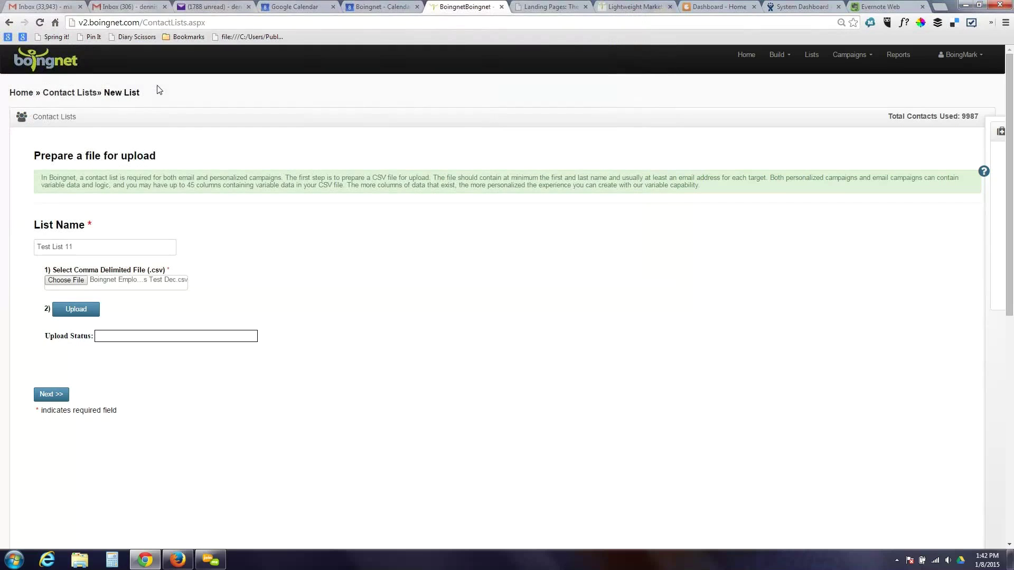
- Upload the file and map First Name, Last Name, Address1 and Email to their matching columns
{"action": "left_click", "coordinate": [88, 309]}
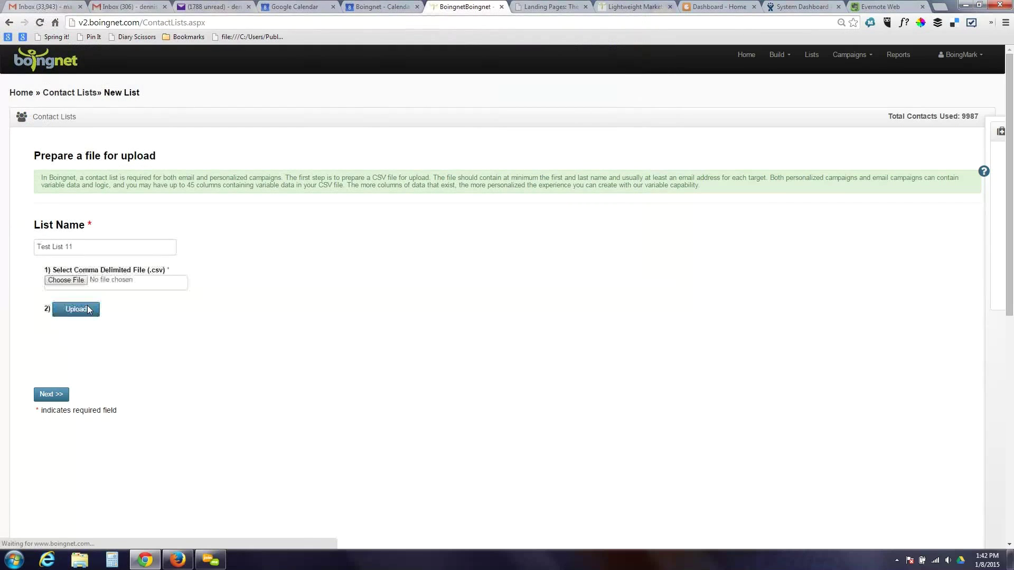
{"action": "left_click", "coordinate": [58, 395]}
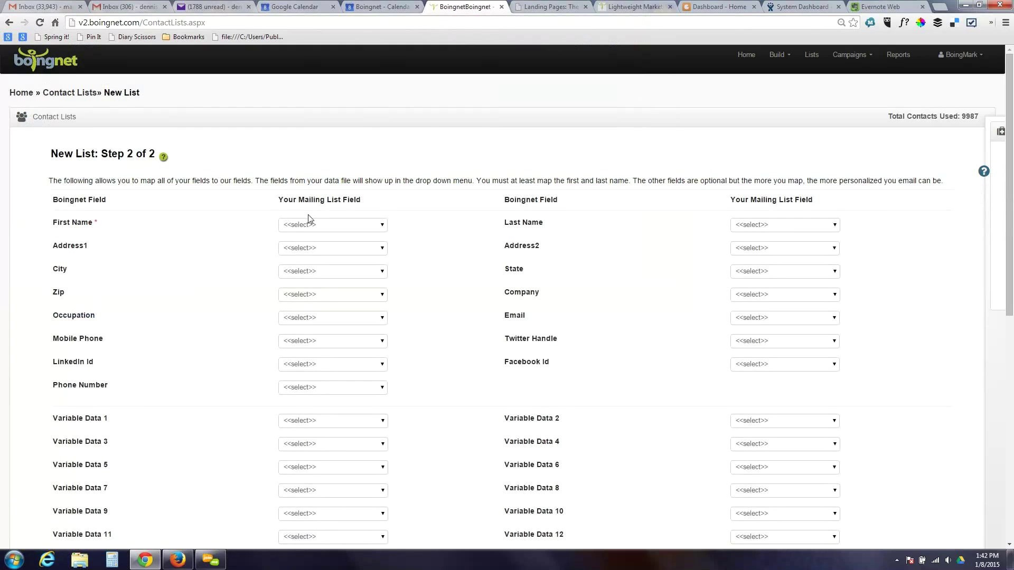
{"action": "left_click", "coordinate": [308, 226]}
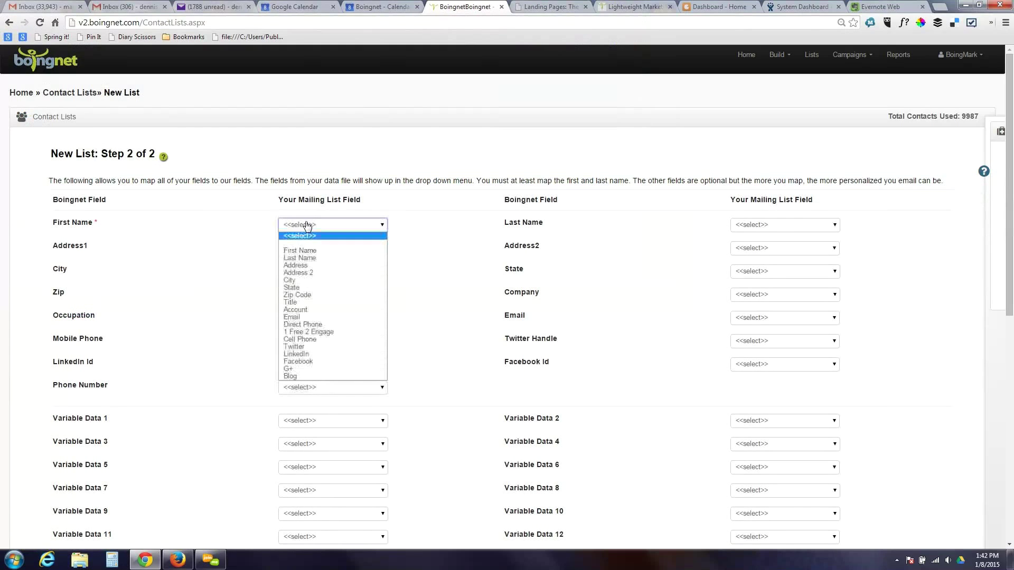
{"action": "left_click", "coordinate": [305, 251]}
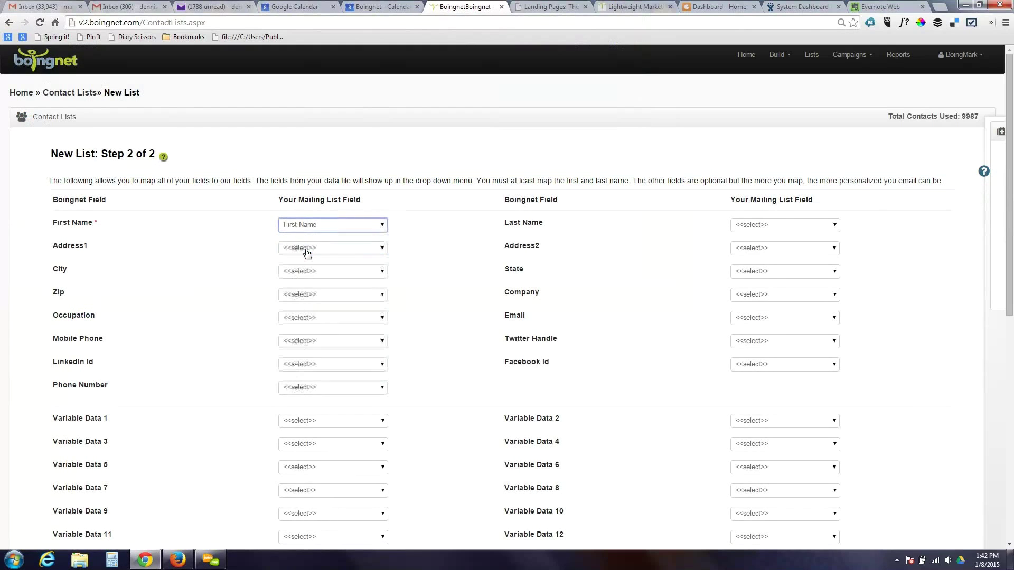
{"action": "left_click", "coordinate": [771, 226]}
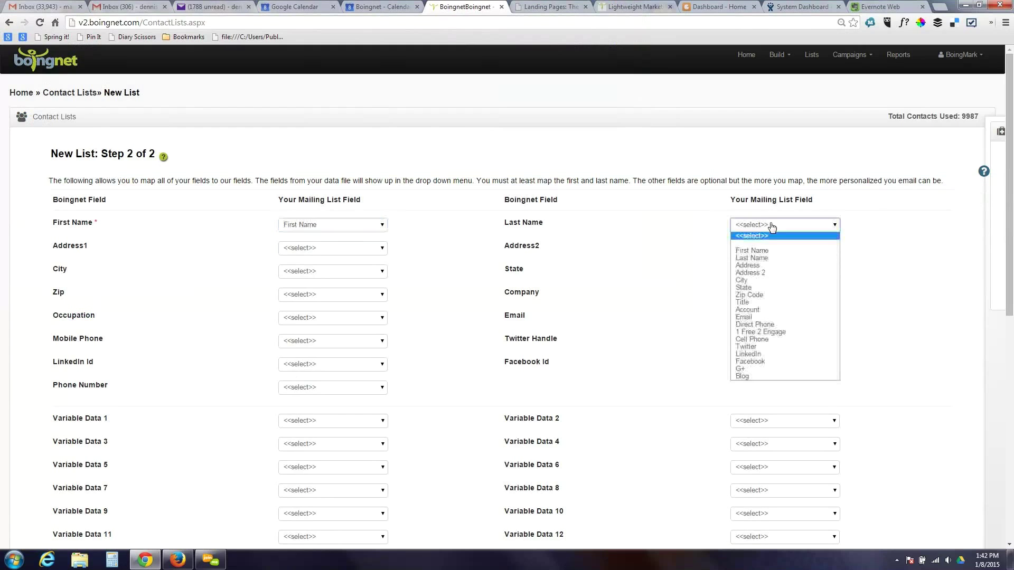
{"action": "left_click", "coordinate": [770, 258]}
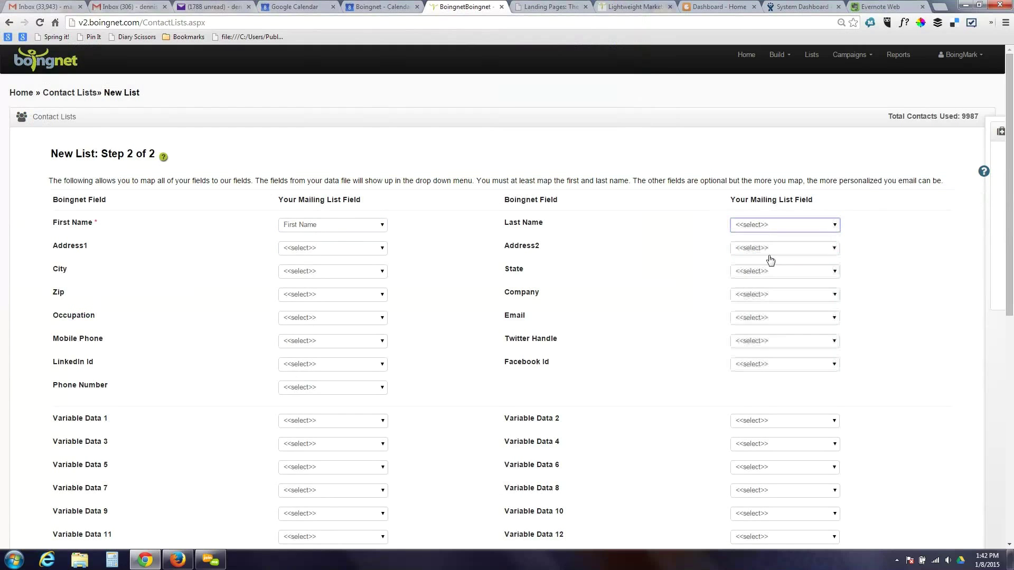
{"action": "left_click", "coordinate": [365, 248]}
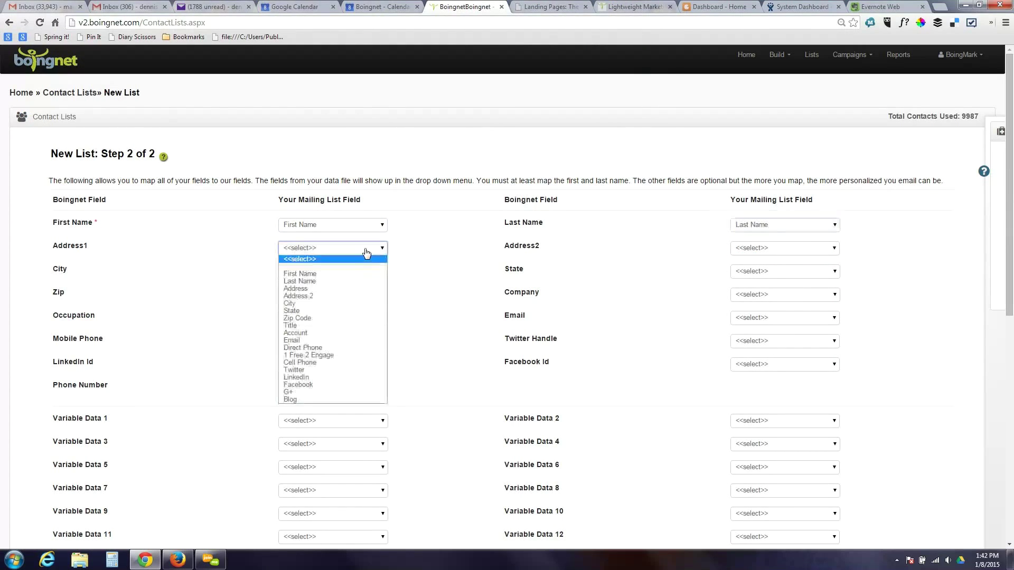
{"action": "left_click", "coordinate": [350, 289]}
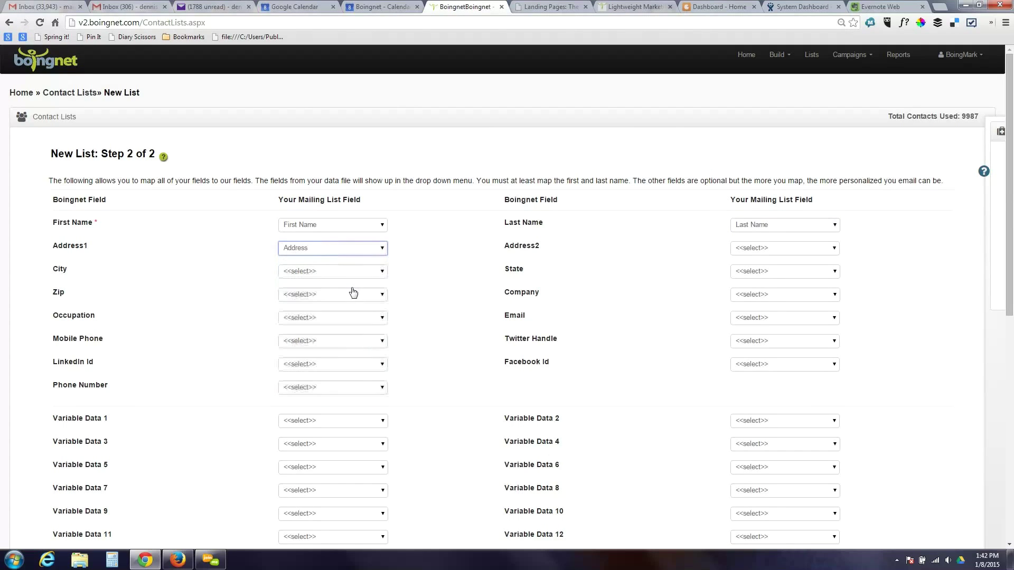
{"action": "left_click", "coordinate": [760, 319]}
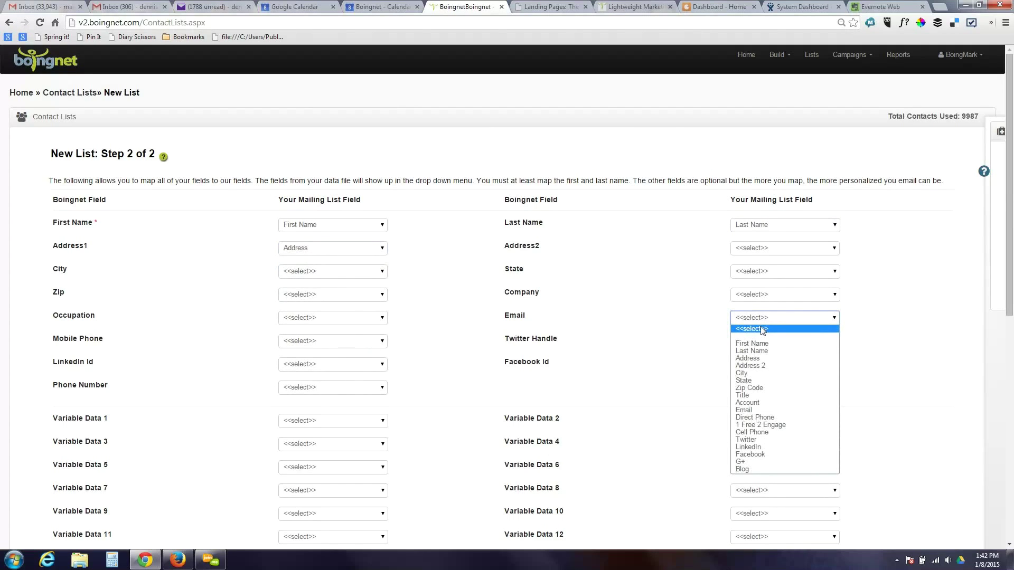
{"action": "left_click", "coordinate": [763, 410]}
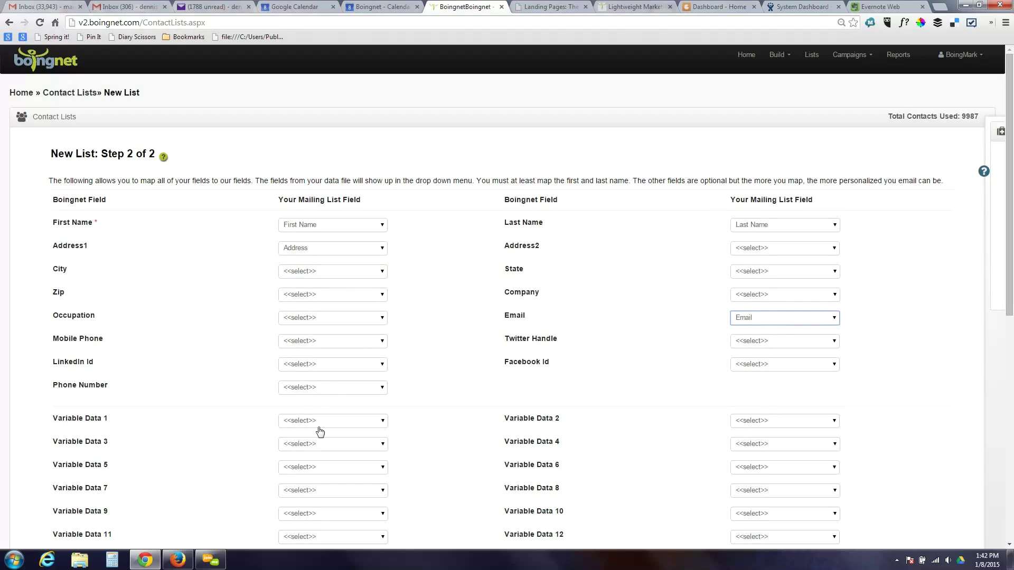
- Map Variable Data 1 to the G+ column and Variable Data 2 to the Blog column
{"action": "left_click", "coordinate": [340, 422]}
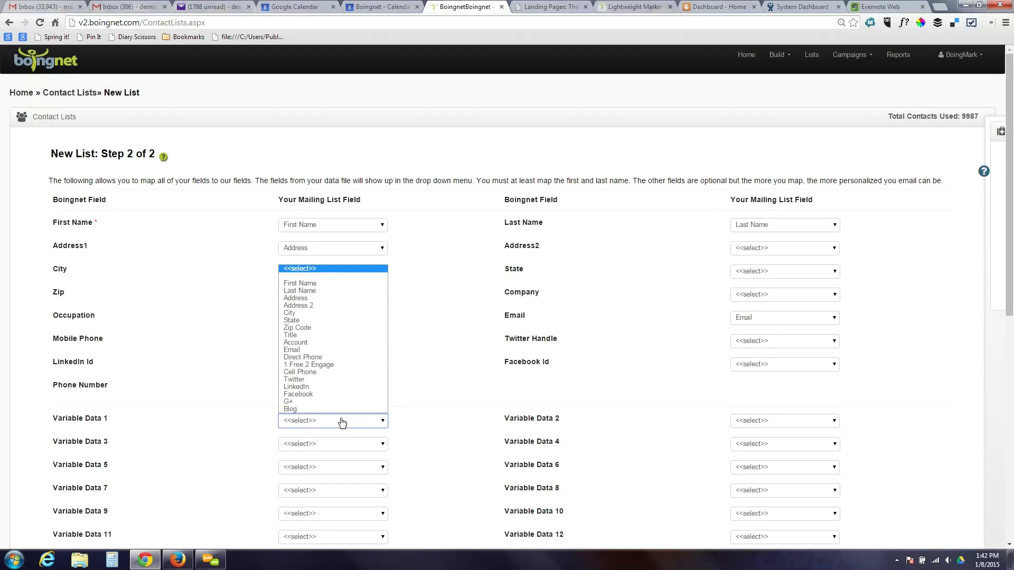
{"action": "left_click", "coordinate": [322, 403]}
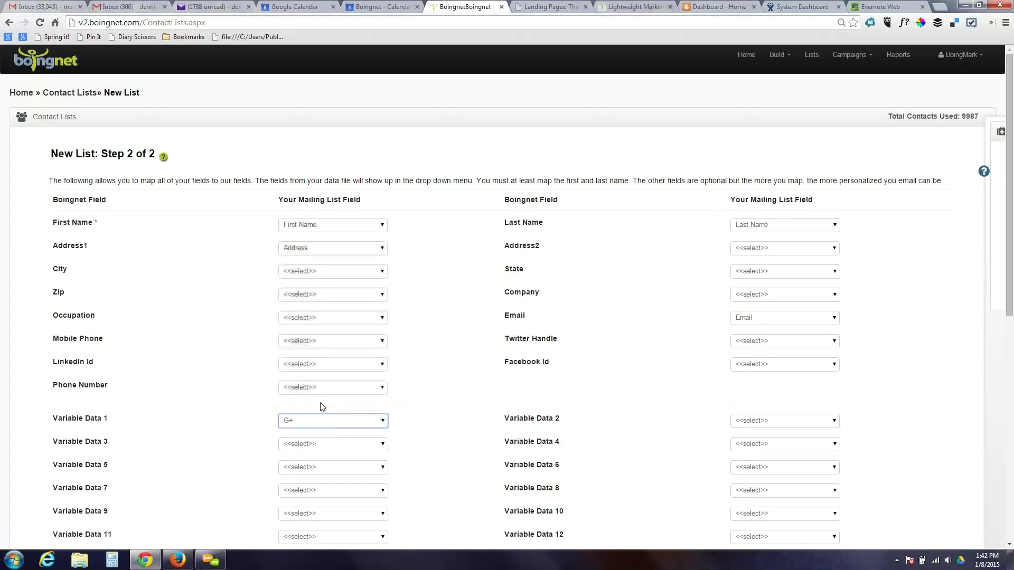
{"action": "left_click", "coordinate": [820, 426]}
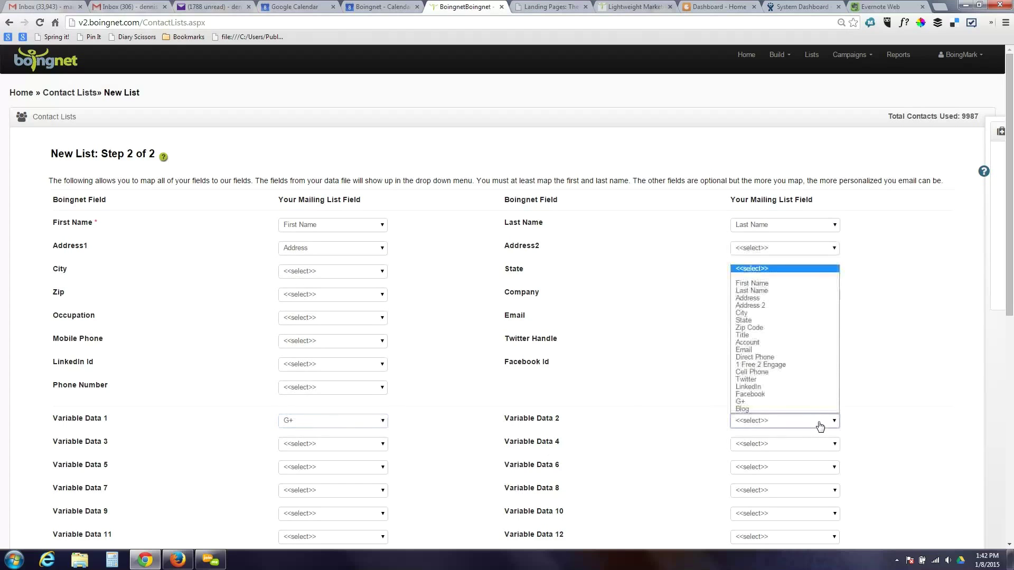
{"action": "left_click", "coordinate": [796, 412]}
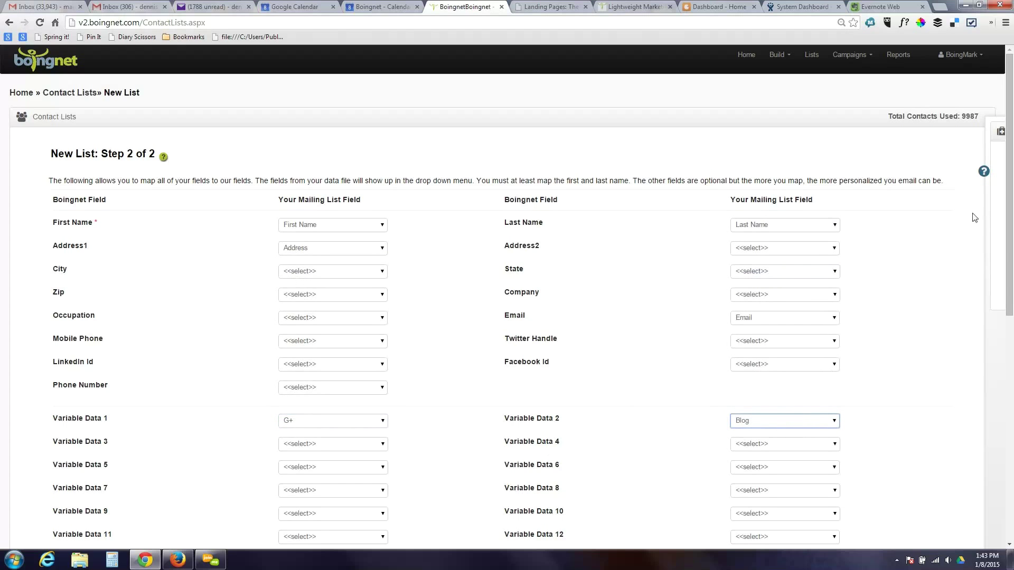
{"action": "left_click_drag", "start_coordinate": [1010, 251], "coordinate": [1009, 420]}
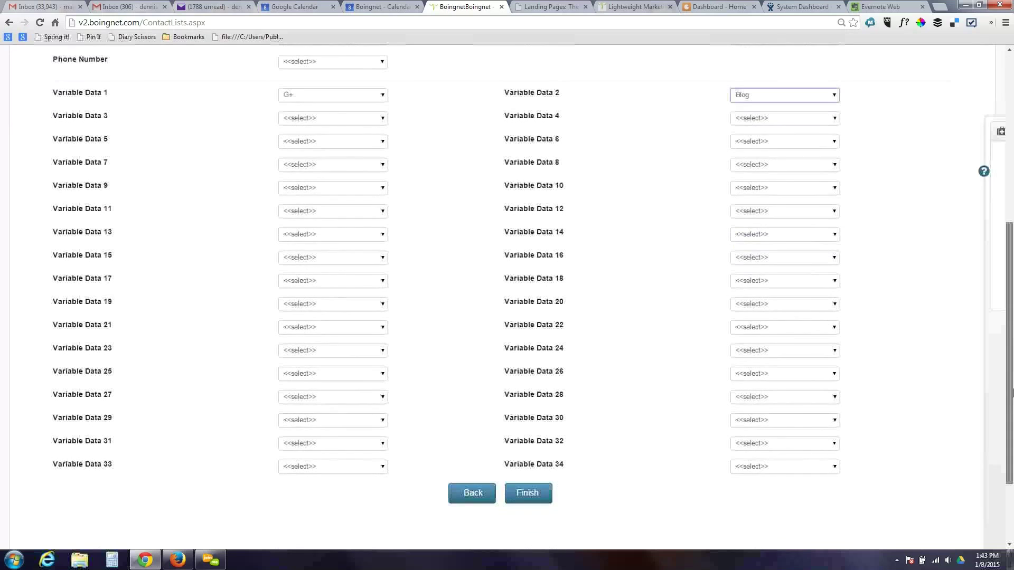
- Finish Test List 11, open its 9 contacts, and view one contact's details without changes
{"action": "left_click", "coordinate": [516, 501]}
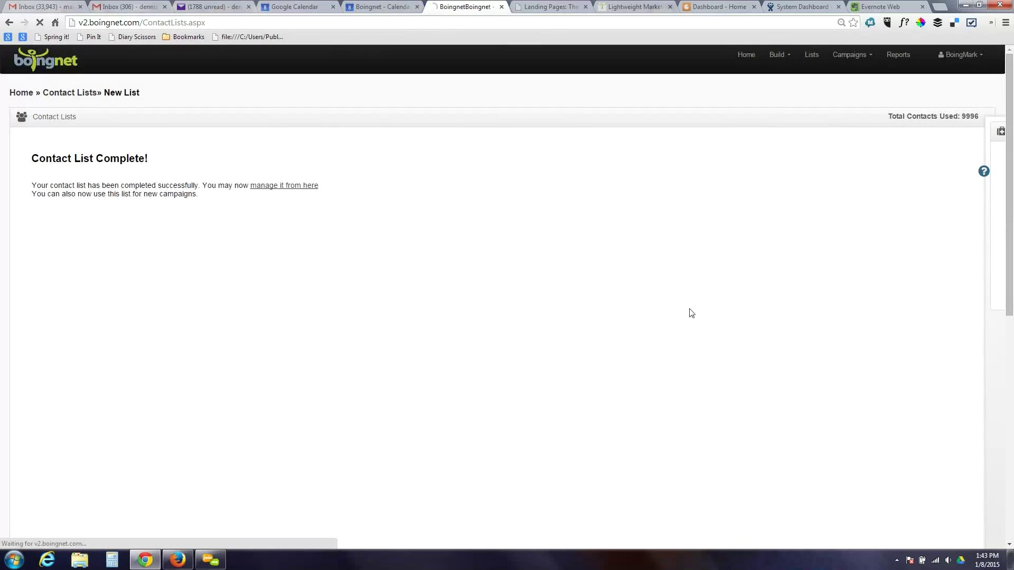
{"action": "left_click", "coordinate": [293, 186]}
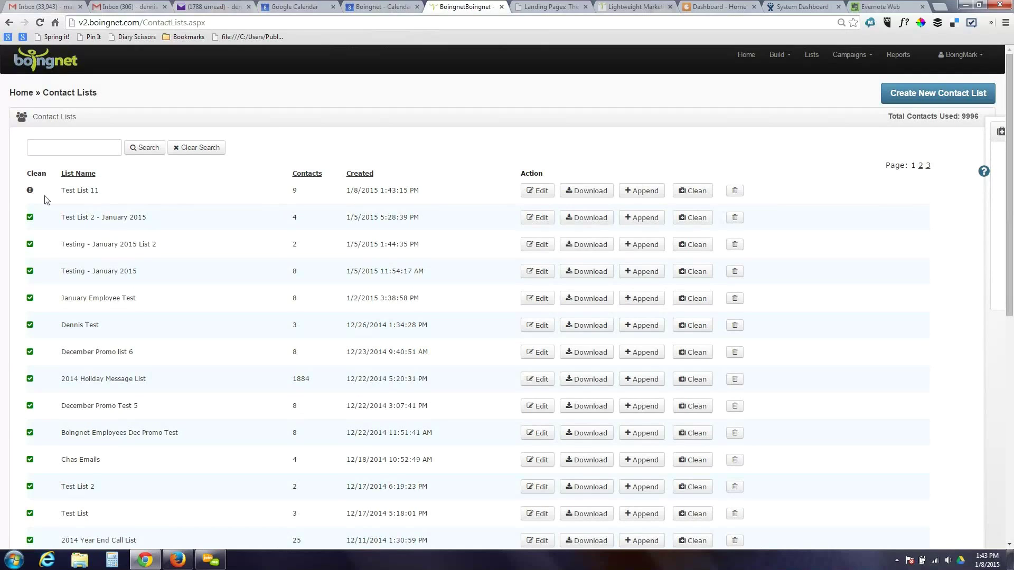
{"action": "mouse_move", "coordinate": [30, 193]}
{"action": "left_click", "coordinate": [535, 191]}
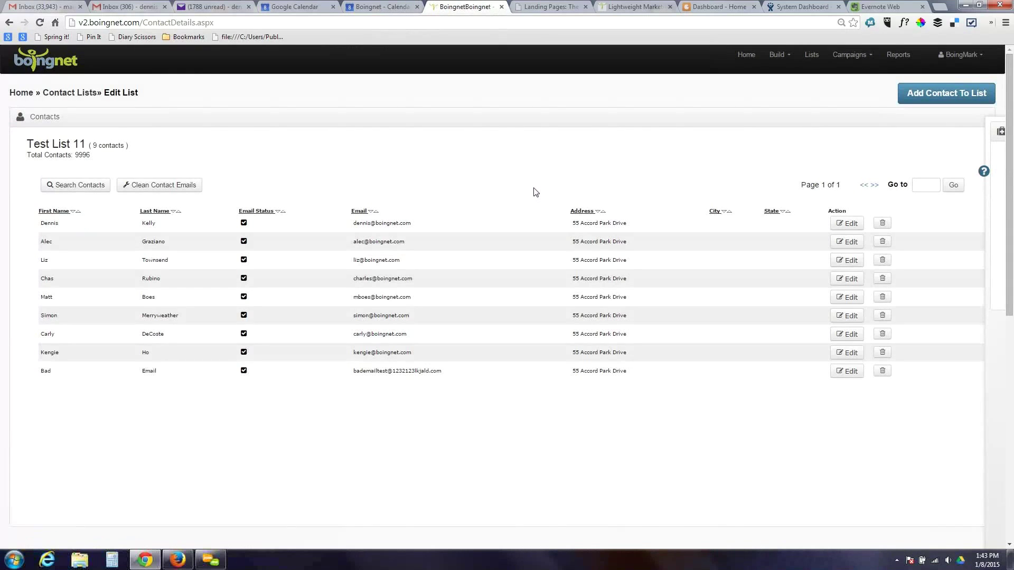
{"action": "left_click", "coordinate": [844, 224]}
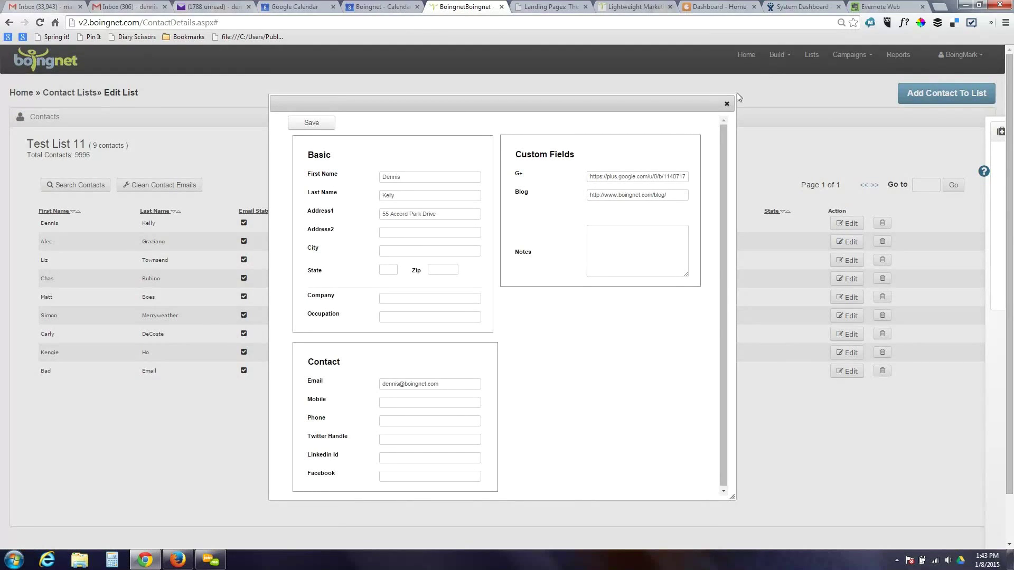
{"action": "left_click", "coordinate": [726, 105]}
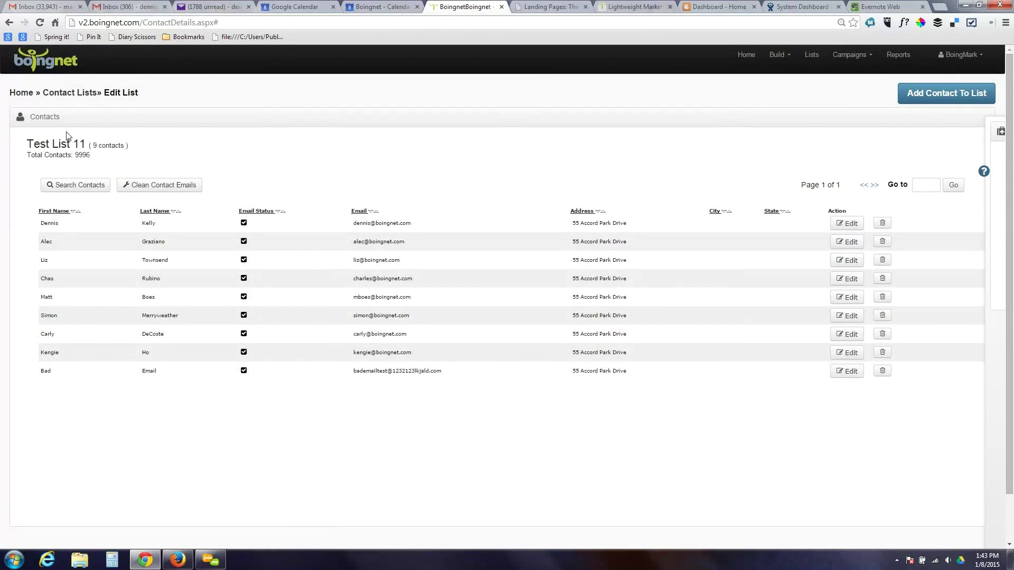
- View Test List 11's Complete Clean and Quick Clean options, then go back to the lists overview
{"action": "left_click", "coordinate": [157, 185]}
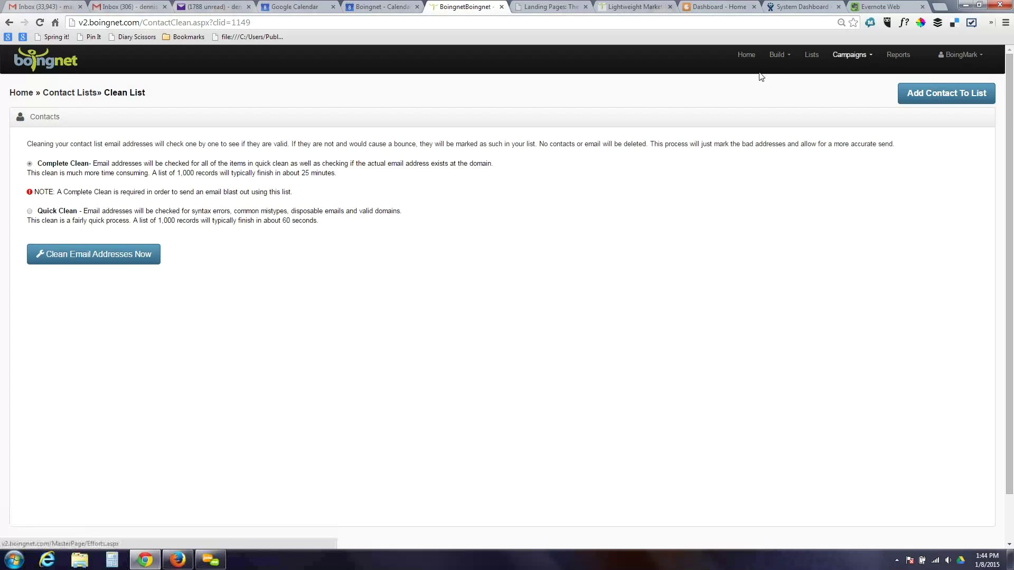
{"action": "left_click", "coordinate": [817, 57]}
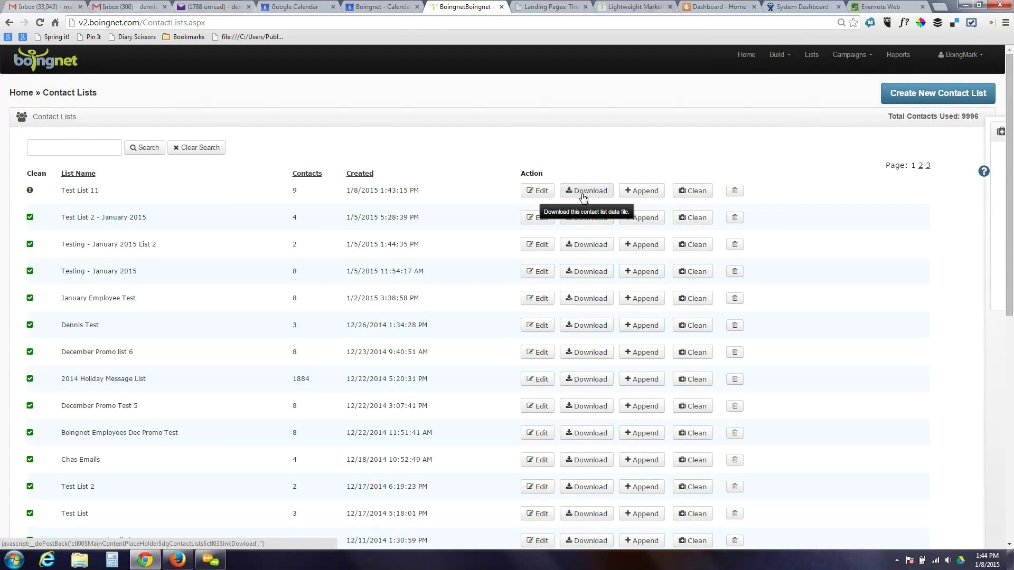
- Reopen Contact Lists, showing 9996 contacts used and Test List 11 still uncleaned
{"action": "left_click", "coordinate": [583, 193]}
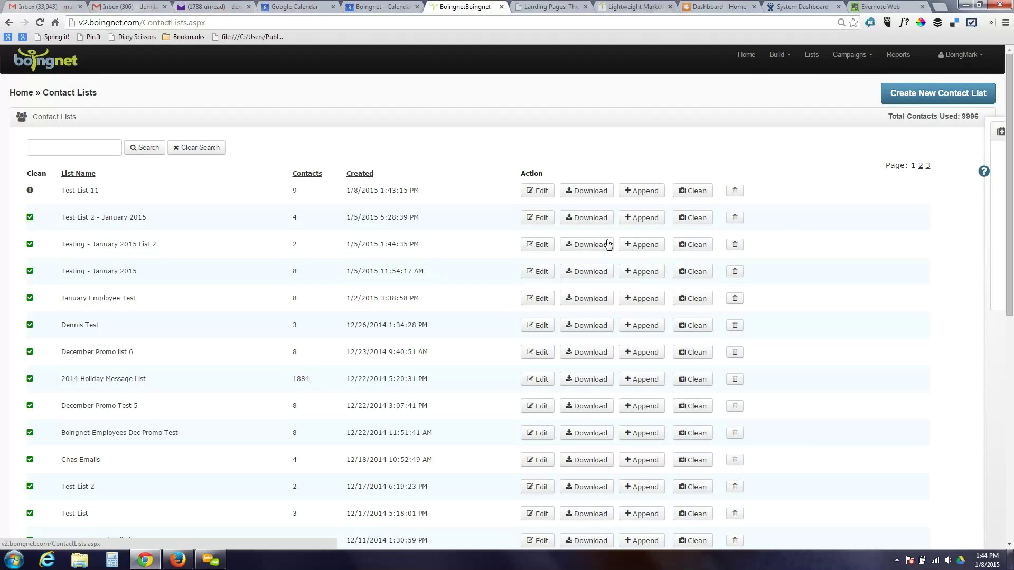
- In the agency account, show the 23,429 of 25,000 contact credits and both clients (1460, 111 contacts)
{"action": "left_click", "coordinate": [178, 561]}
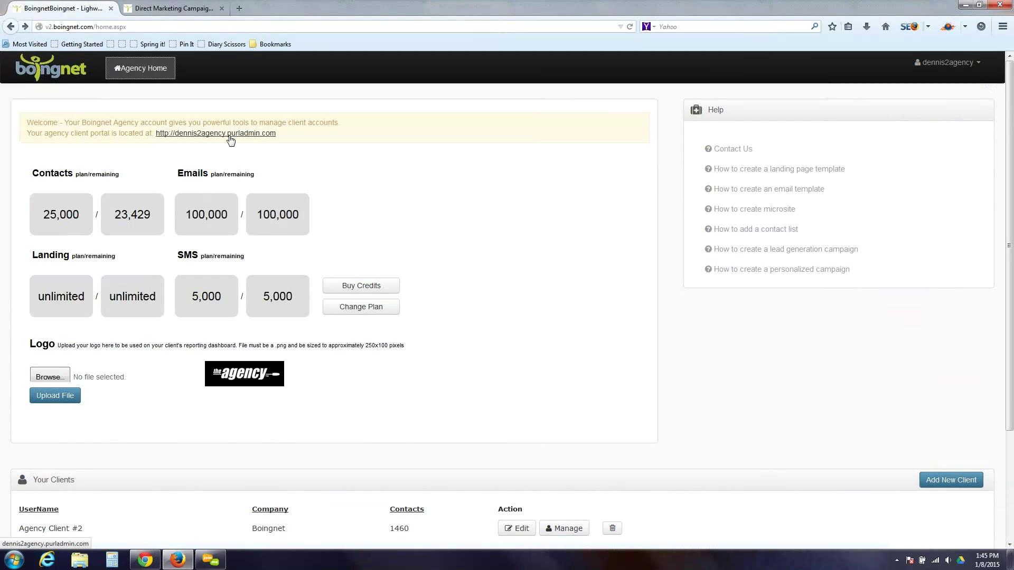
{"action": "left_click", "coordinate": [231, 139]}
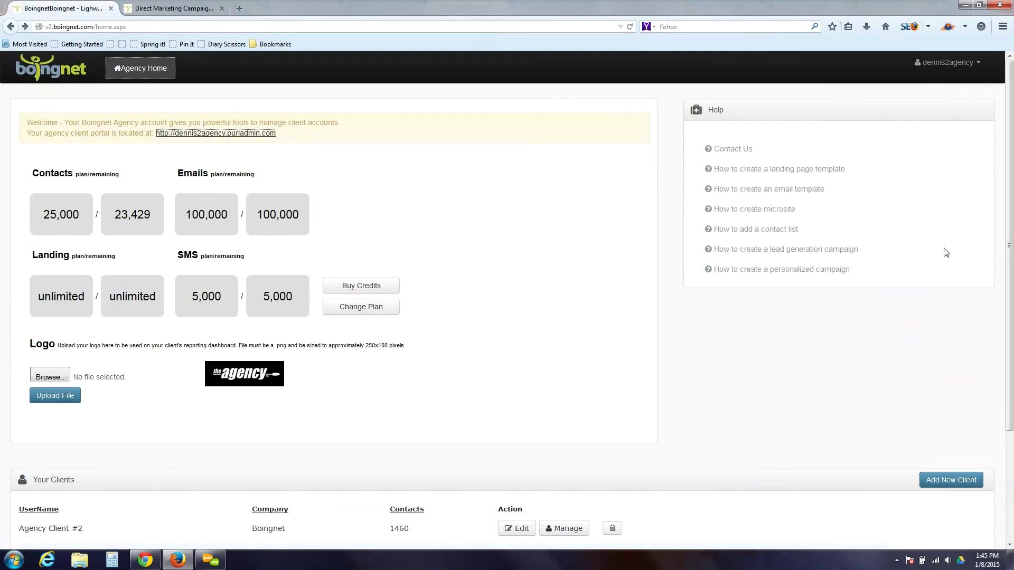
{"action": "scroll", "coordinate": [368, 361], "scroll_direction": "down", "scroll_amount": 3}
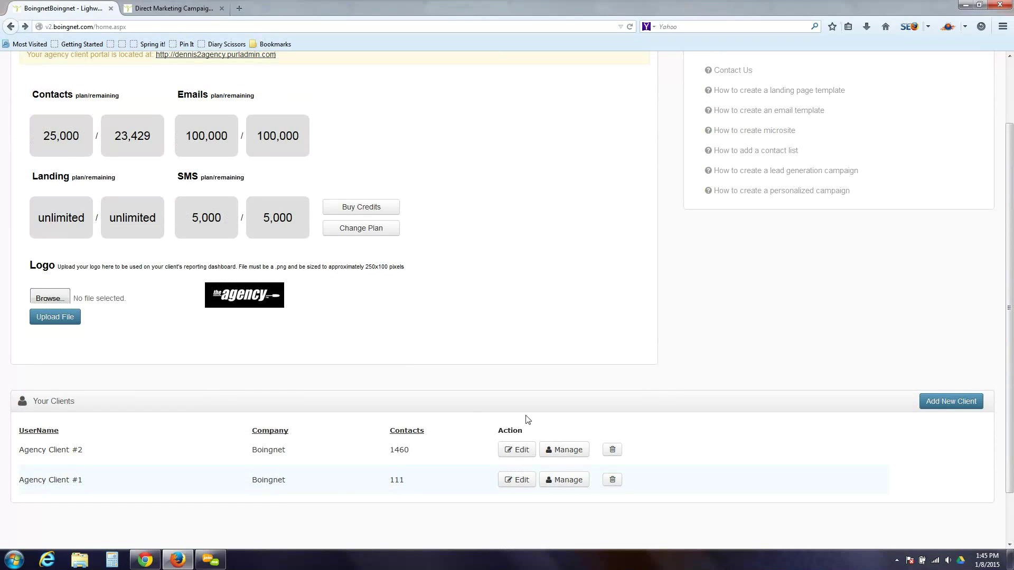
- Manage Agency Client #2's account and close the 'Whats New With Boingnet?' popup
{"action": "left_click", "coordinate": [574, 453]}
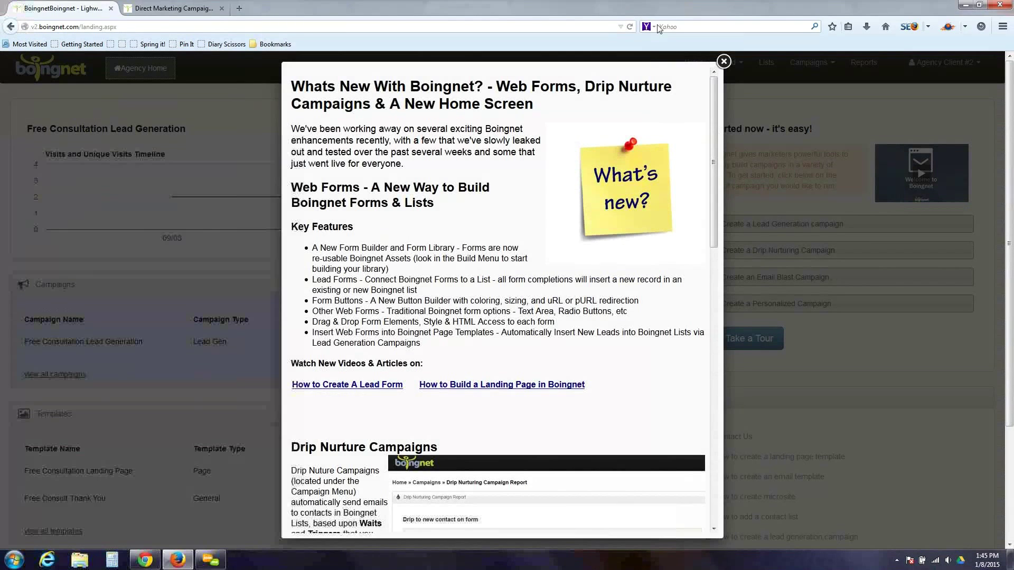
{"action": "left_click", "coordinate": [724, 61]}
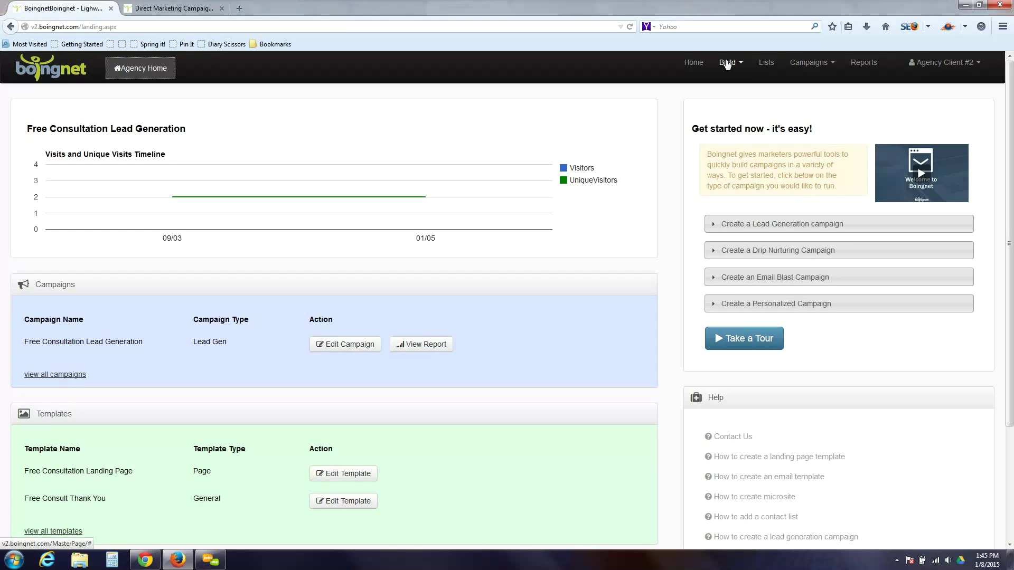
- Log in to the client portal with the saved agency username and its password
{"action": "left_click", "coordinate": [184, 13]}
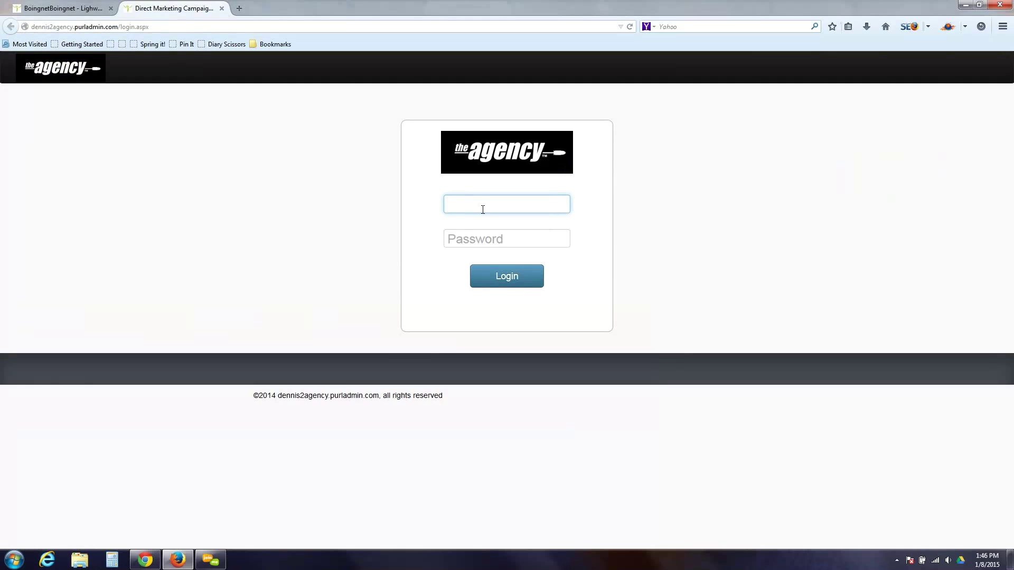
{"action": "type", "text": "d"}
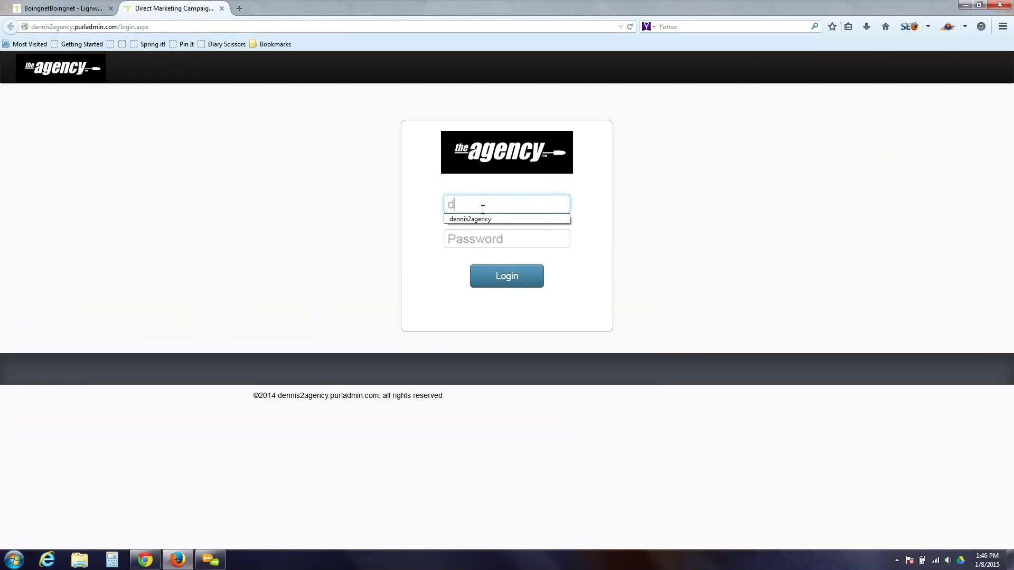
{"action": "left_click", "coordinate": [482, 220]}
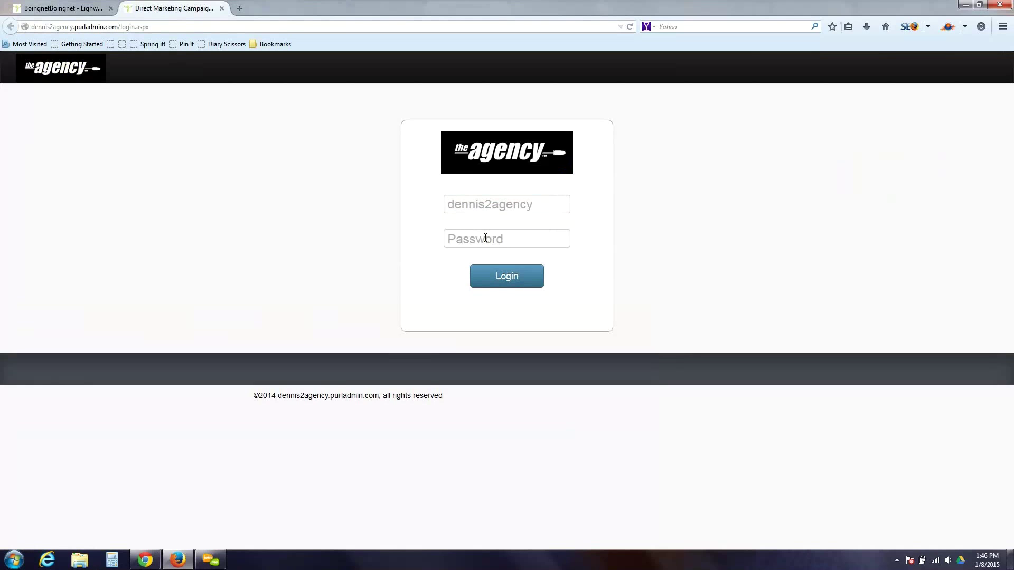
{"action": "left_click", "coordinate": [518, 237]}
{"action": "type", "text": "********"}
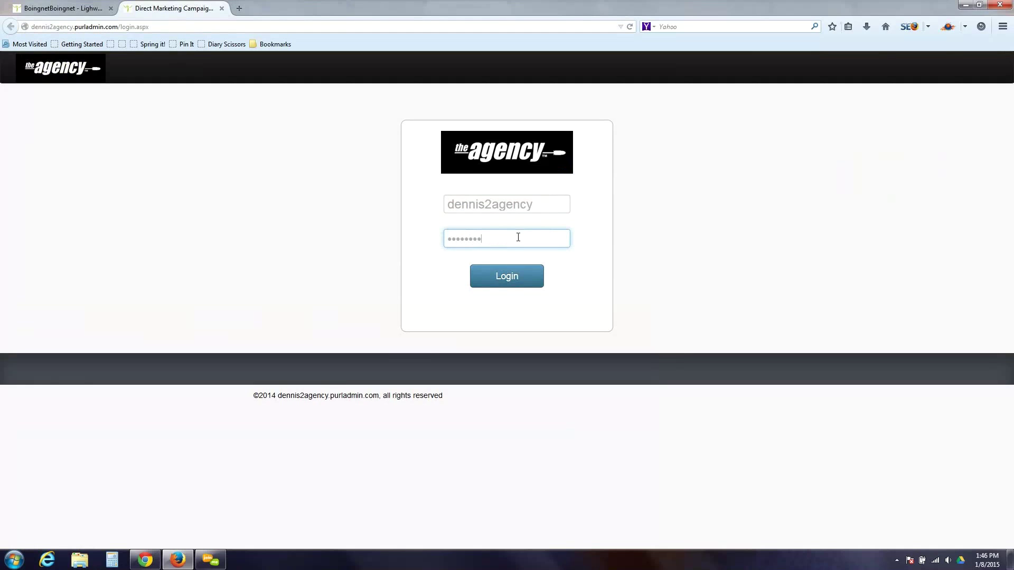
{"action": "left_click", "coordinate": [507, 277]}
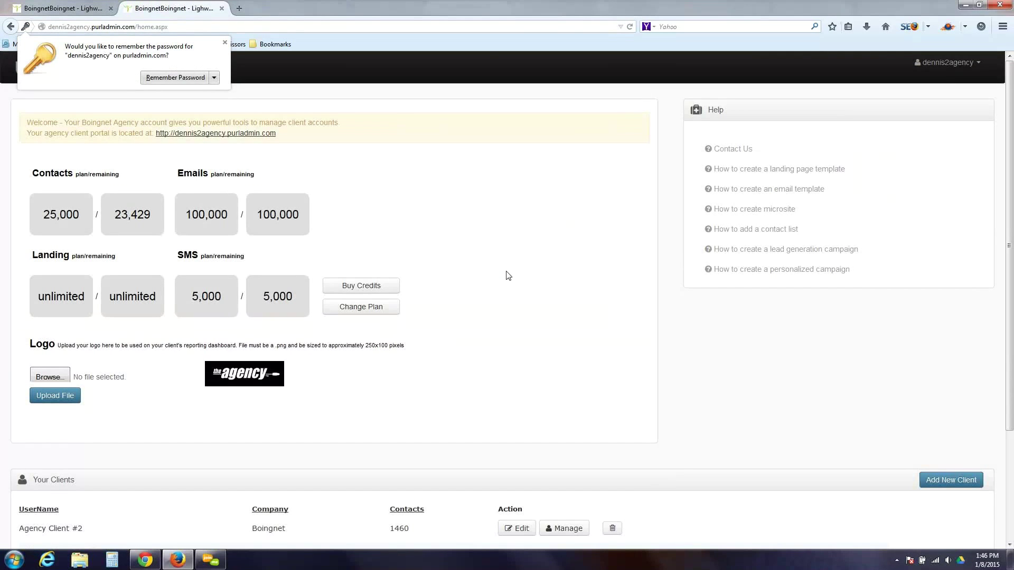
{"action": "left_click", "coordinate": [226, 44]}
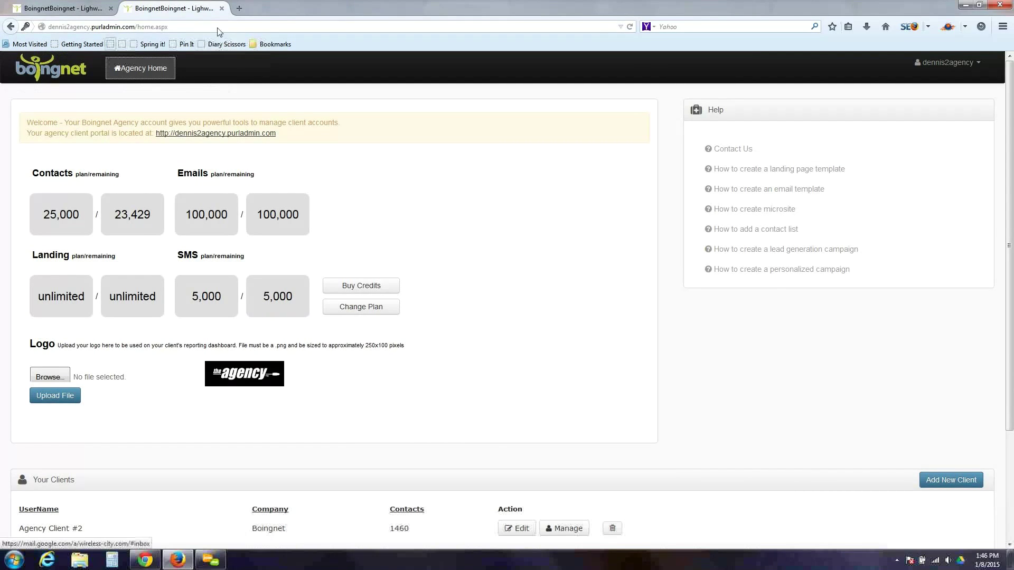
- Return to the portal login and sign in as Agency Client #2 with the client's password
{"action": "left_click", "coordinate": [10, 28]}
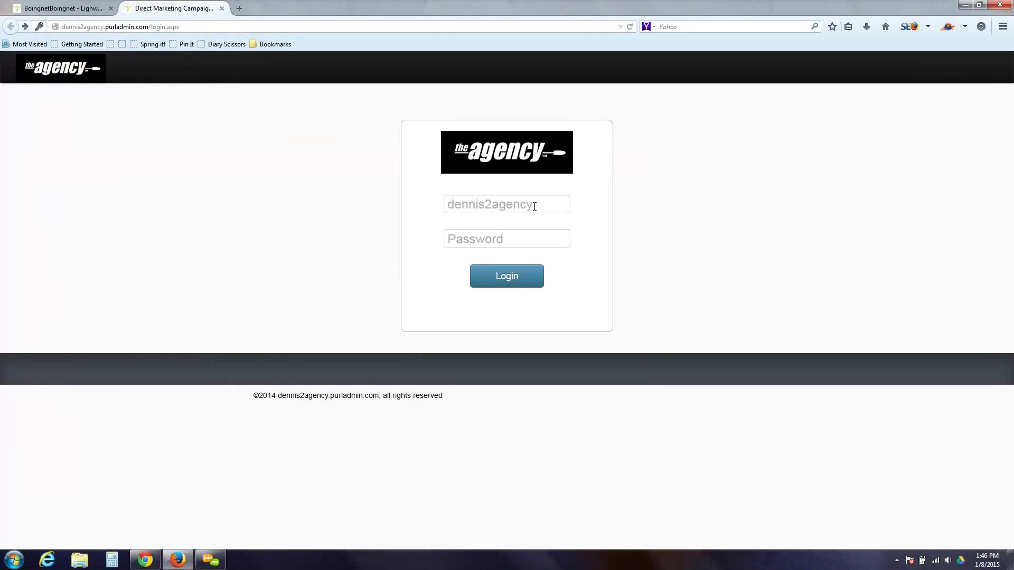
{"action": "left_click", "coordinate": [534, 206]}
{"action": "type", "text": "Agency C"}
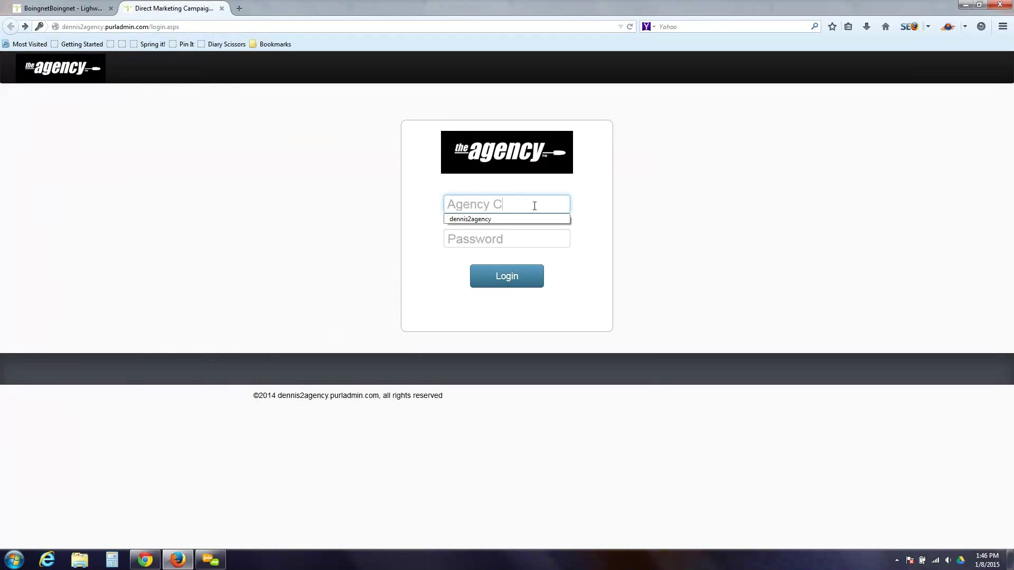
{"action": "type", "text": "lient #2"}
{"action": "key", "text": "Tab"}
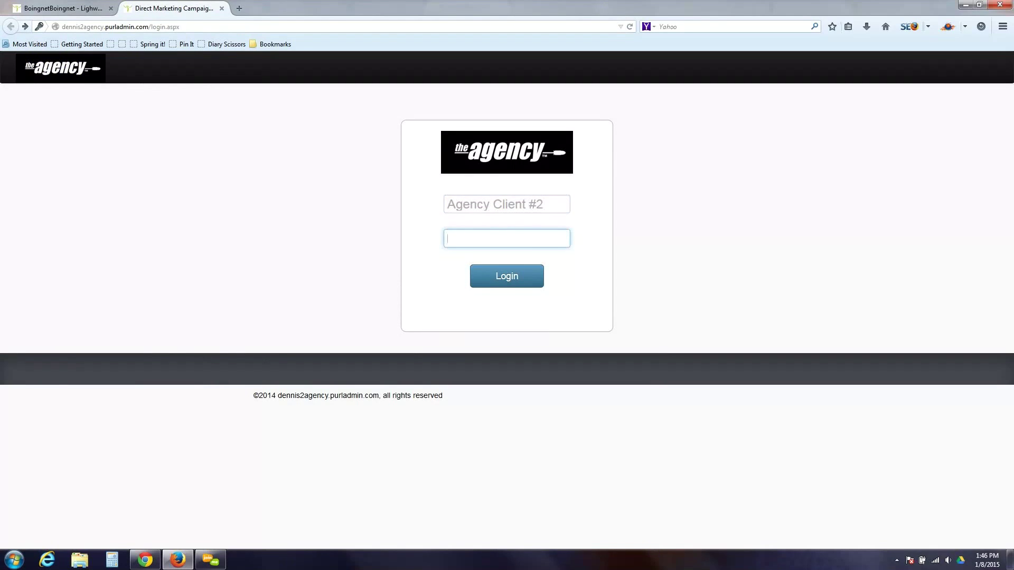
{"action": "type", "text": "•••••••"}
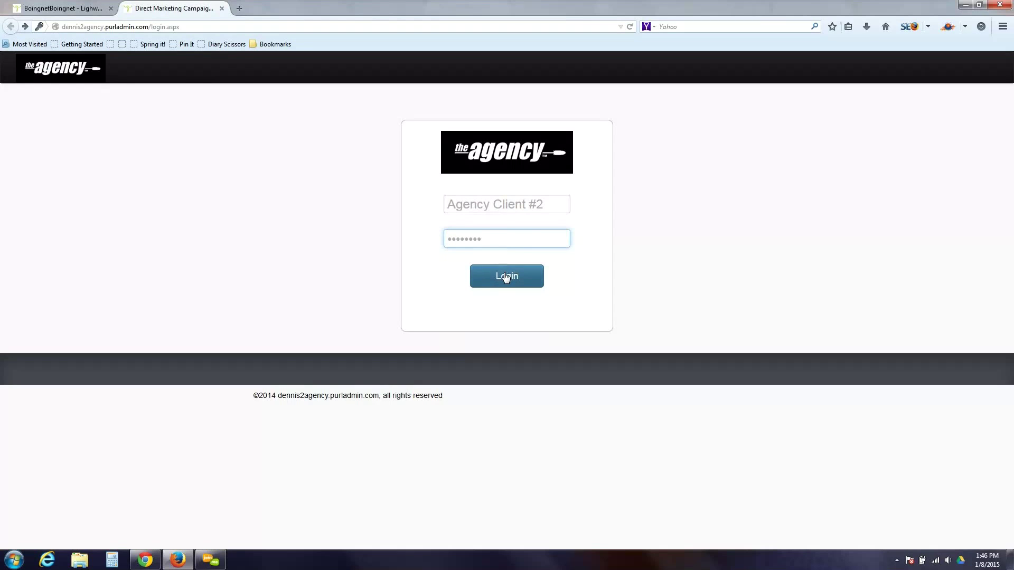
{"action": "left_click", "coordinate": [506, 277]}
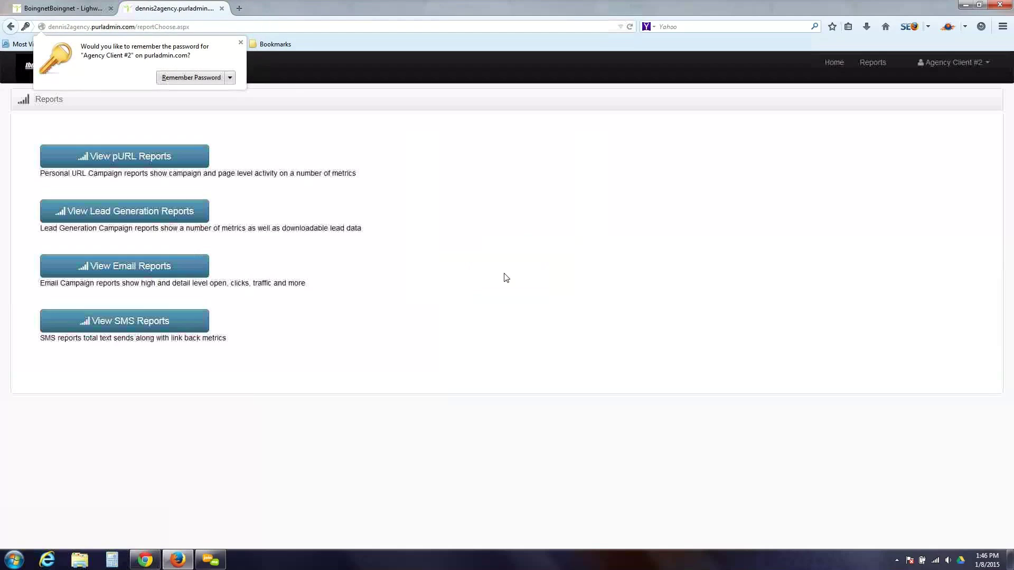
- Generate the Free Consultation Lead Generation pURL summary: 4 opens, 2 conversions, 50.00% conversion rate
{"action": "left_click", "coordinate": [241, 42]}
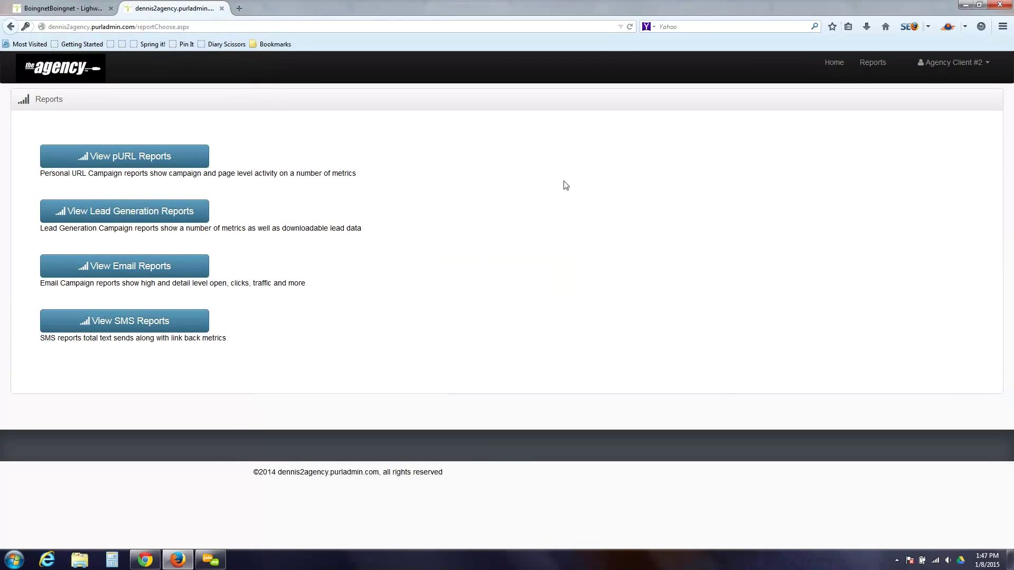
{"action": "left_click", "coordinate": [157, 264]}
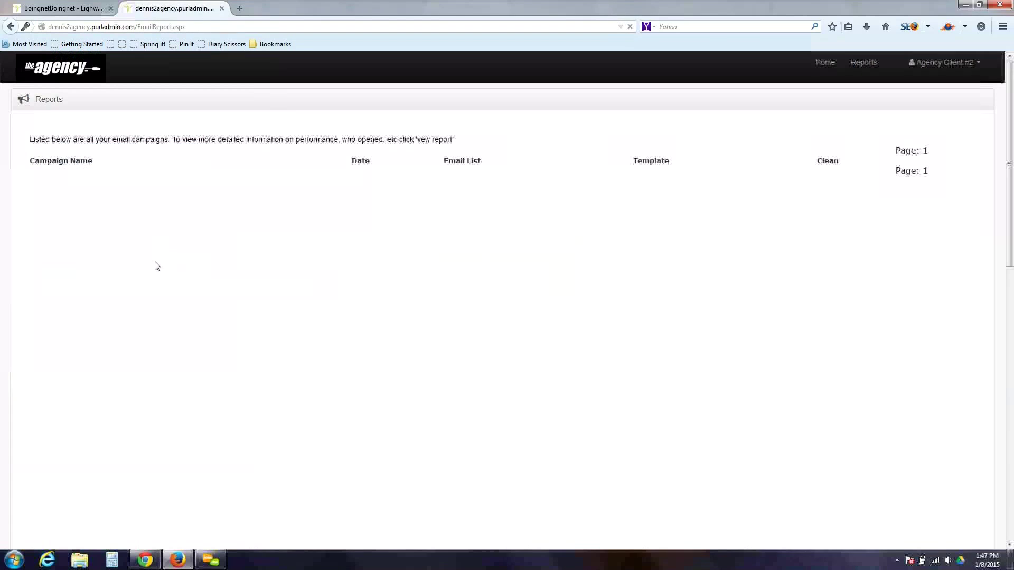
{"action": "left_click", "coordinate": [11, 27]}
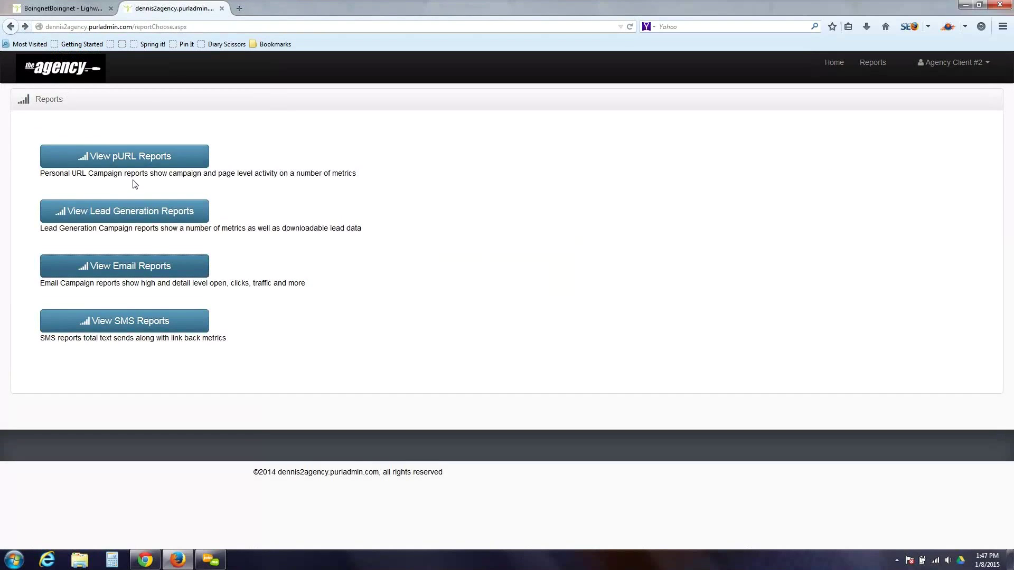
{"action": "left_click", "coordinate": [155, 164]}
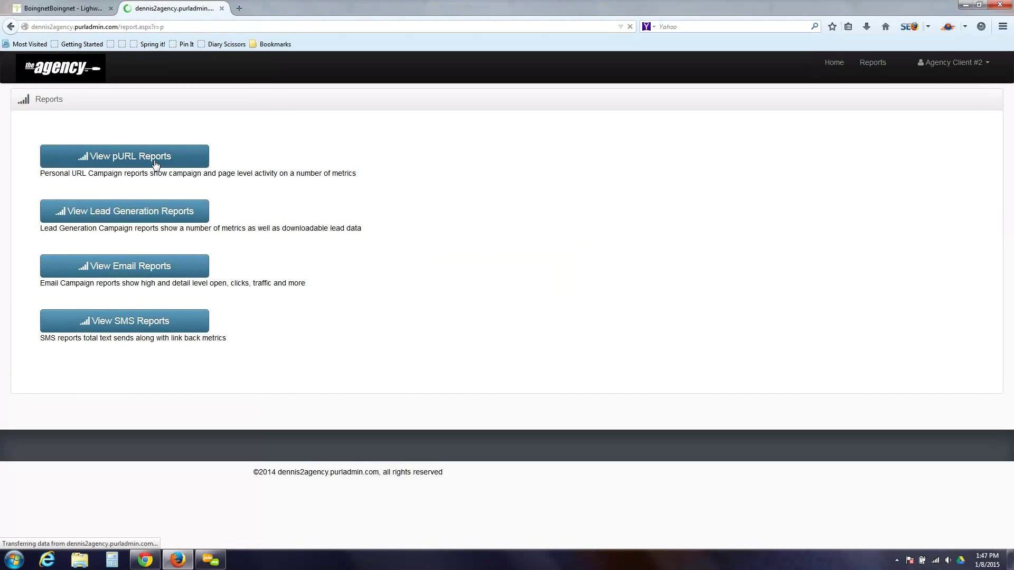
{"action": "left_click", "coordinate": [196, 211]}
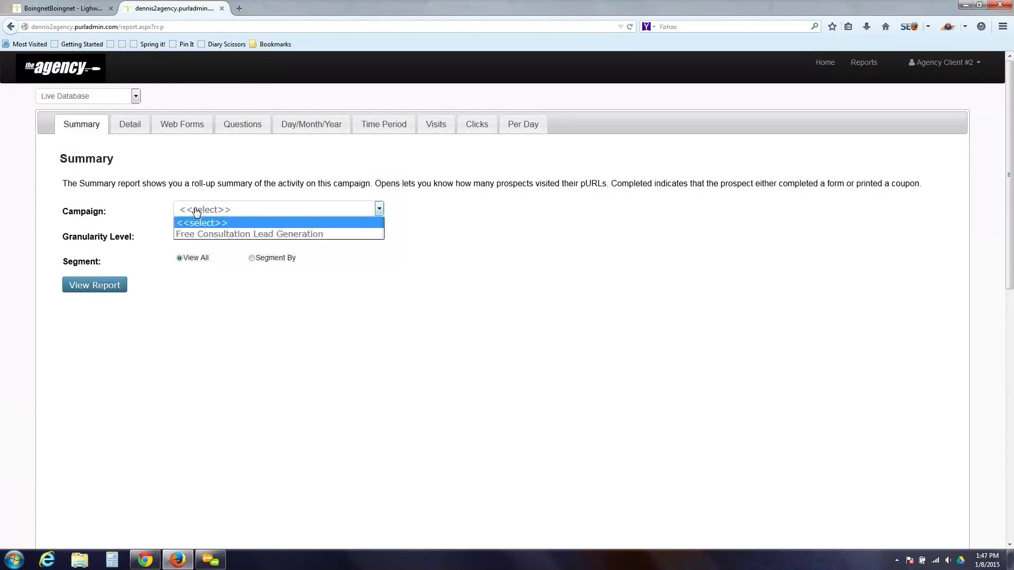
{"action": "left_click", "coordinate": [209, 234]}
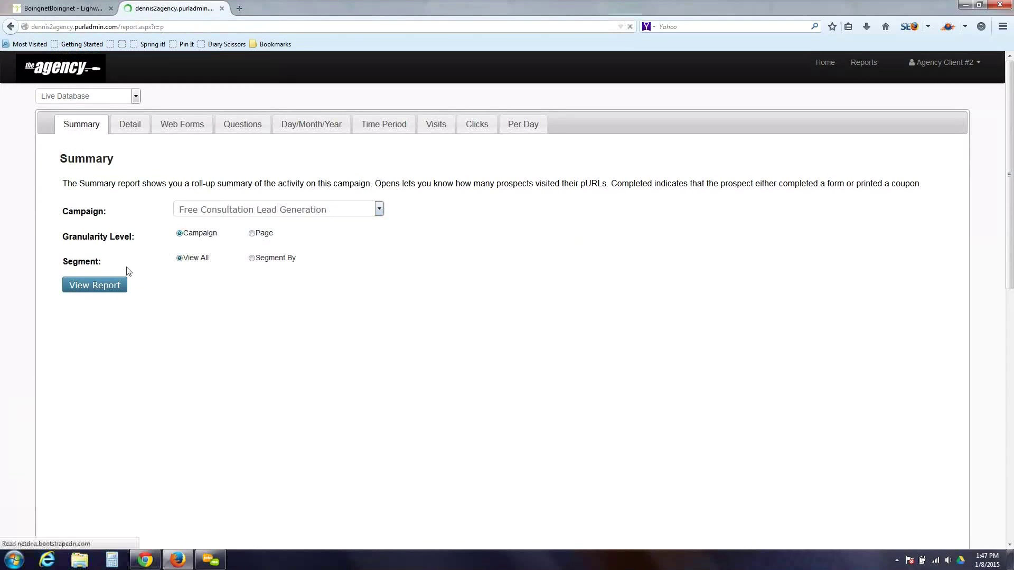
{"action": "left_click", "coordinate": [105, 287]}
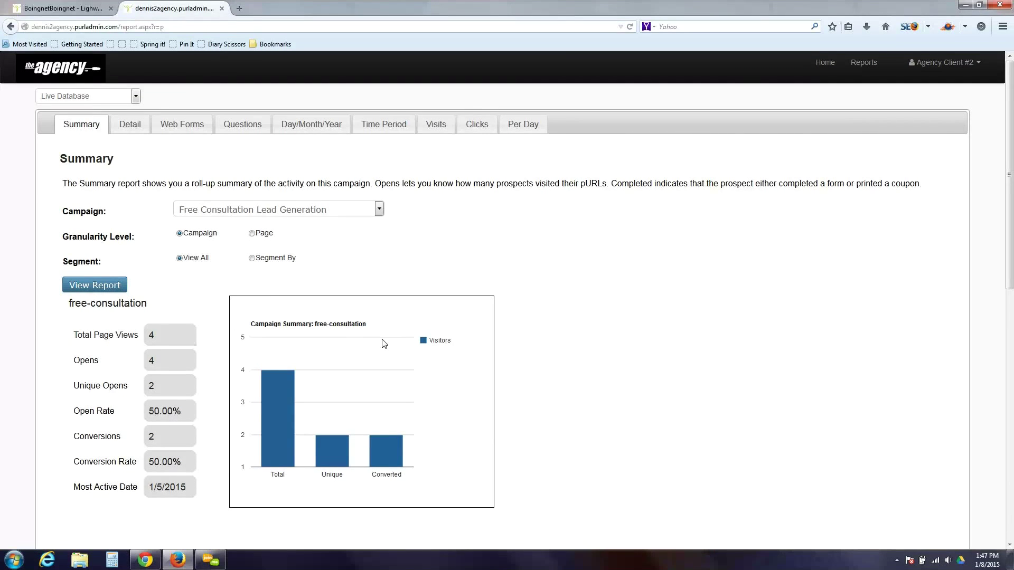
- Go back to Agency Home in the first tab and scroll to the Your Clients table
{"action": "left_click", "coordinate": [50, 12]}
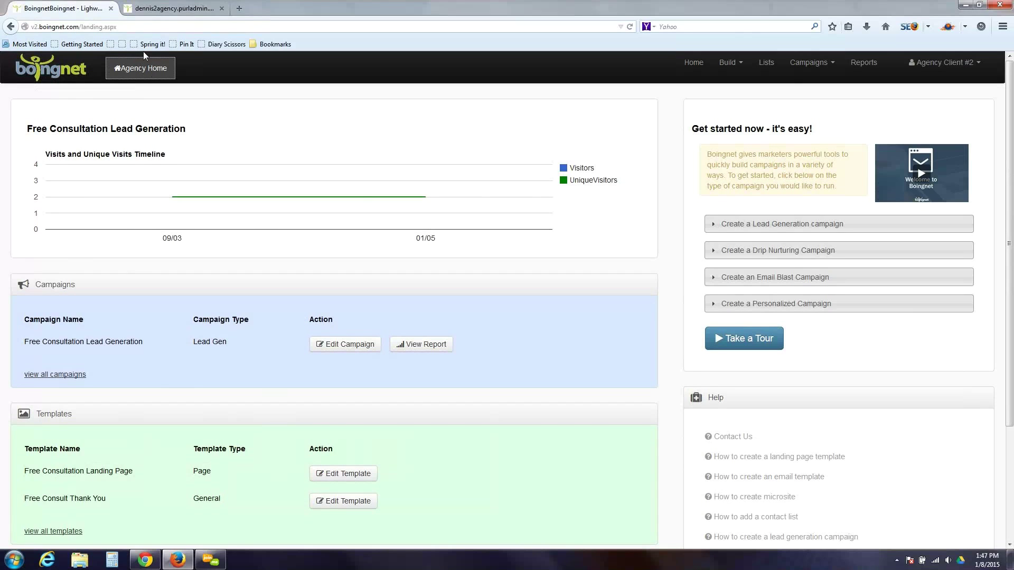
{"action": "left_click", "coordinate": [148, 68]}
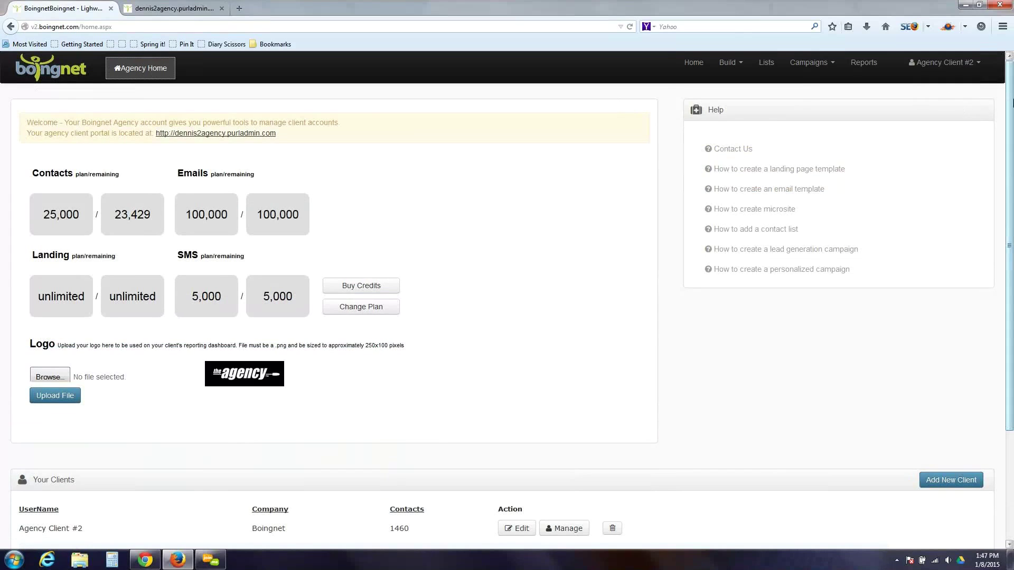
{"action": "left_click_drag", "start_coordinate": [1011, 103], "coordinate": [1005, 182]}
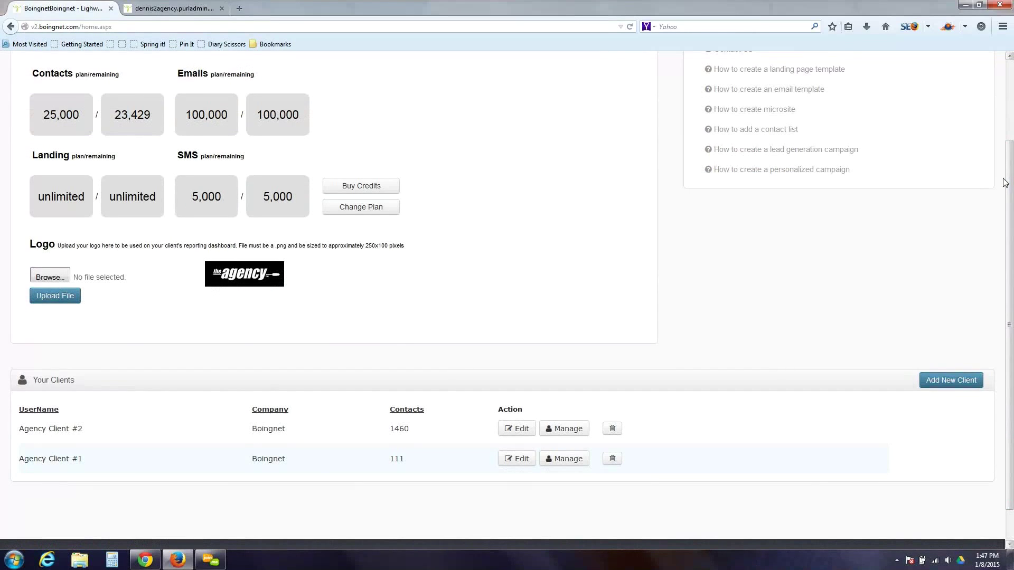